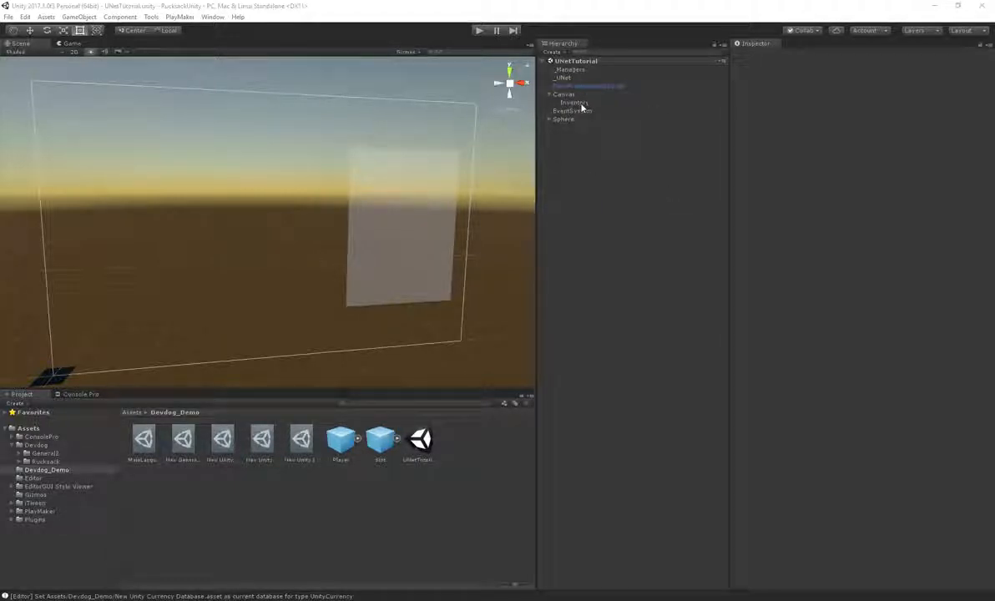
Step: Add a U Net Equippable Character component to the Player prefab in the Devdog_Demo folder
click(332, 449)
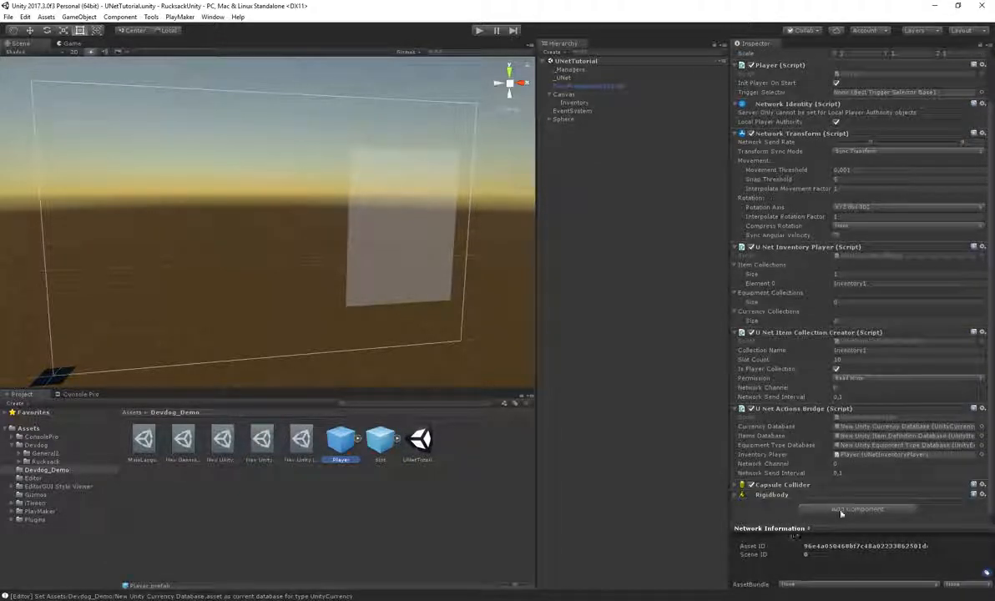
click(832, 510)
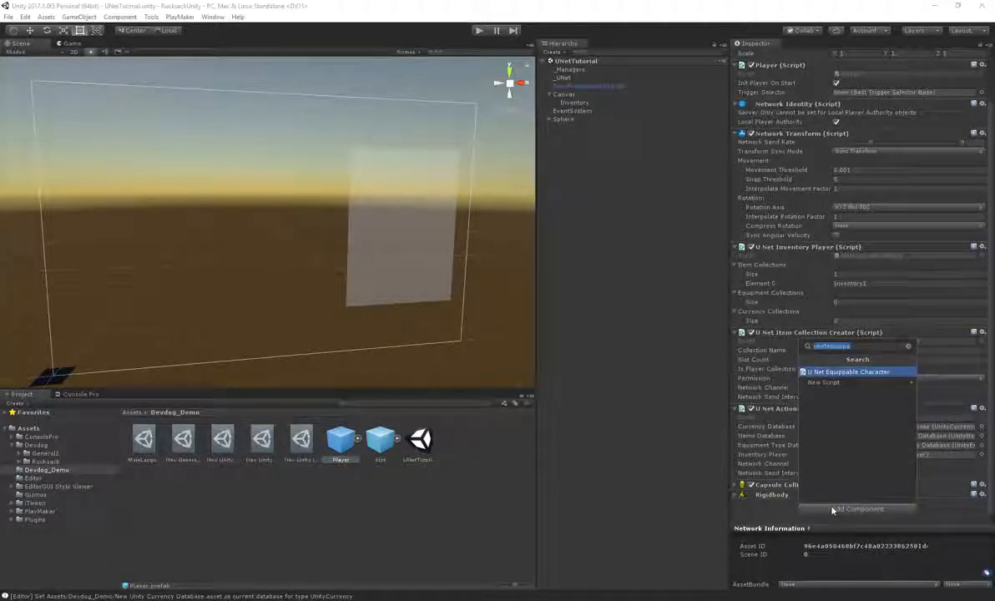
key(Return)
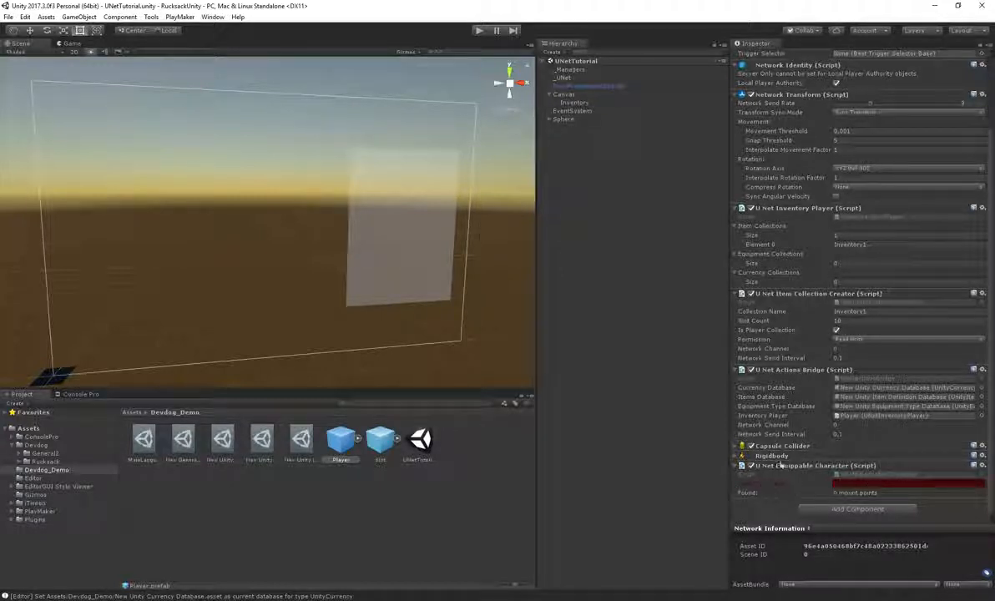
Step: Add a U Net Equipment Collection Creator component to the Player prefab
click(854, 508)
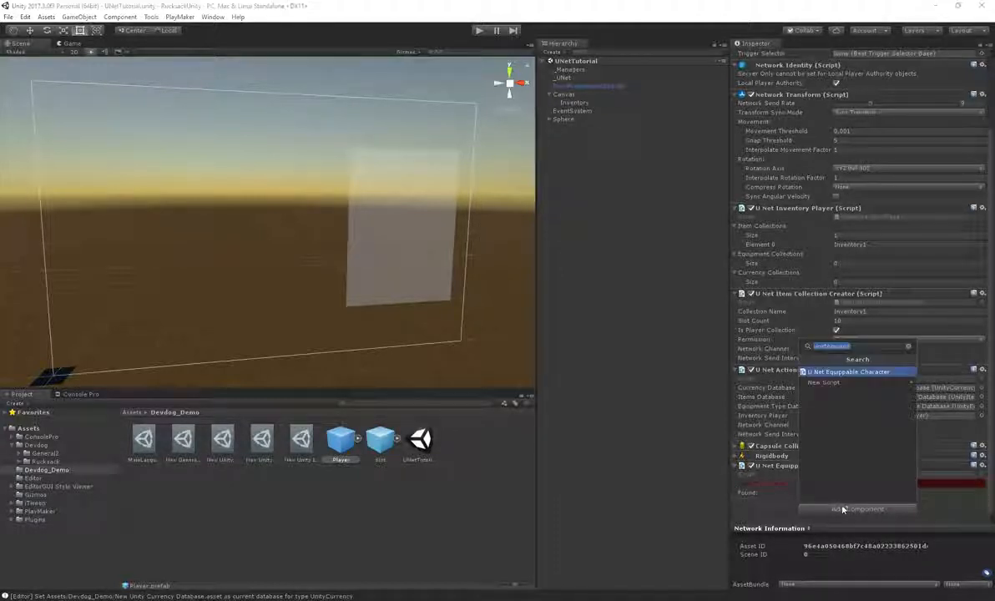
text(unet)
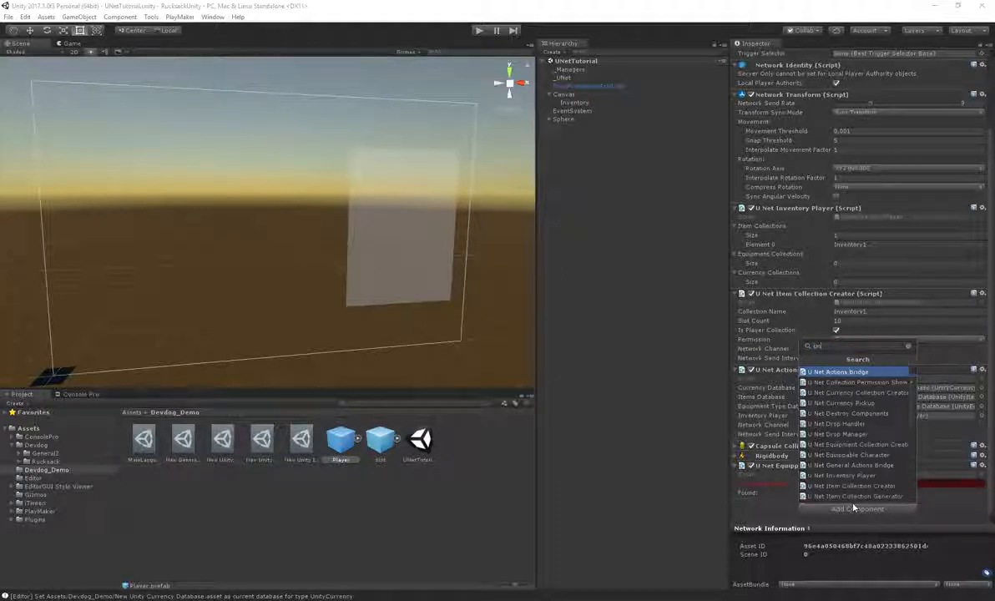
text(equip)
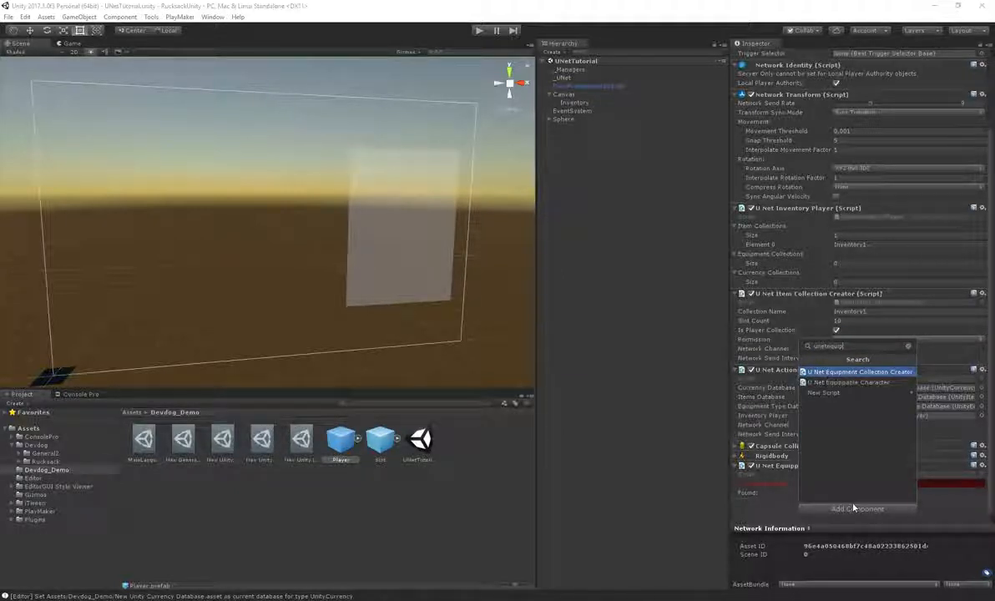
key(Return)
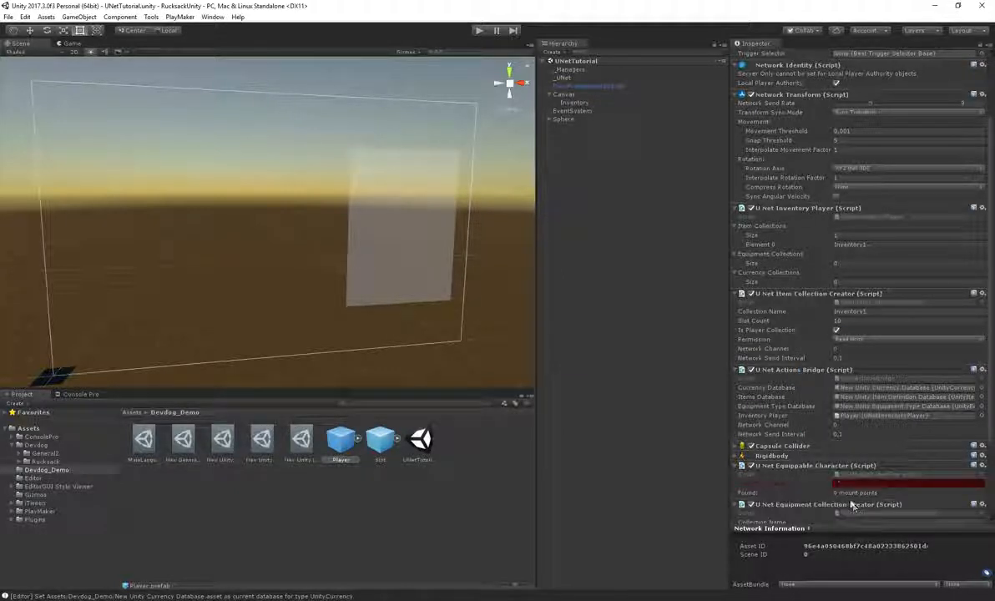
Step: Name the equipment creator's collection Equipment1, mark it as a player collection and set its permission to Read Write
scroll(849, 417, down, 3)
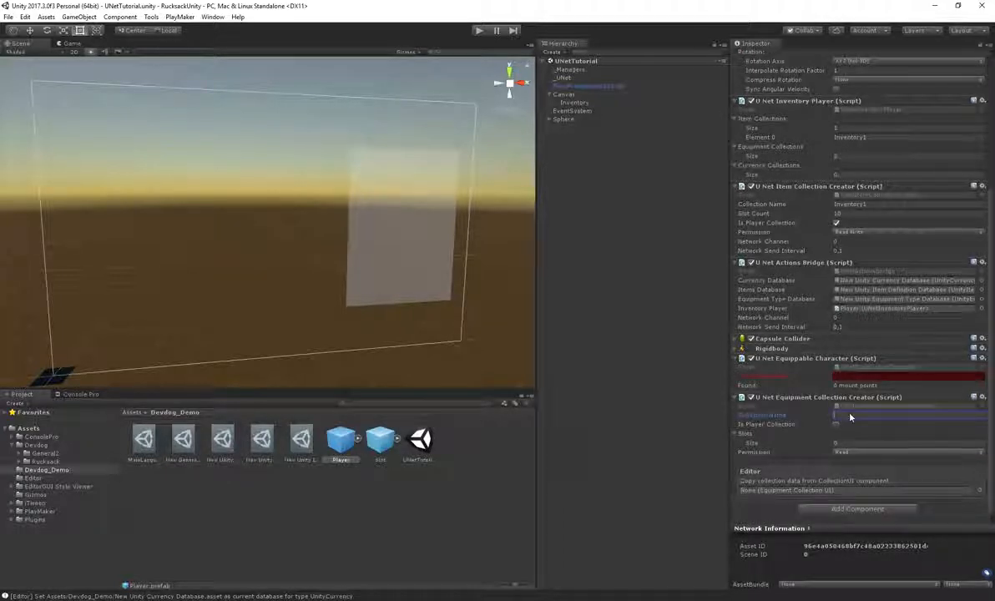
text(Equipment1)
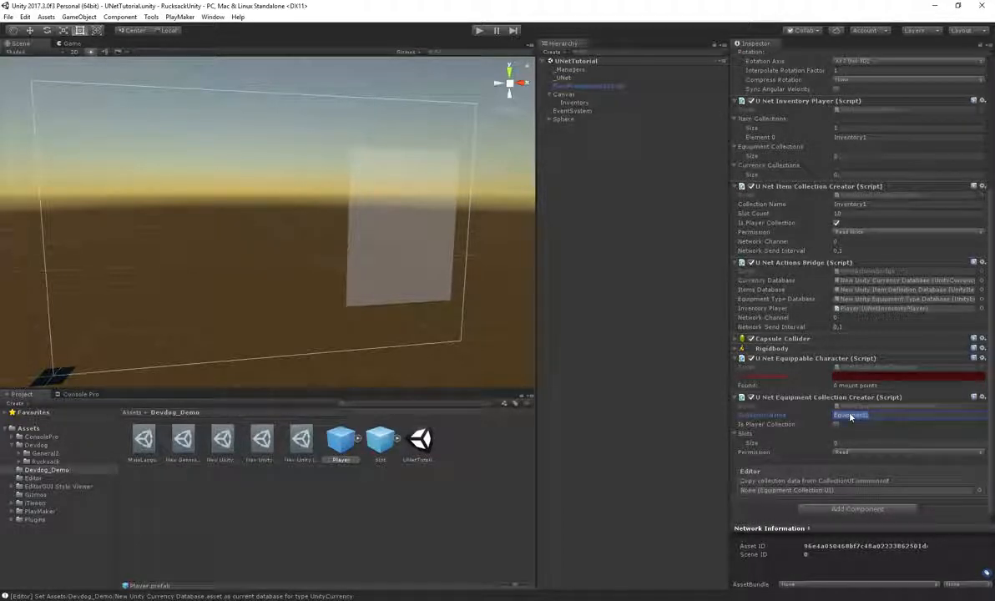
click(798, 426)
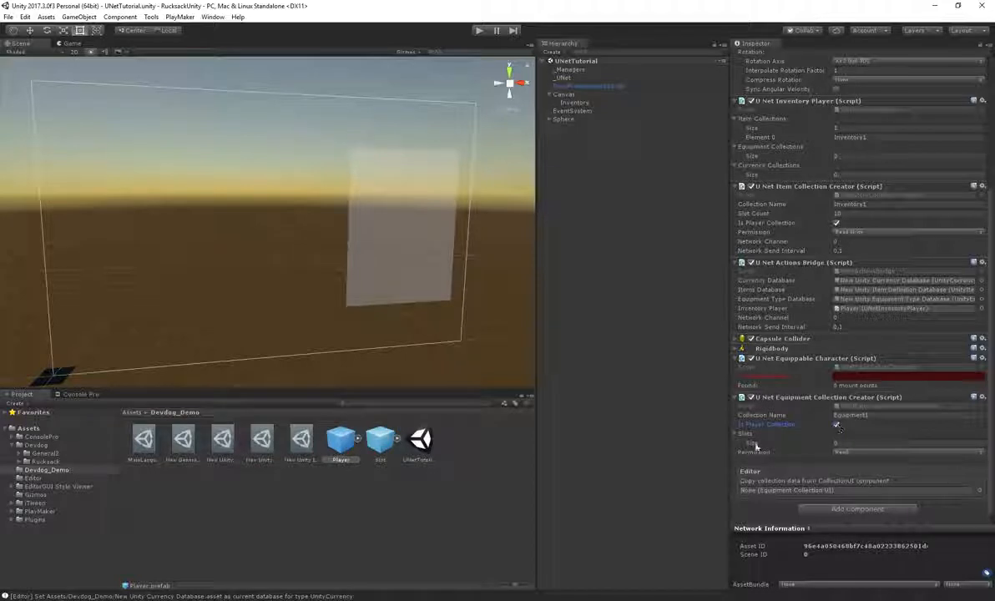
click(849, 452)
click(864, 497)
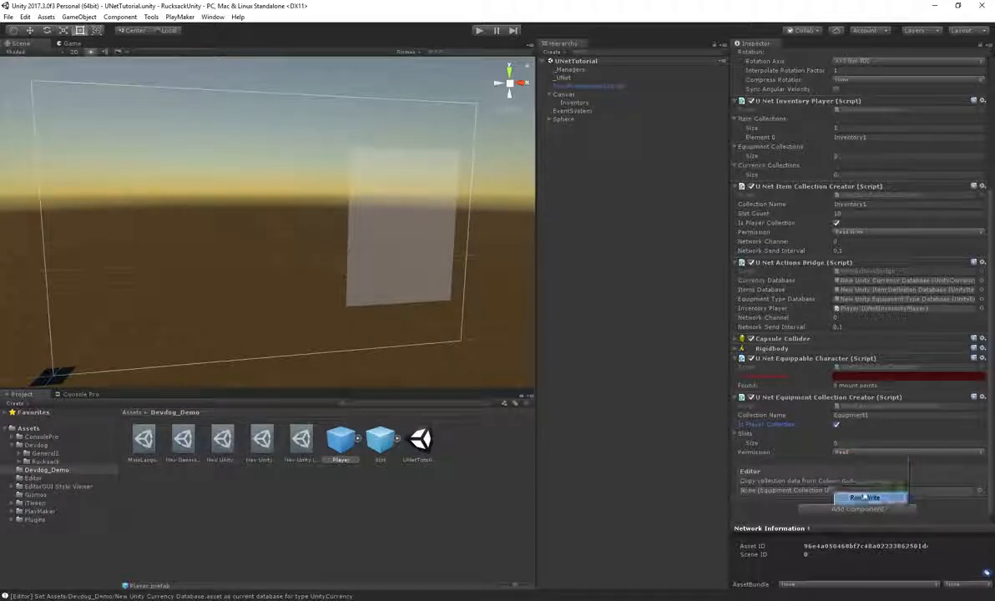
Step: Set the collection name of the U Net Equippable Character component to Equipment1
click(852, 377)
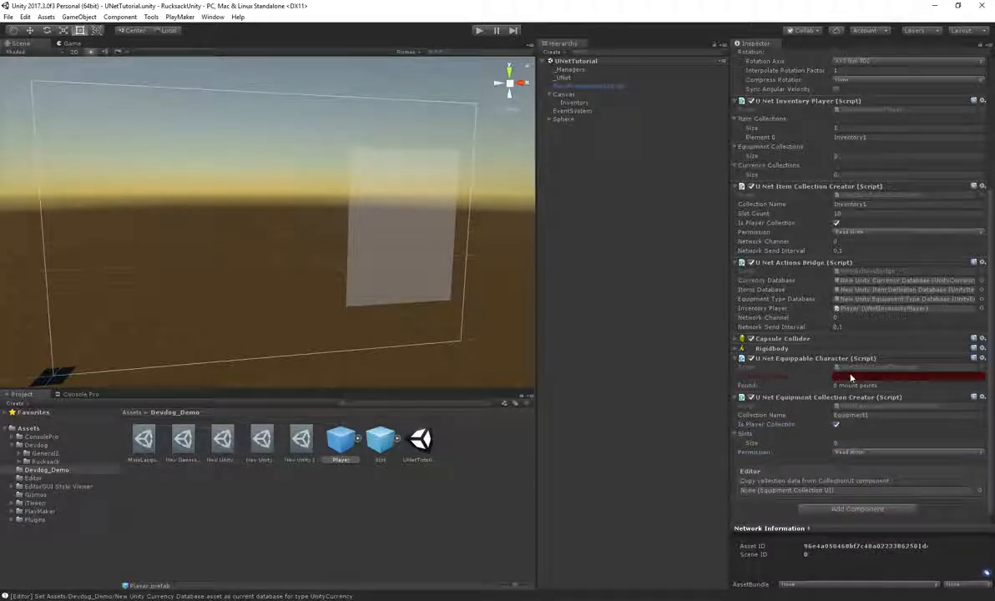
text(Equipment1)
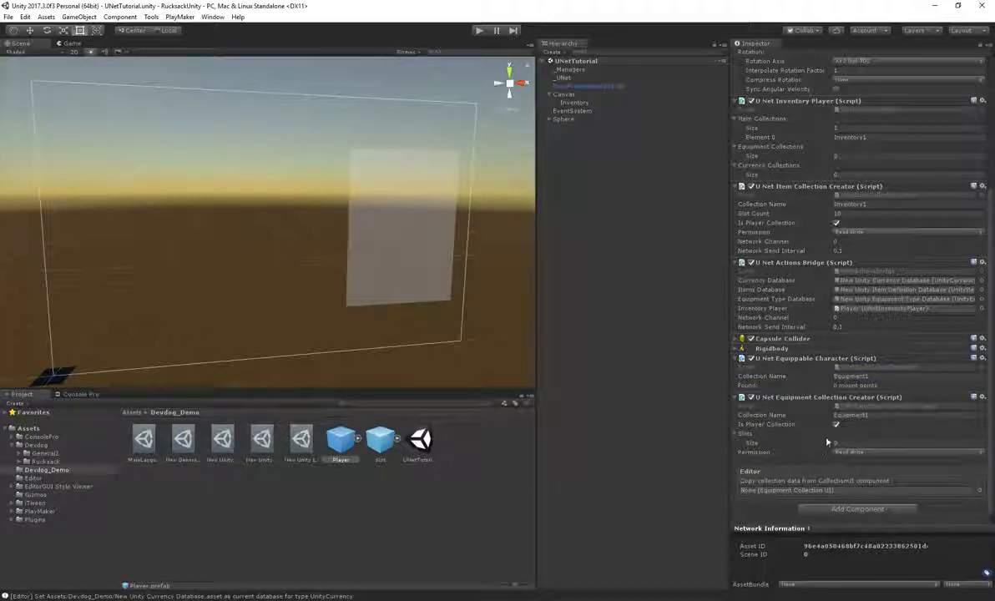
click(758, 378)
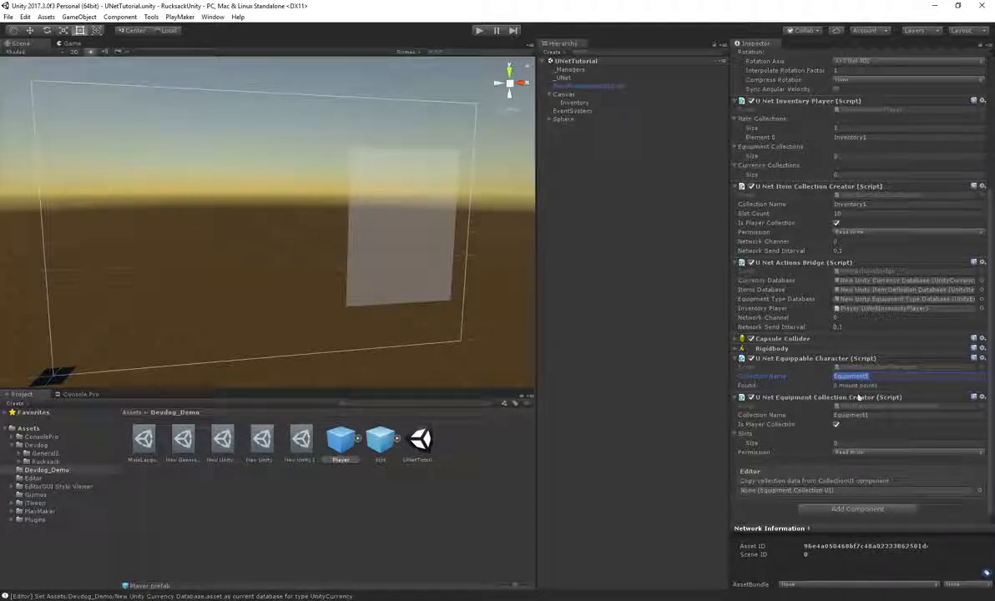
click(850, 415)
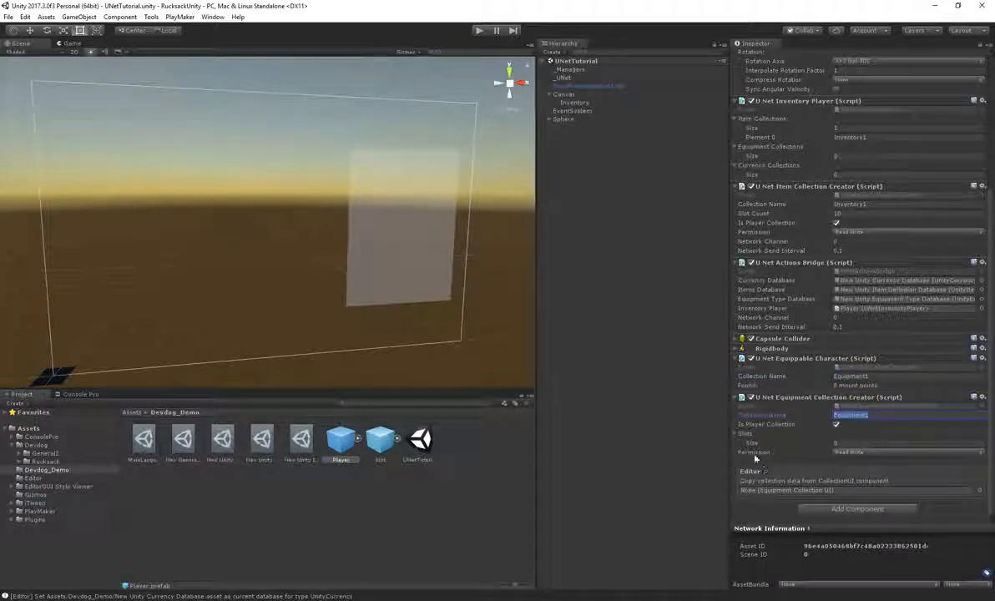
key(Tab)
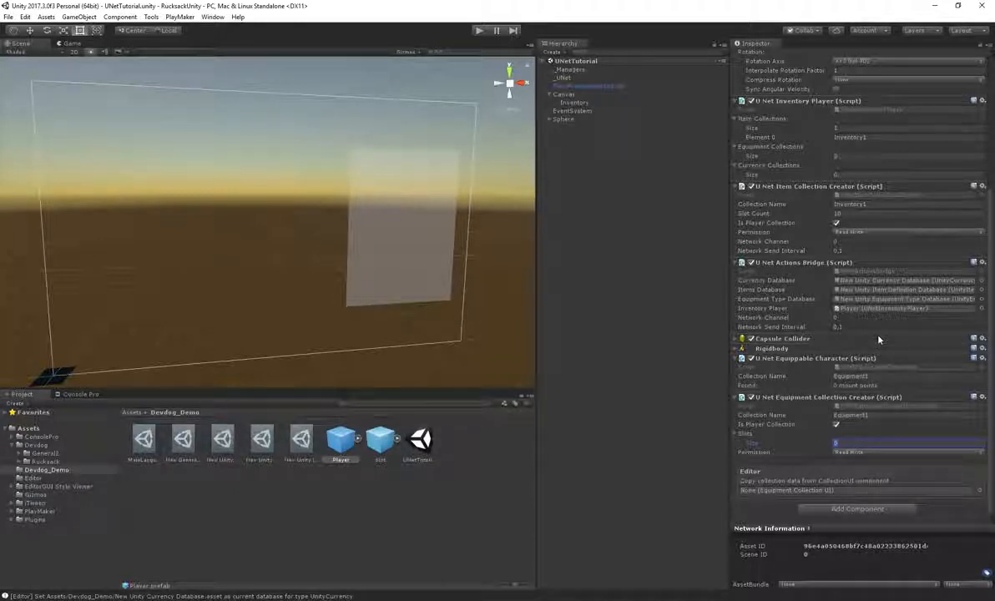
Step: Create an empty child object under the Canvas and name it CharacterEquipment
click(564, 94)
right_click(575, 95)
click(617, 180)
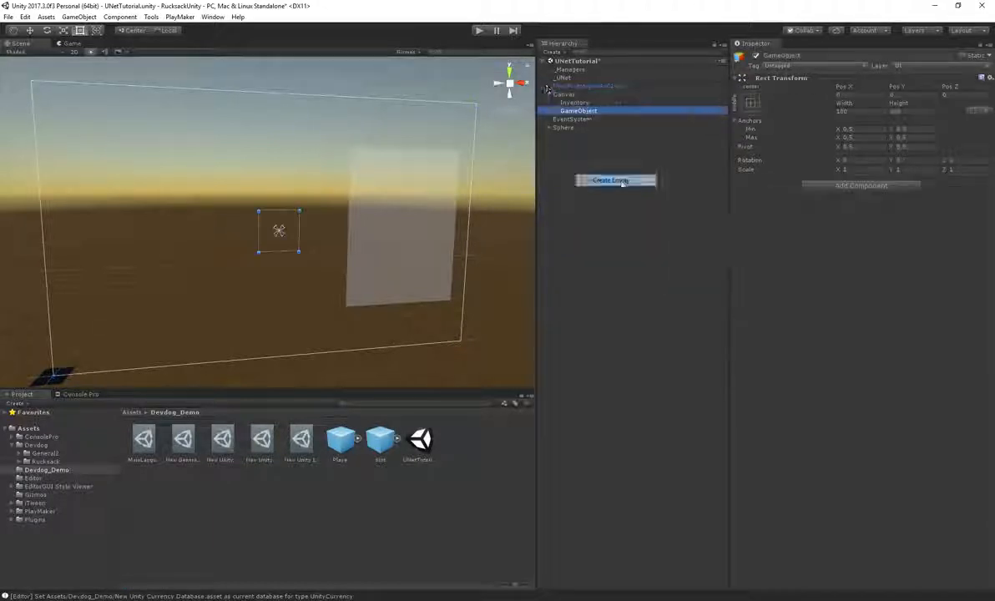
click(798, 56)
text(Character)
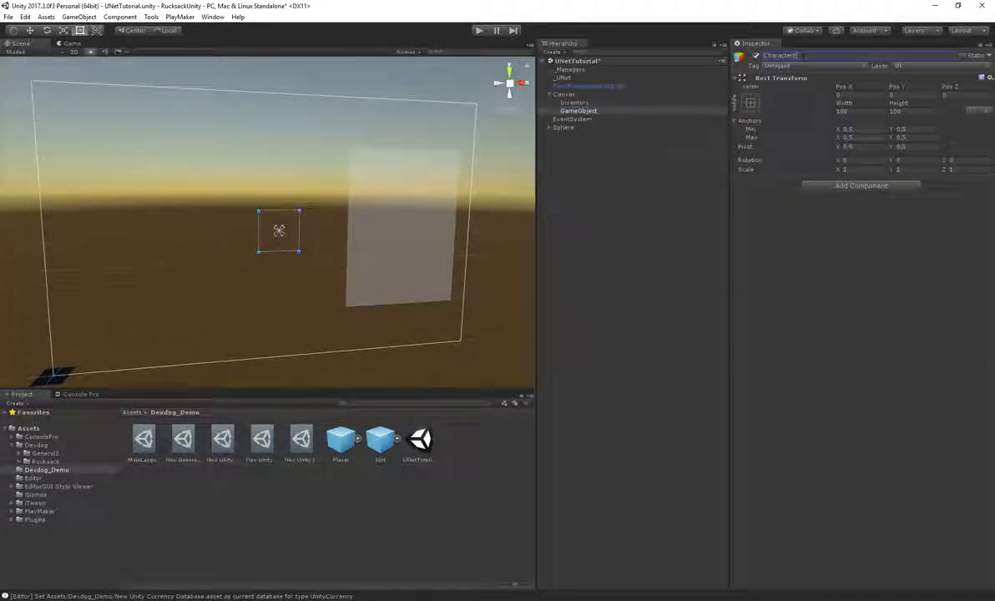
text(Equipment)
key(Return)
Step: Add an Equipment Collection UI component to the CharacterEquipment object
click(839, 186)
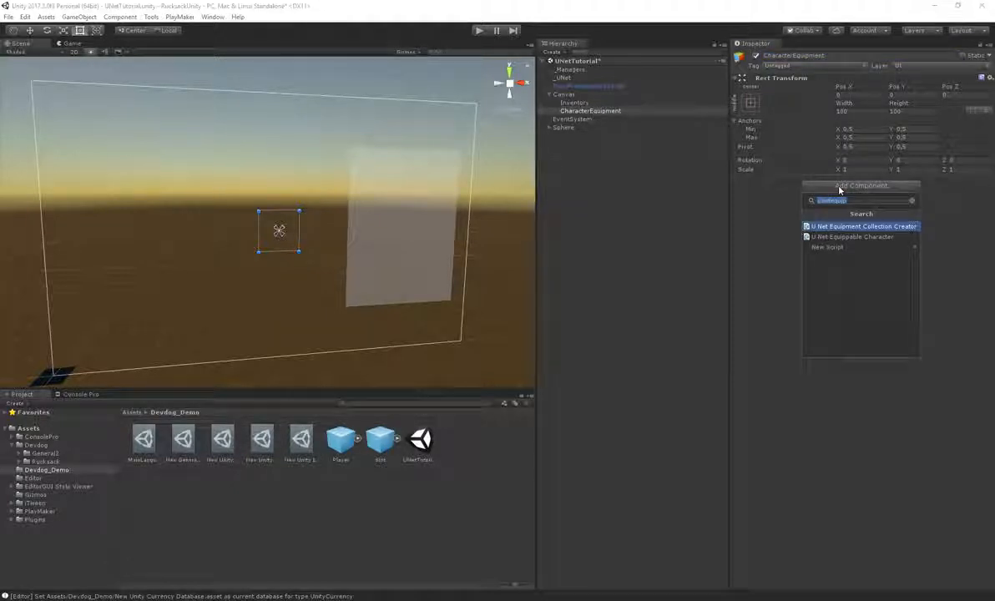
key(BackSpace)
text(equipment)
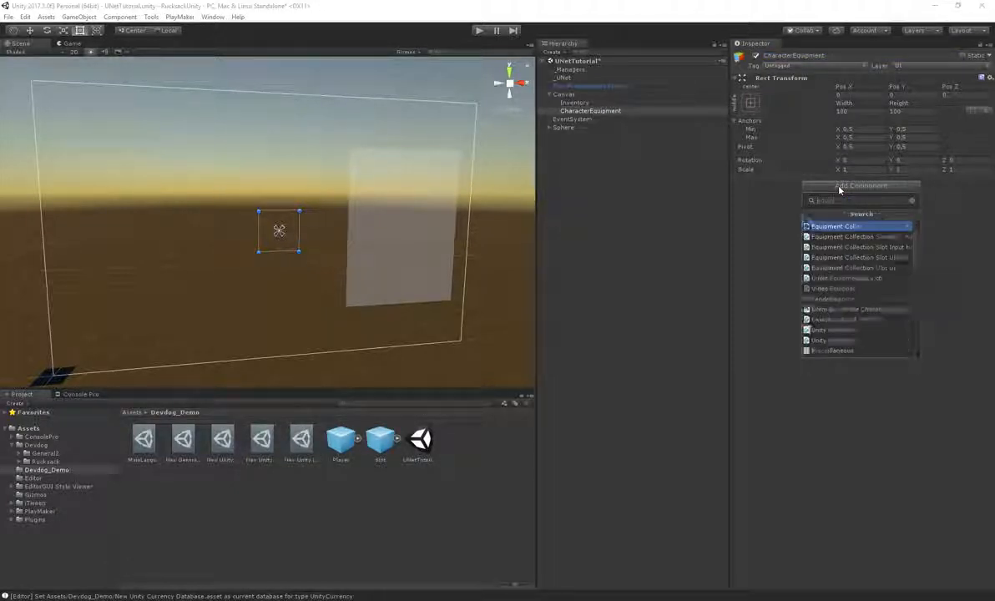
key(Down)
key(Down)
key(Down)
key(Return)
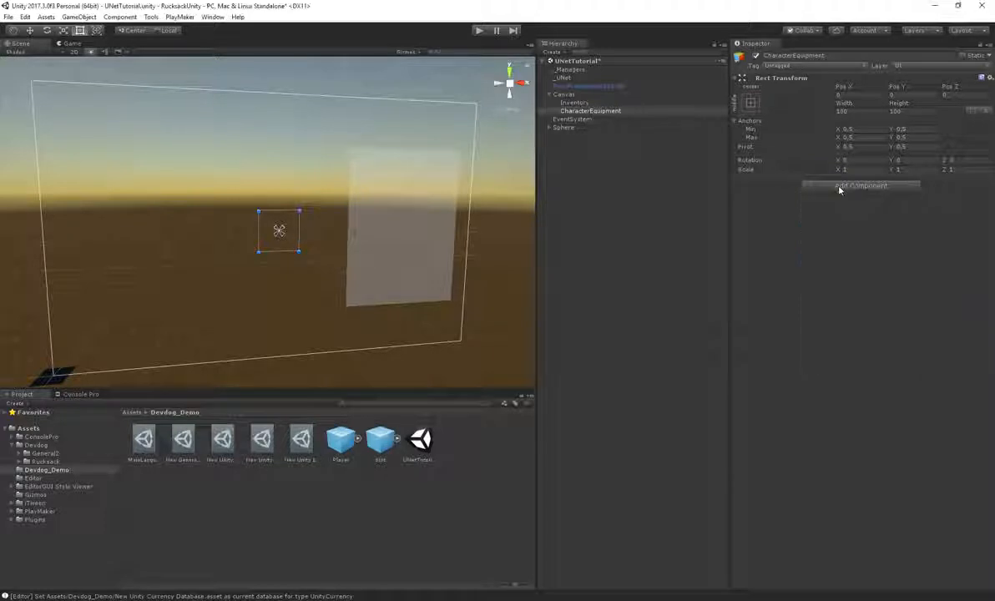
Step: Set the UI window's name to EquipmentCollection and disable Hide On Start and Reset Position On Start
click(769, 212)
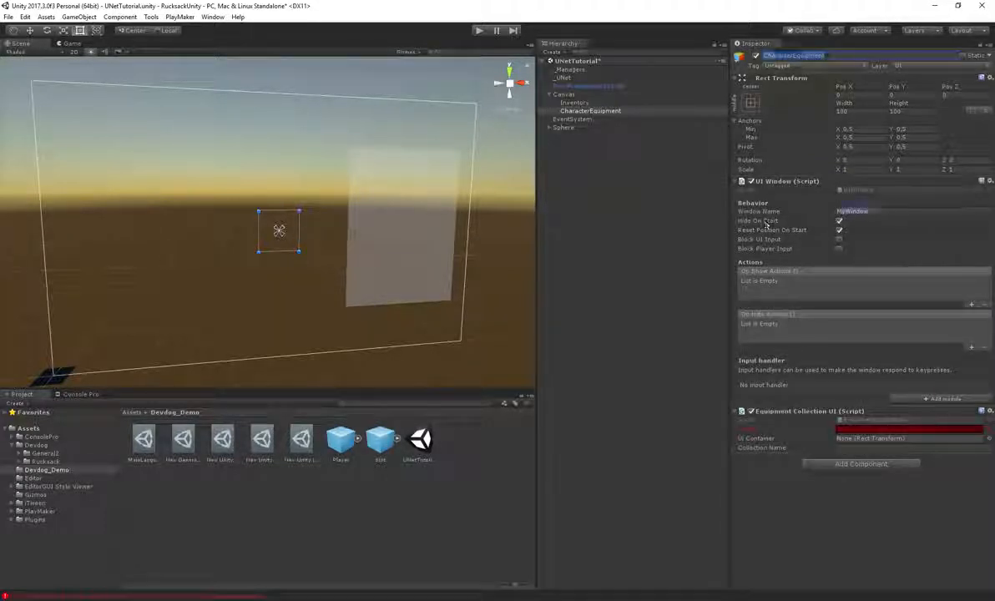
text(EquipmentCollection)
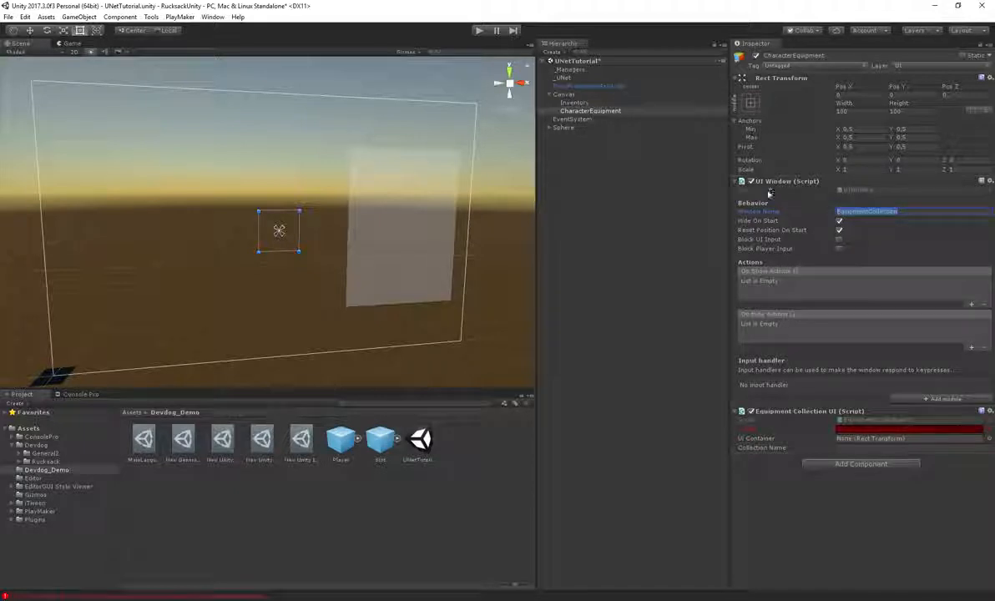
click(839, 221)
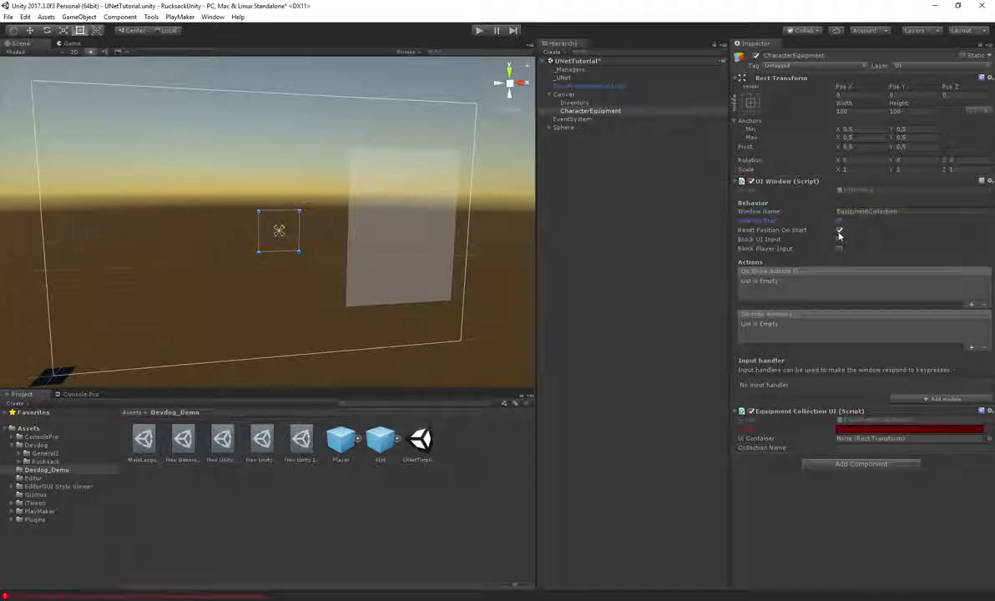
click(839, 231)
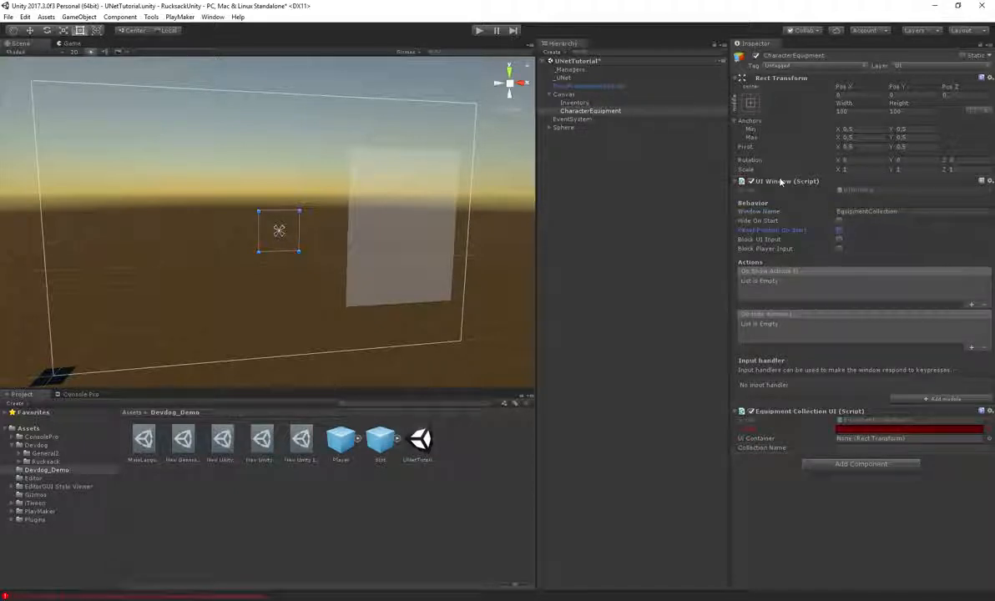
Step: Add an input handler with key code C to the UI Window component, and collapse that component
click(931, 398)
key(Return)
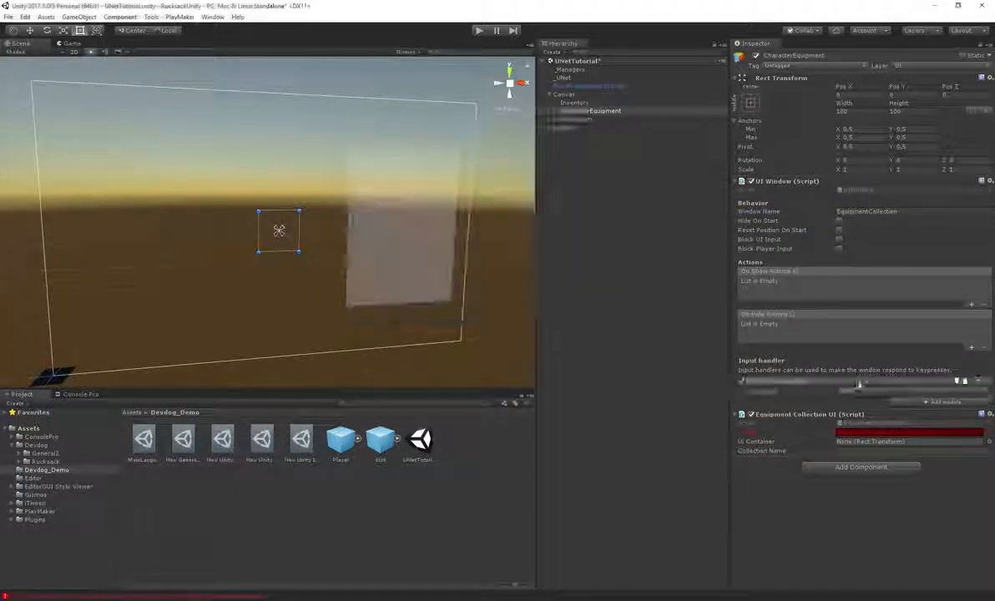
click(918, 391)
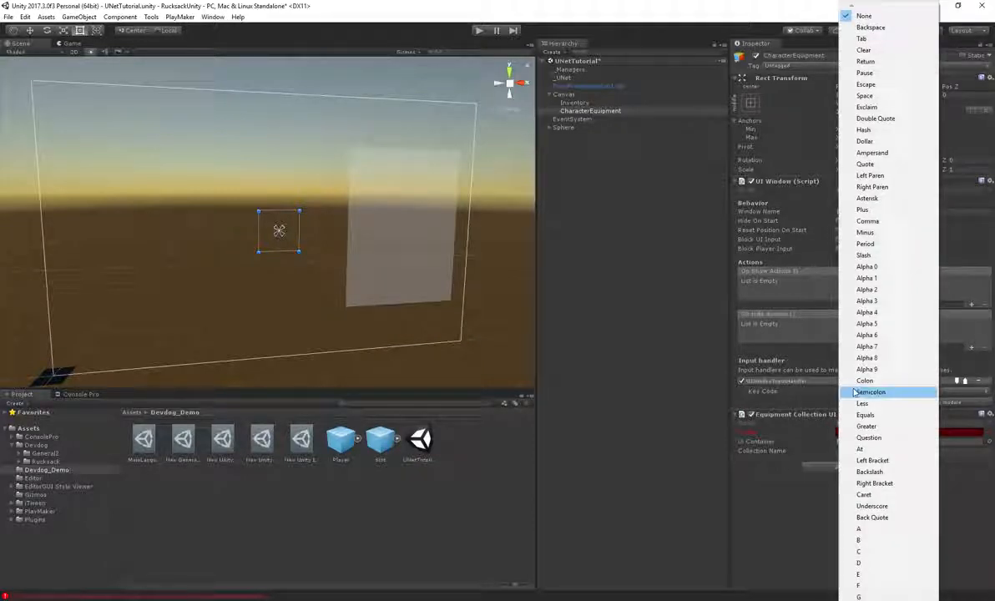
click(859, 553)
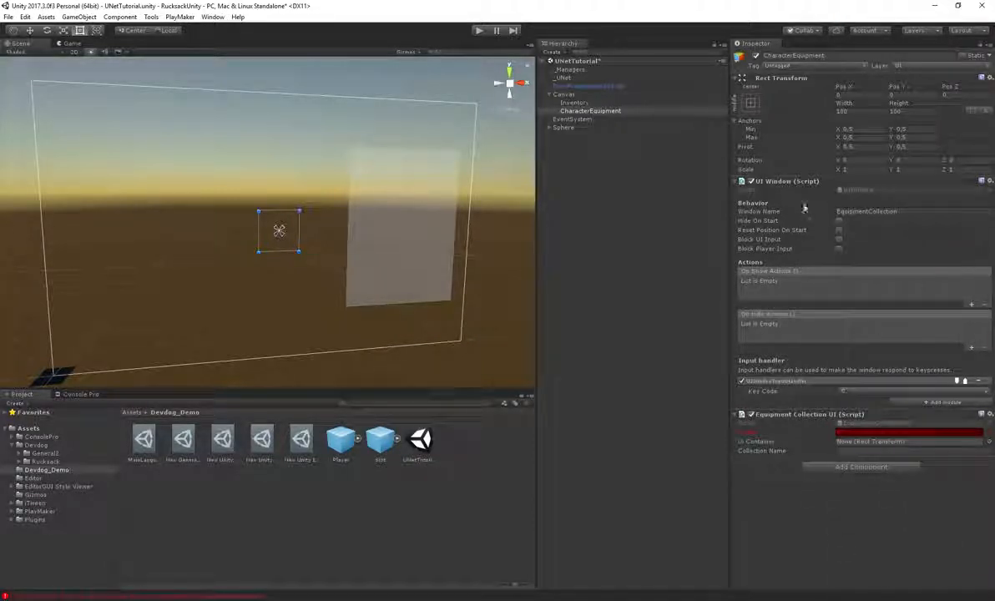
click(742, 181)
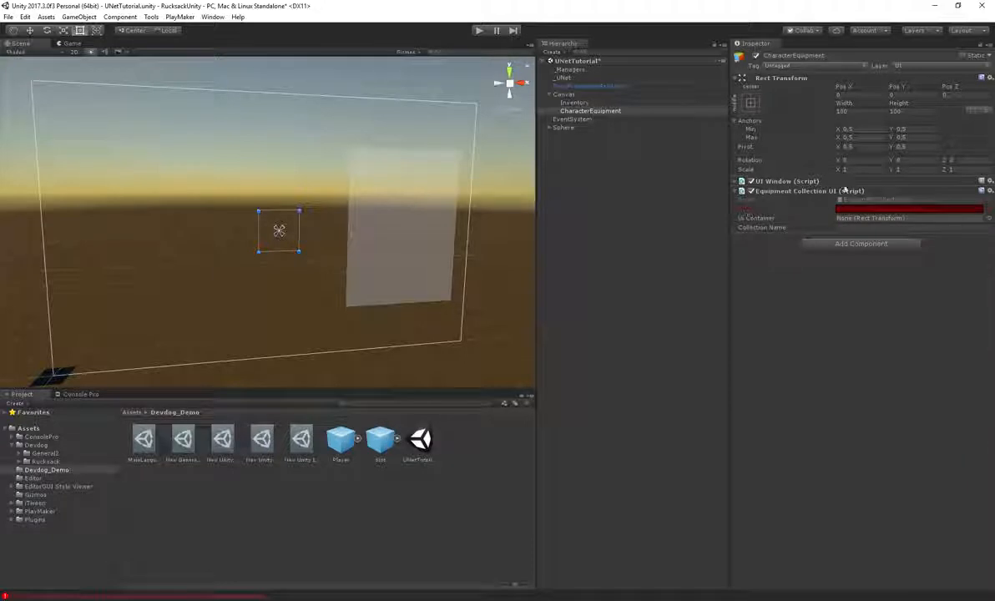
Step: Add an Image component to CharacterEquipment and make its white colour semi-transparent with an alpha of 42
click(752, 218)
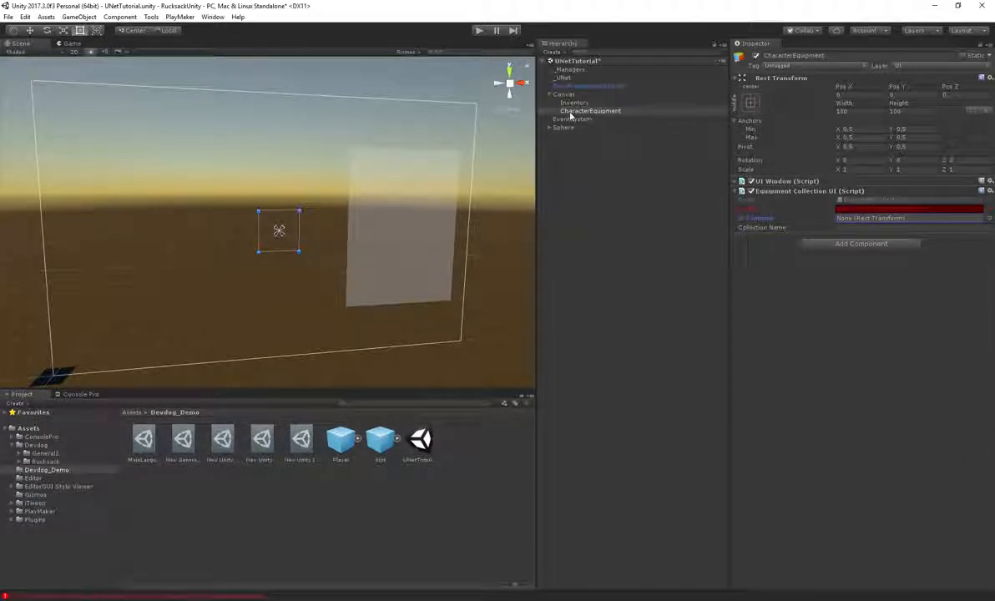
click(842, 245)
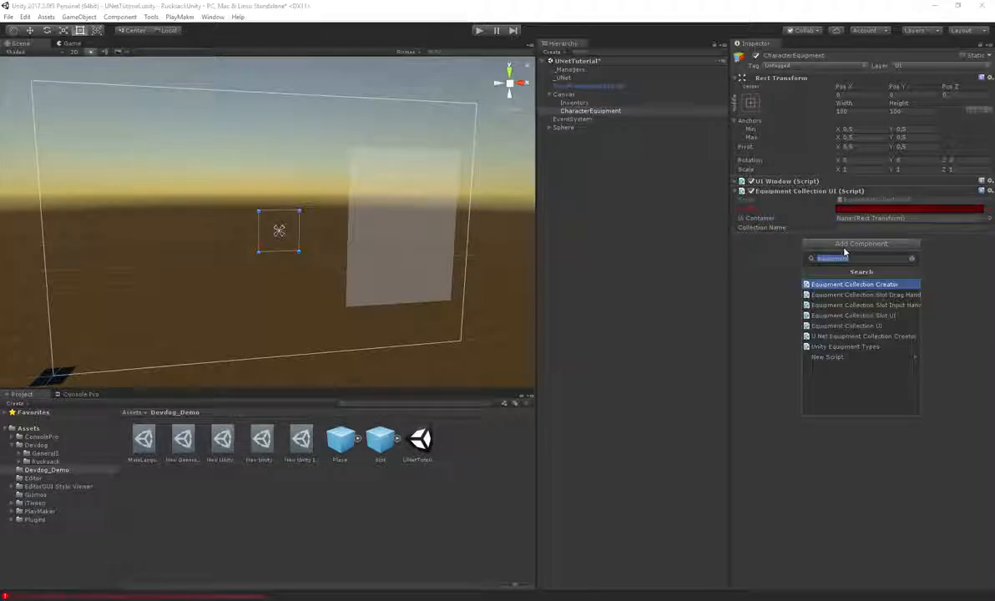
text(image)
key(Return)
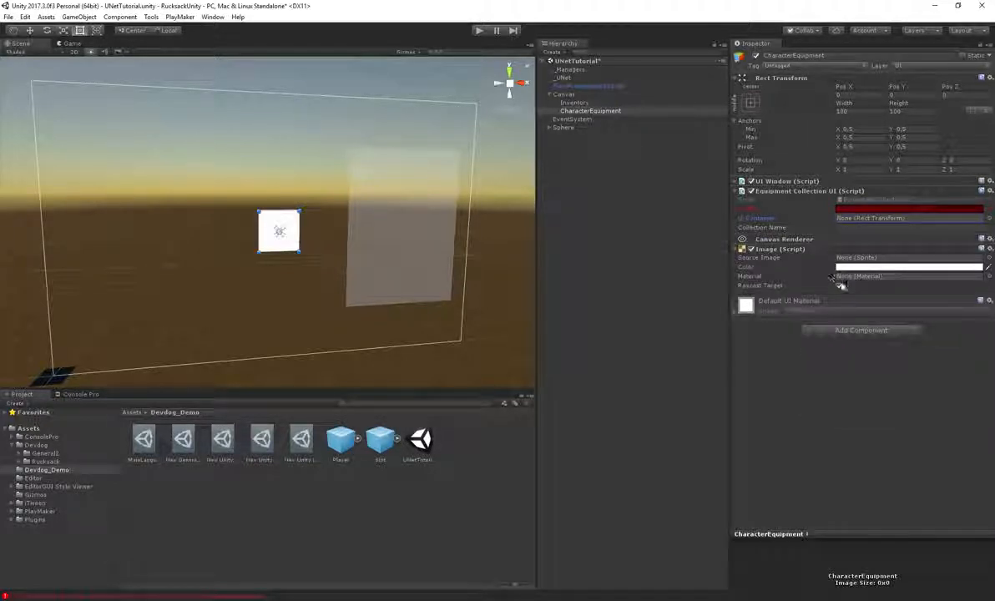
click(908, 266)
drag(533, 396, 526, 397)
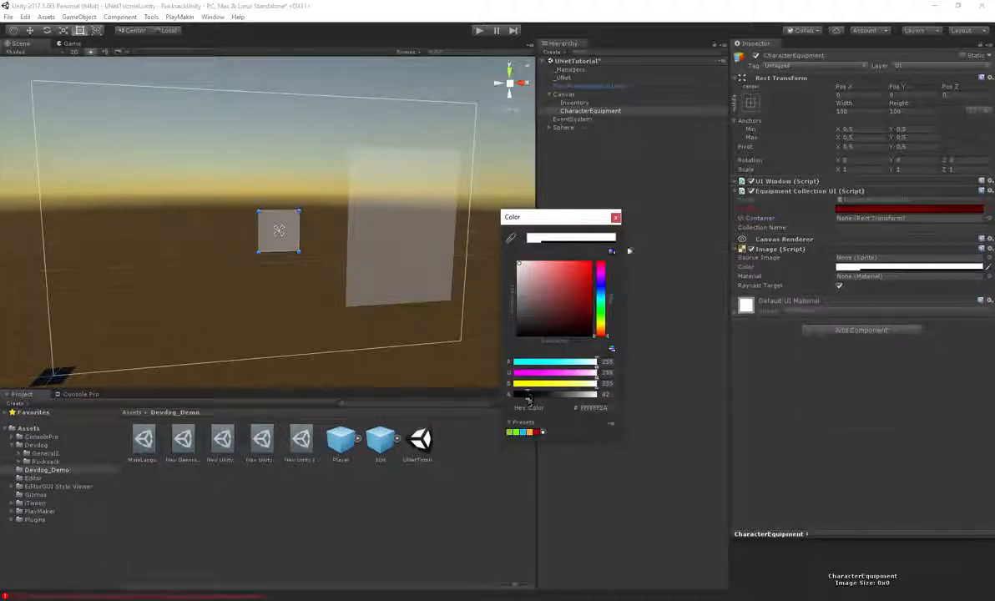
click(616, 217)
Step: Enlarge the CharacterEquipment rectangle on the canvas to about 242 wide and 411 high
drag(294, 211, 297, 148)
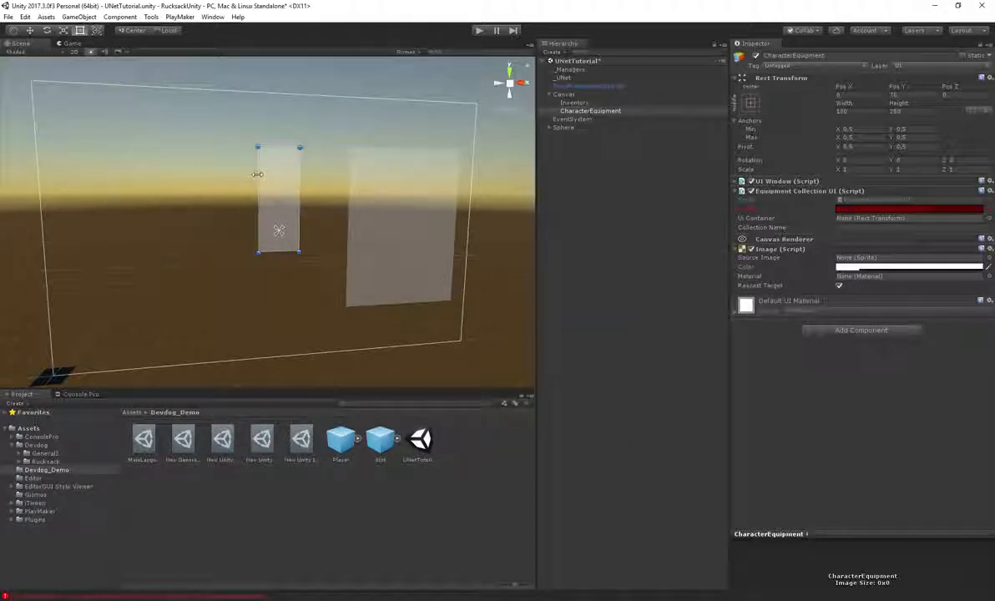
drag(259, 205, 197, 204)
drag(251, 257, 250, 314)
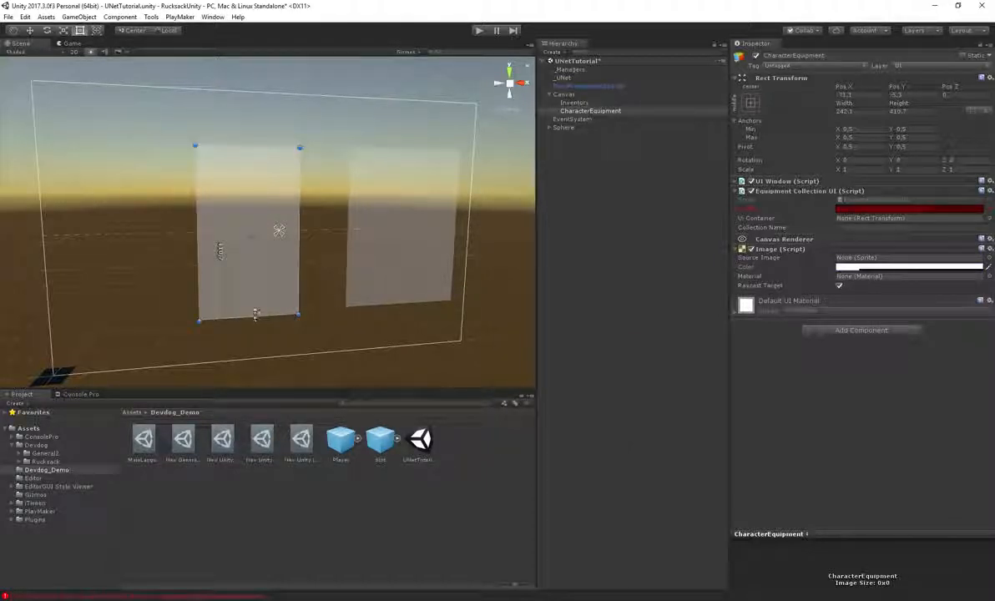
Step: Resize the CharacterEquipment rectangle on the canvas to about 310 wide and 400 high
drag(298, 255, 340, 213)
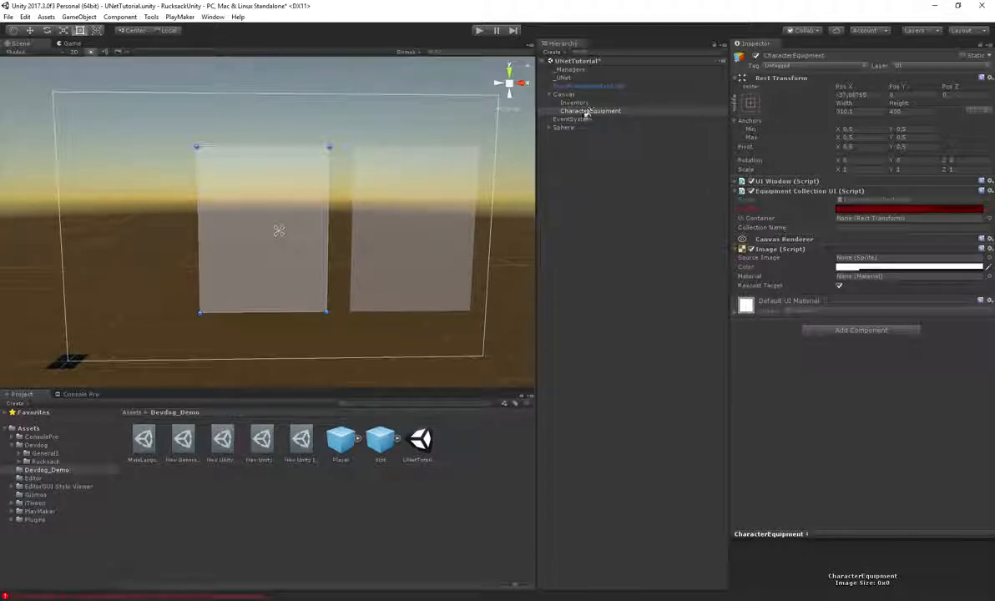
Step: Duplicate the Slot prefab in the Devdog_Demo folder and name the copy EquipmentSlot
click(379, 440)
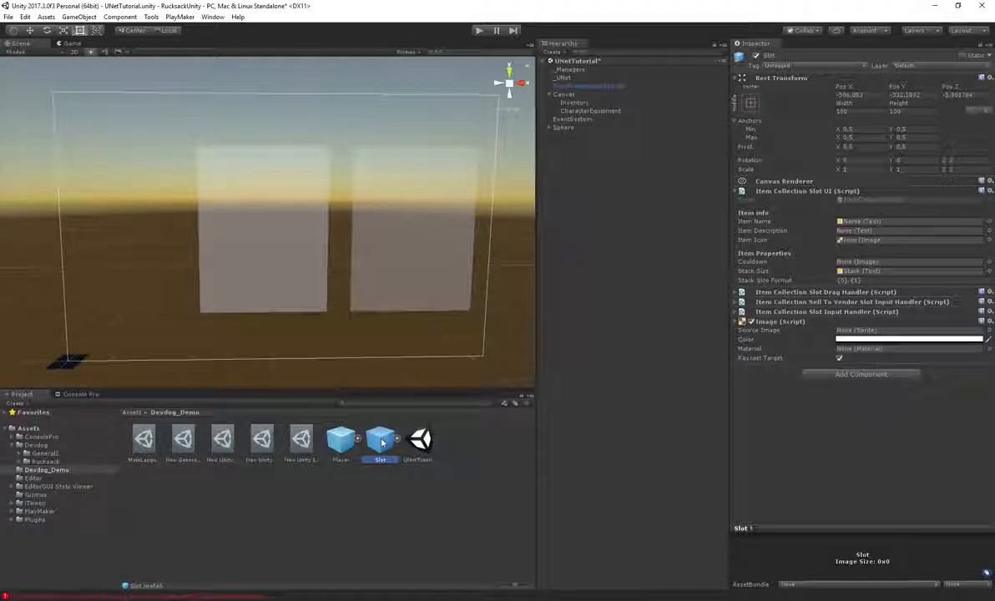
key(ctrl+d)
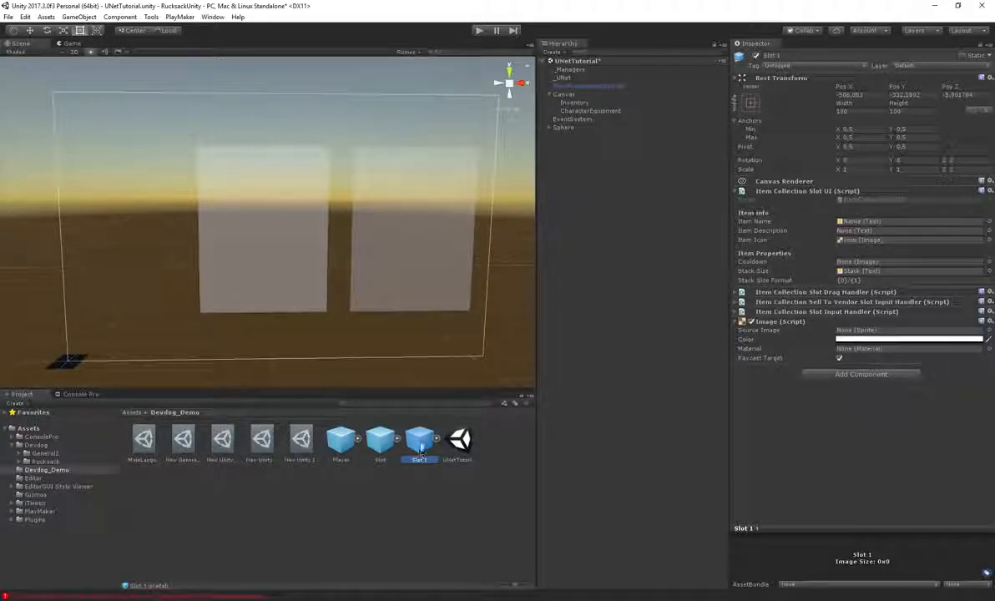
text(EquipmentSl)
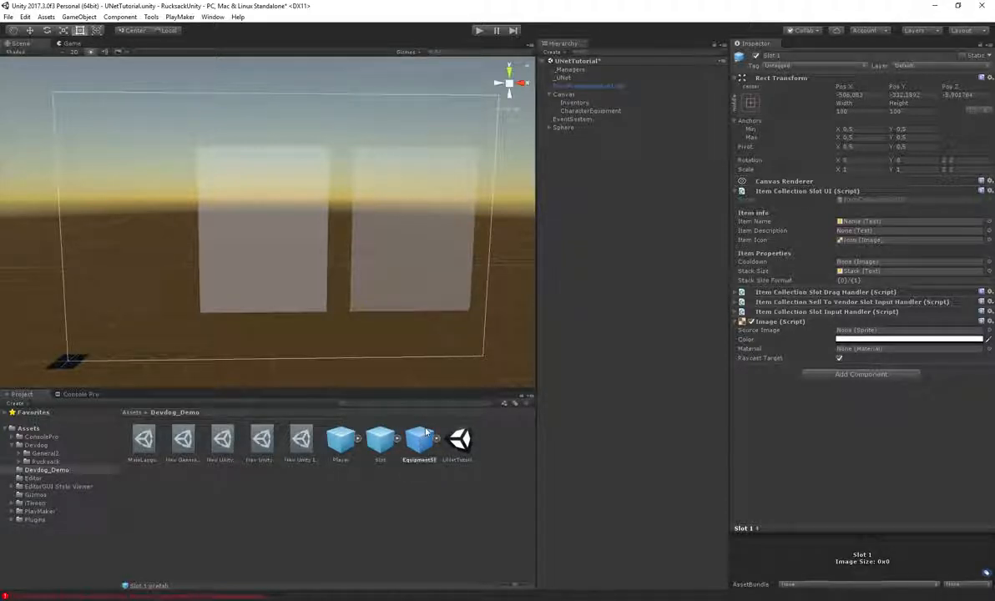
text(ot)
key(Return)
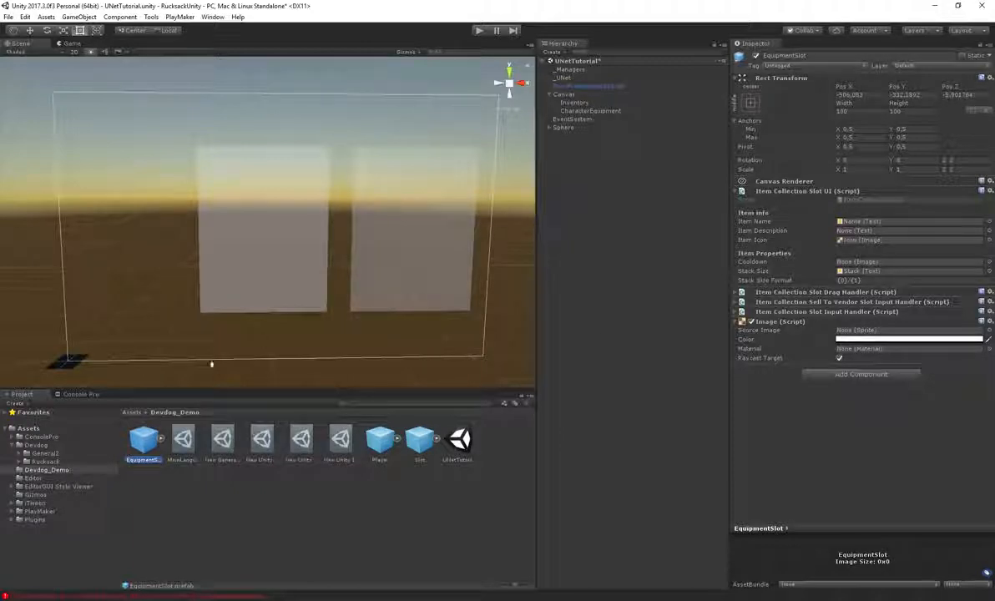
Step: Using the Inspector's Debug mode, replace EquipmentSlot's ItemCollectionSlotUI script with EquipmentCollectionSlotUI, and return the Inspector to Normal mode
click(984, 42)
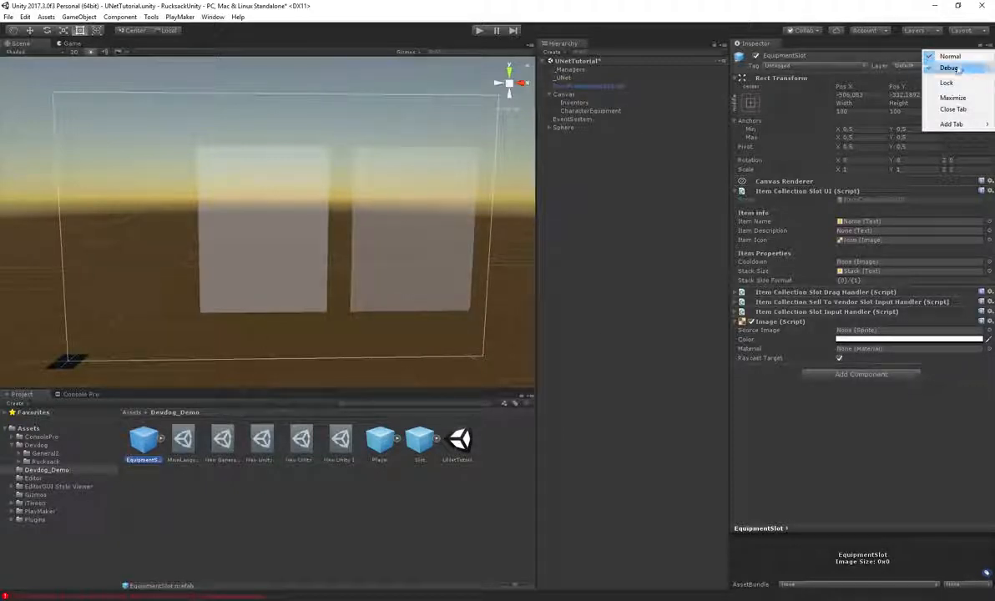
click(958, 69)
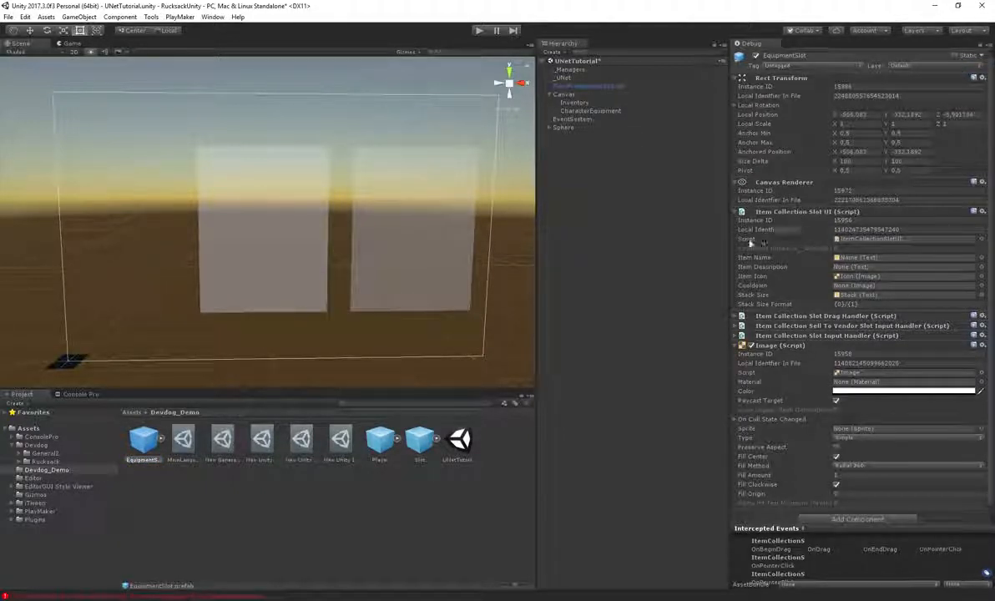
click(982, 240)
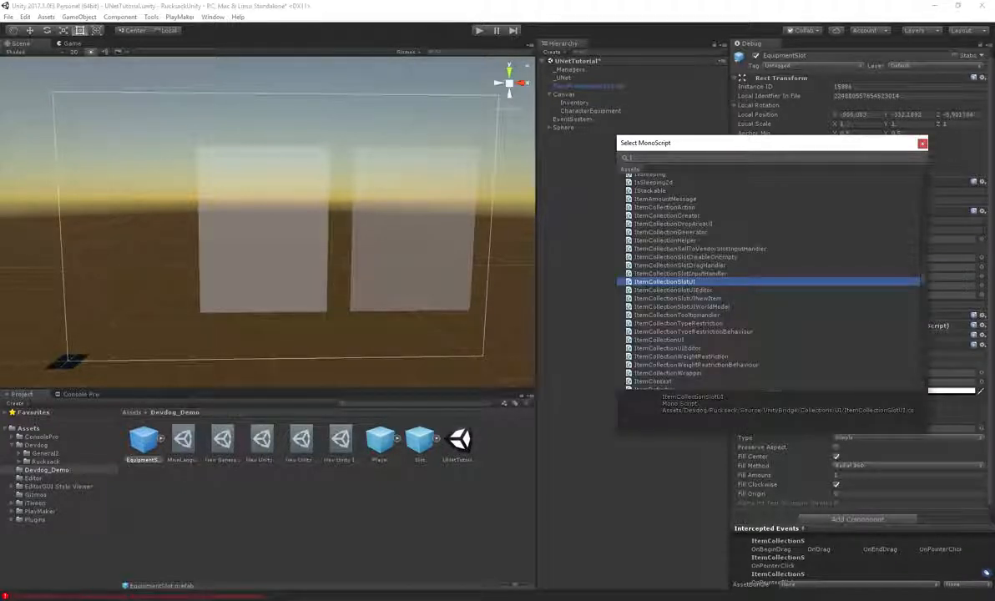
text(equipmentcollect)
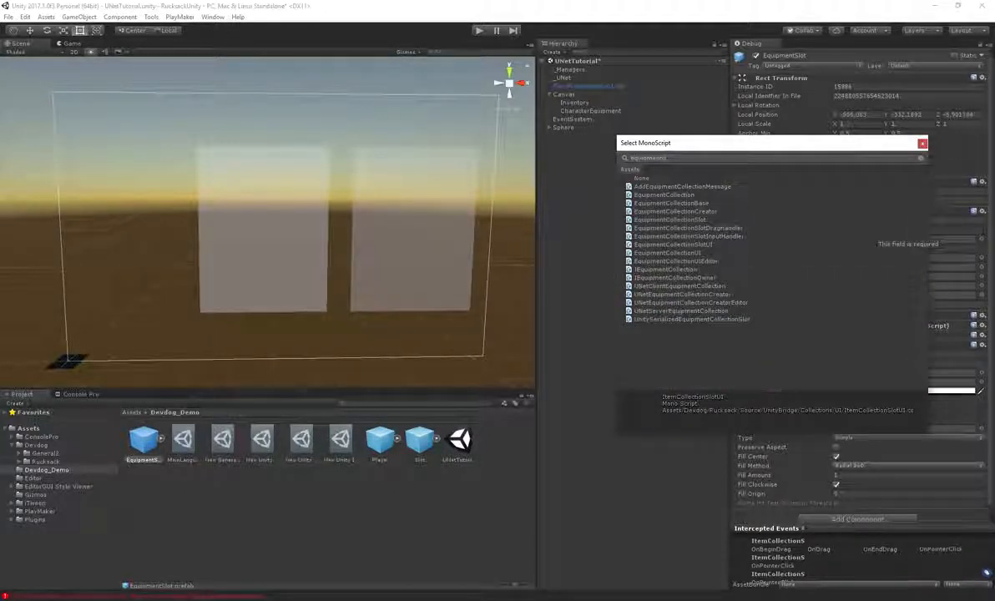
text(ionslotui)
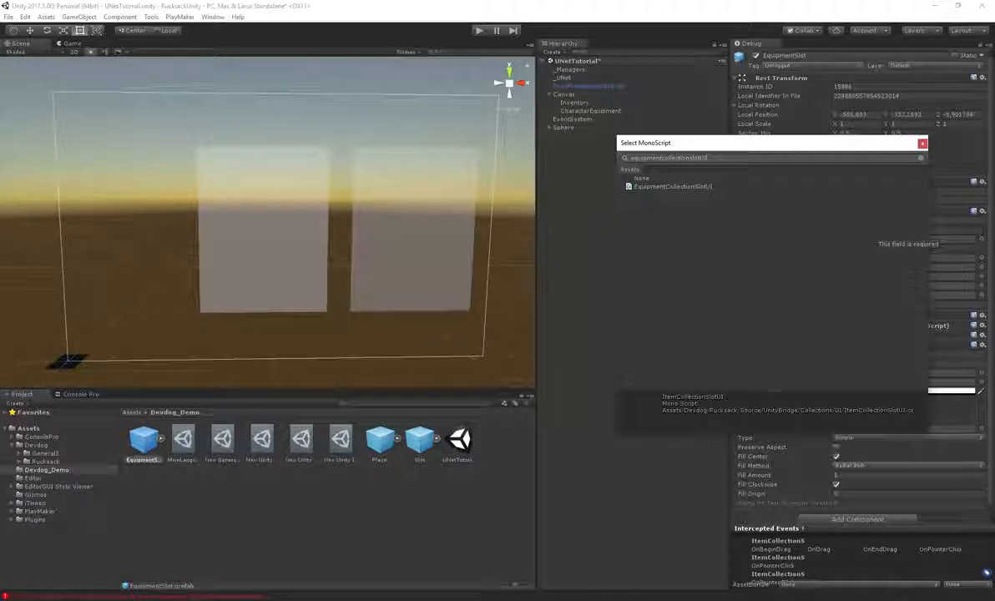
key(Return)
click(986, 43)
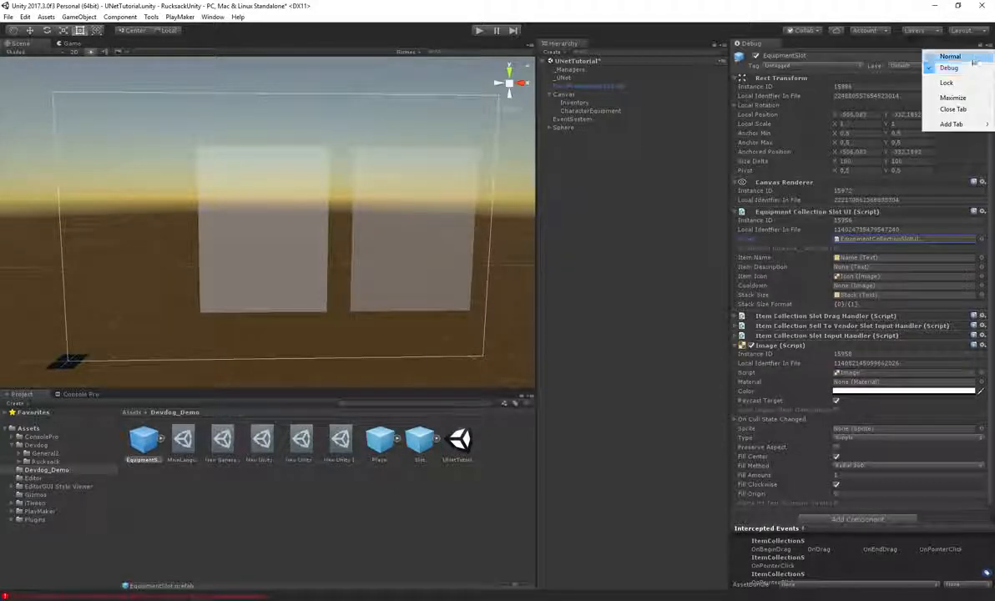
click(973, 55)
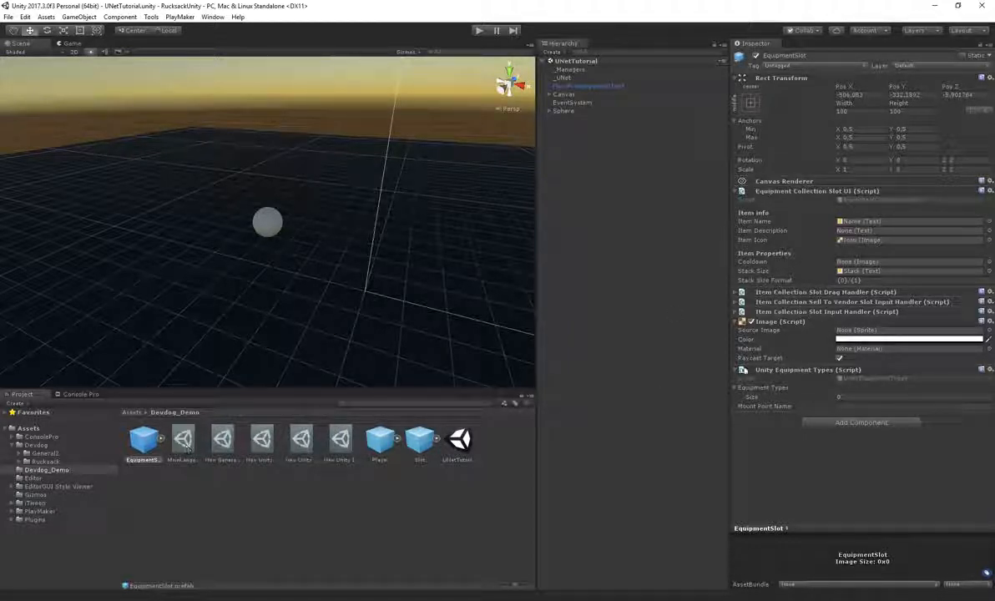
Step: Remove the Item Collection Slot Input Handler, Sell To Vendor Slot Input Handler and Slot Drag Handler components from the EquipmentSlot prefab
click(420, 440)
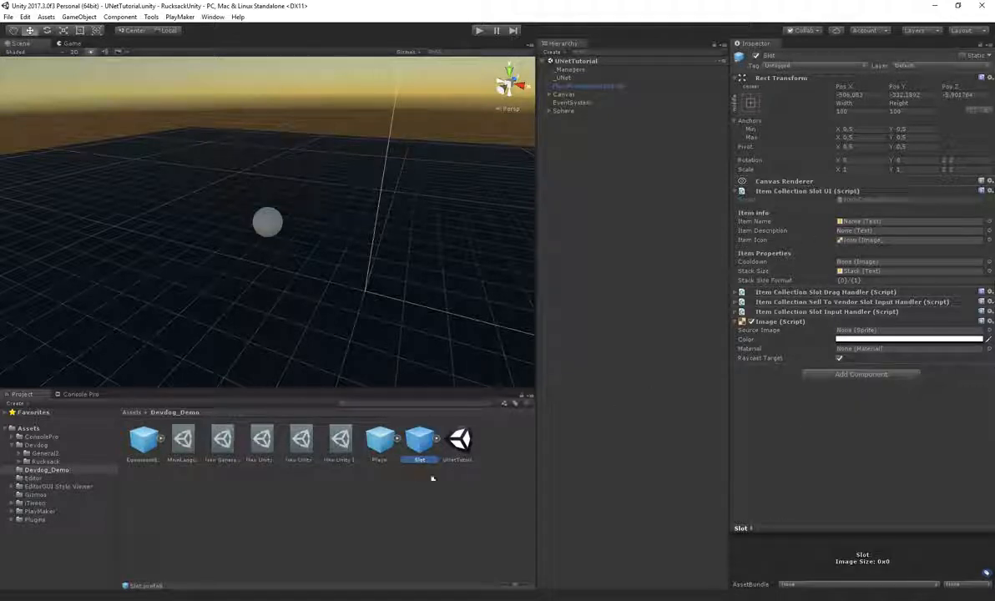
click(143, 439)
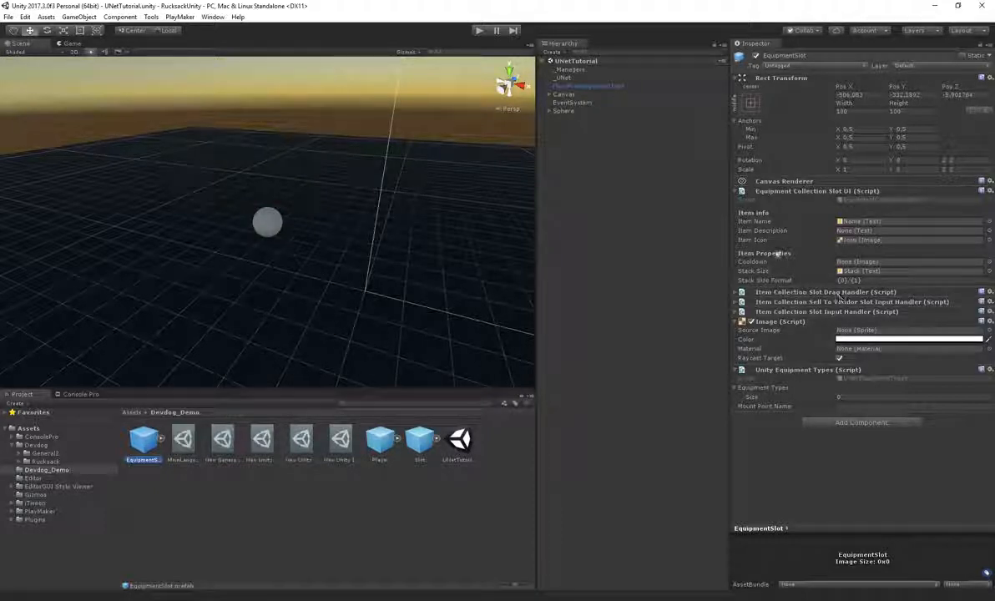
click(794, 312)
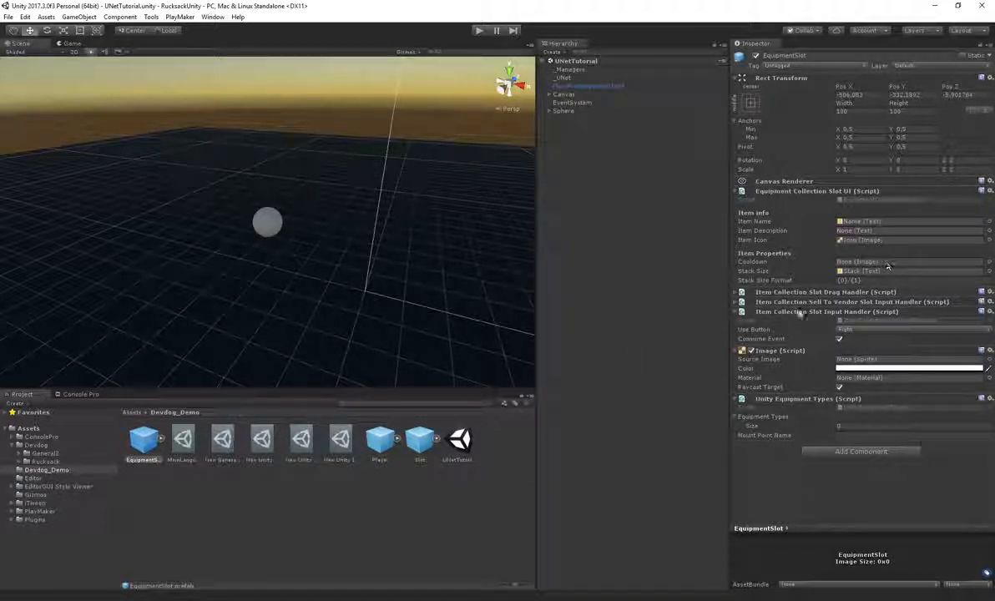
right_click(803, 311)
click(803, 331)
right_click(803, 303)
click(825, 322)
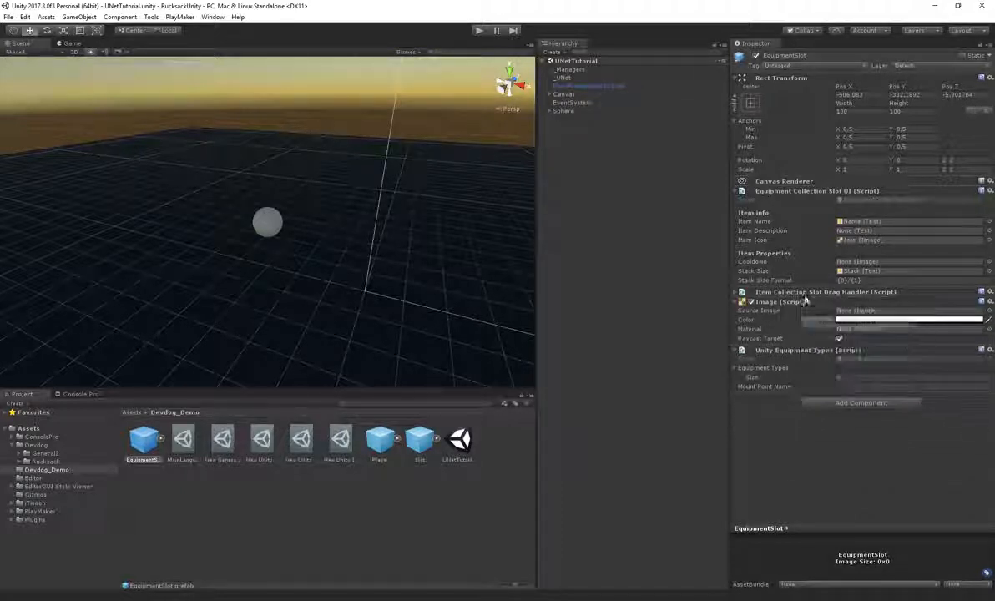
right_click(803, 301)
click(825, 317)
Step: Add the Equipment Collection Slot Input Handler and Equipment Collection Slot Drag Handler components to the EquipmentSlot prefab
click(833, 393)
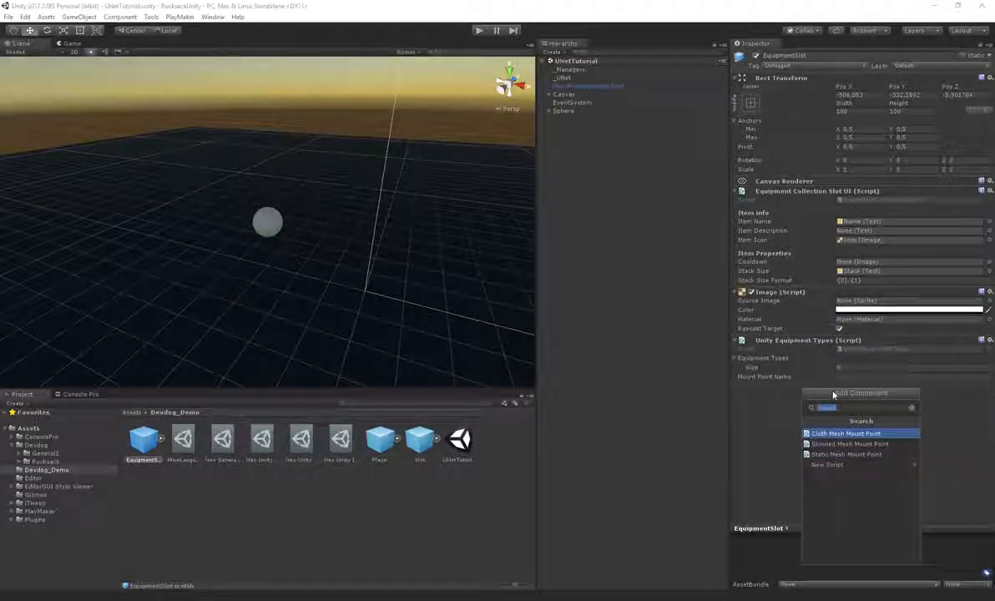
text(equipme)
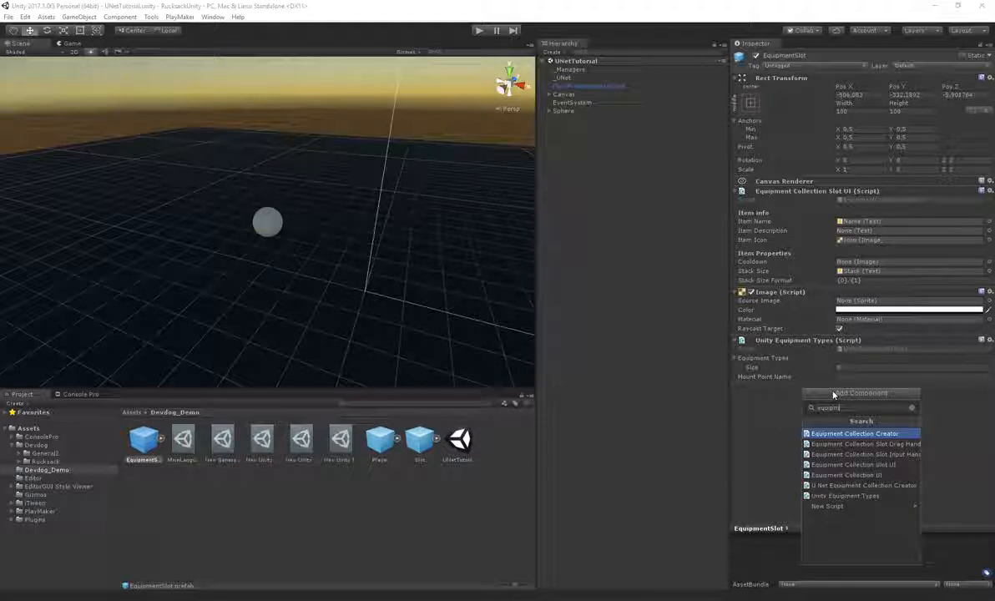
click(906, 455)
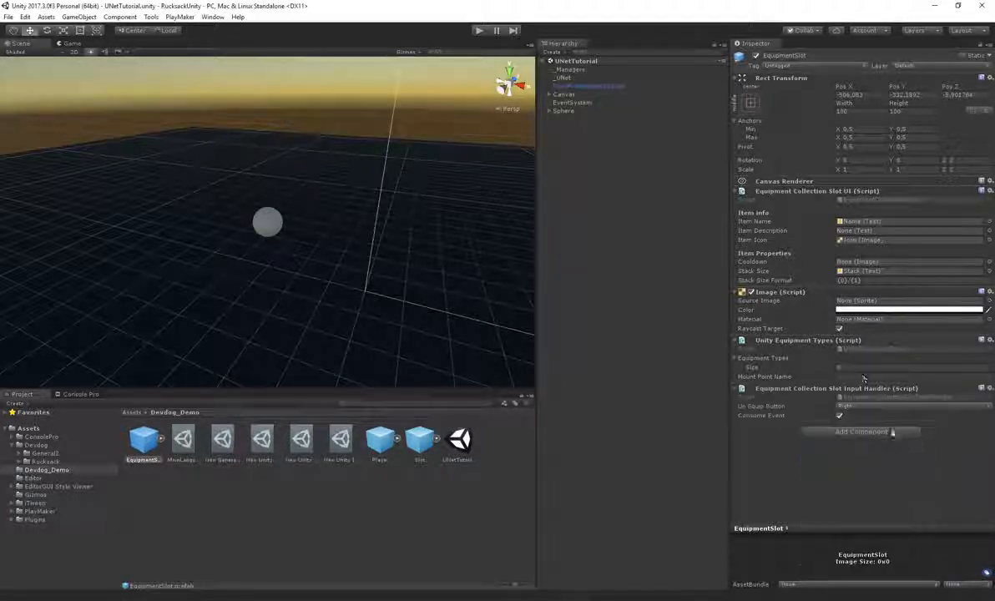
click(843, 440)
click(835, 294)
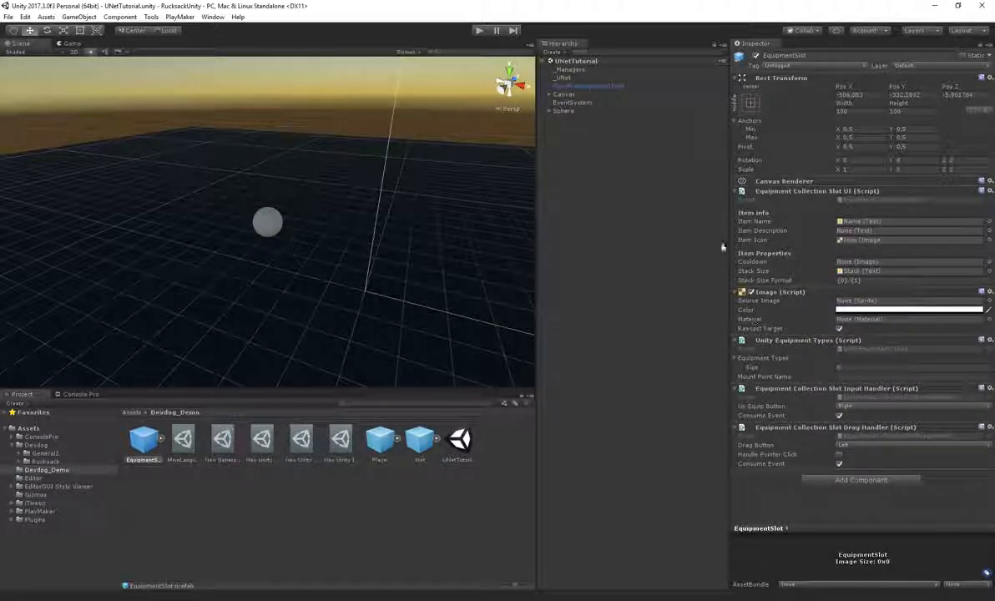
right_drag(339, 231, 370, 201)
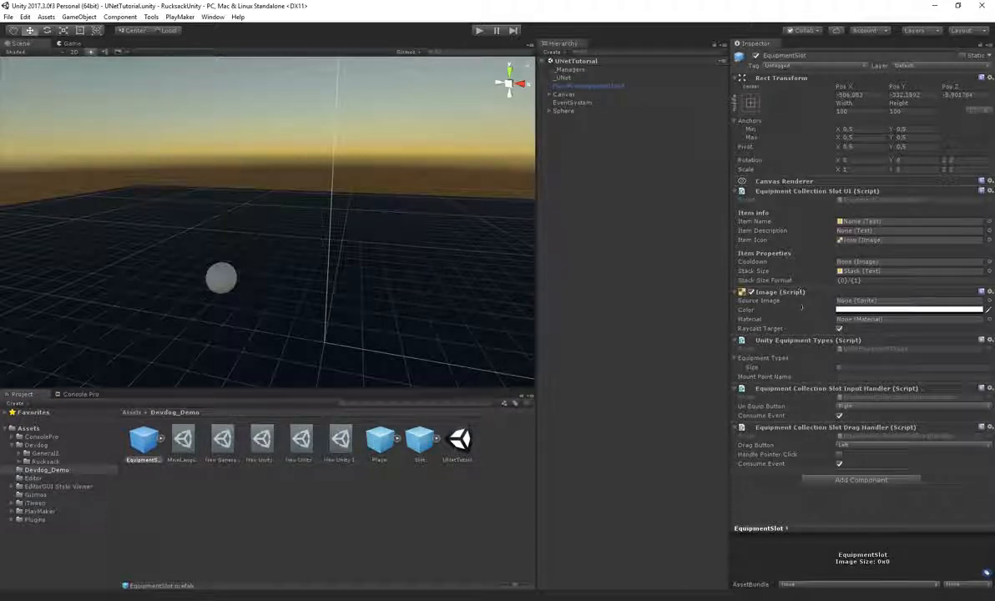
drag(805, 293, 762, 361)
click(767, 358)
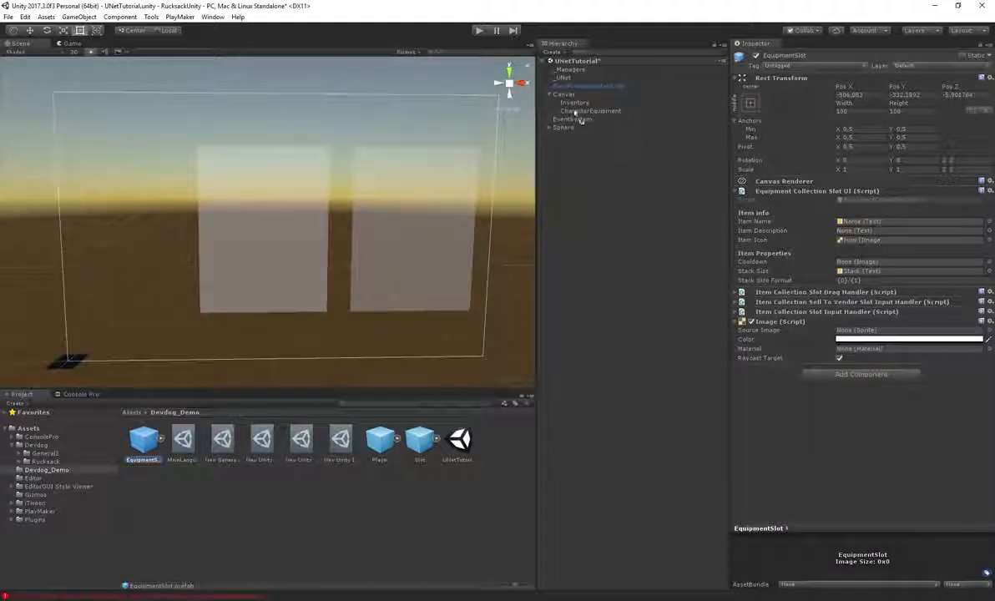
Step: Place the EquipmentSlot prefab under CharacterEquipment in the hierarchy and set its X, Y and Z position to 0
drag(582, 108, 591, 112)
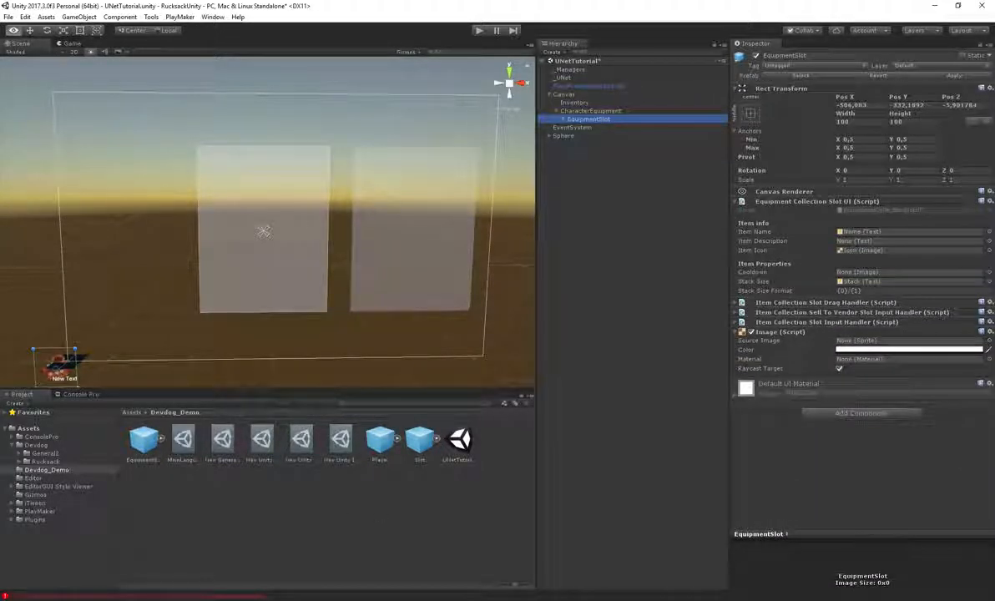
click(851, 104)
text(0)
key(Tab)
text(0)
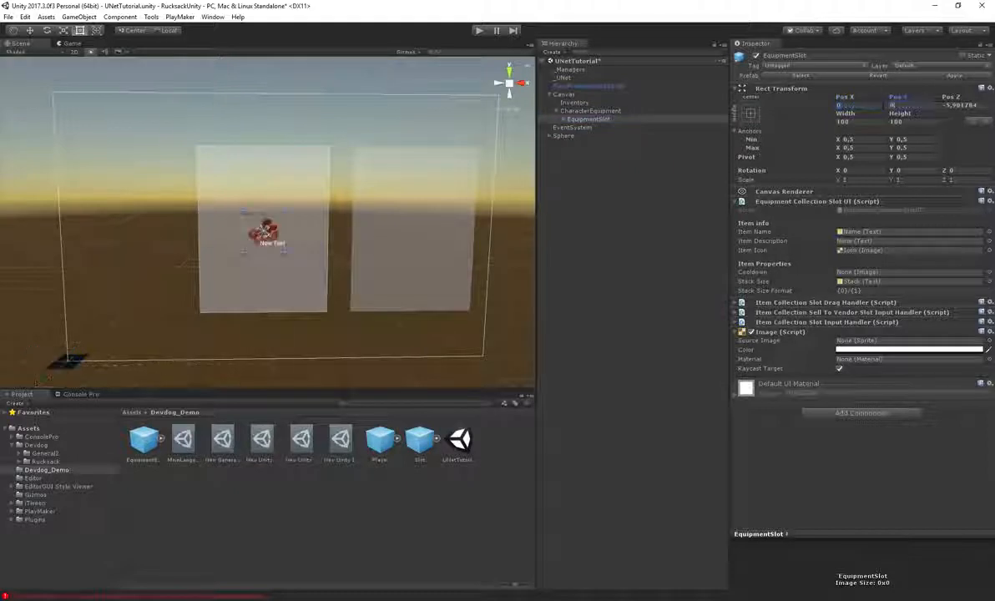
key(Tab)
text(0)
key(Return)
Step: Duplicate the equipment slot twice and arrange the three slots in a vertical column along the left side of the CharacterEquipment panel
drag(276, 219, 240, 274)
key(ctrl+d)
key(ctrl+d)
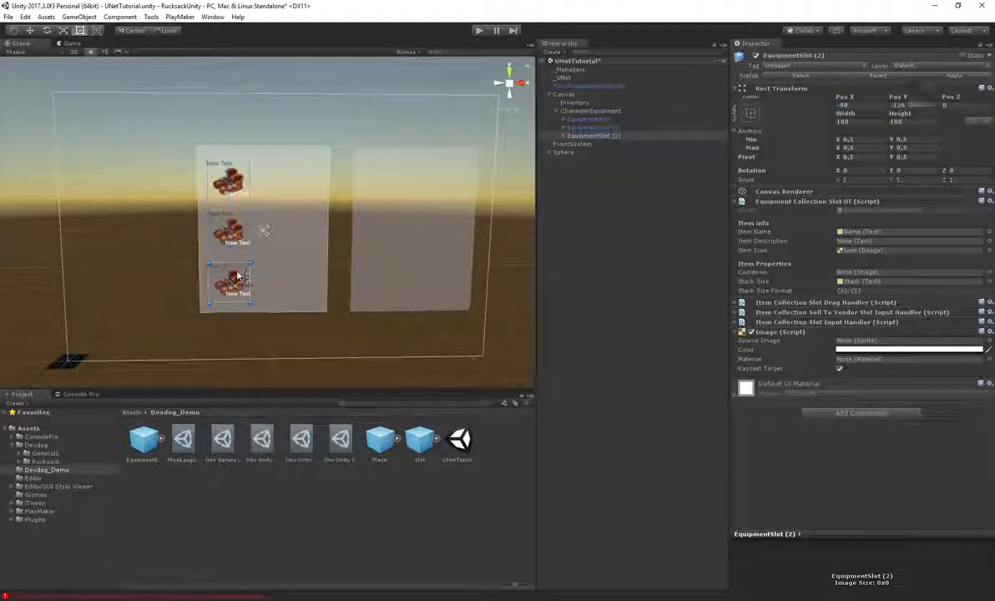
Step: Rename the three equipment slots under CharacterEquipment as Head, Body and Feet, from top to bottom
click(591, 119)
click(822, 56)
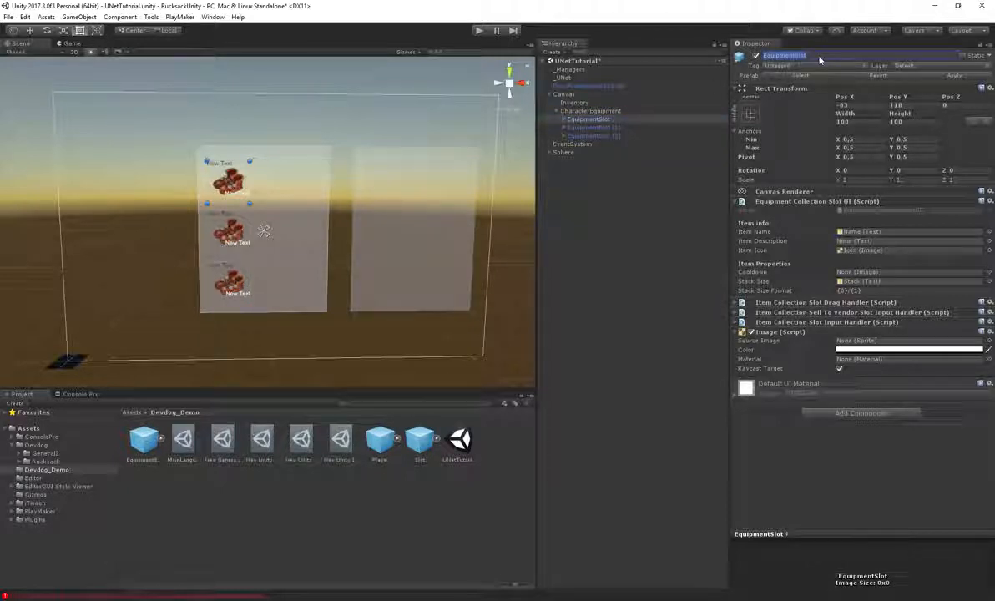
text(Head)
key(Return)
click(614, 129)
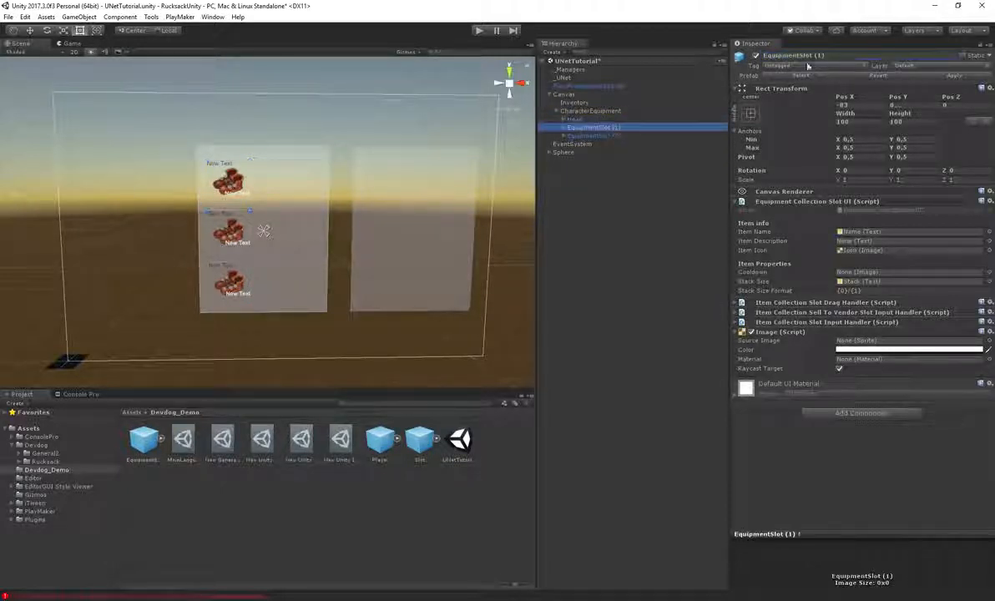
click(810, 56)
text(Body)
key(Return)
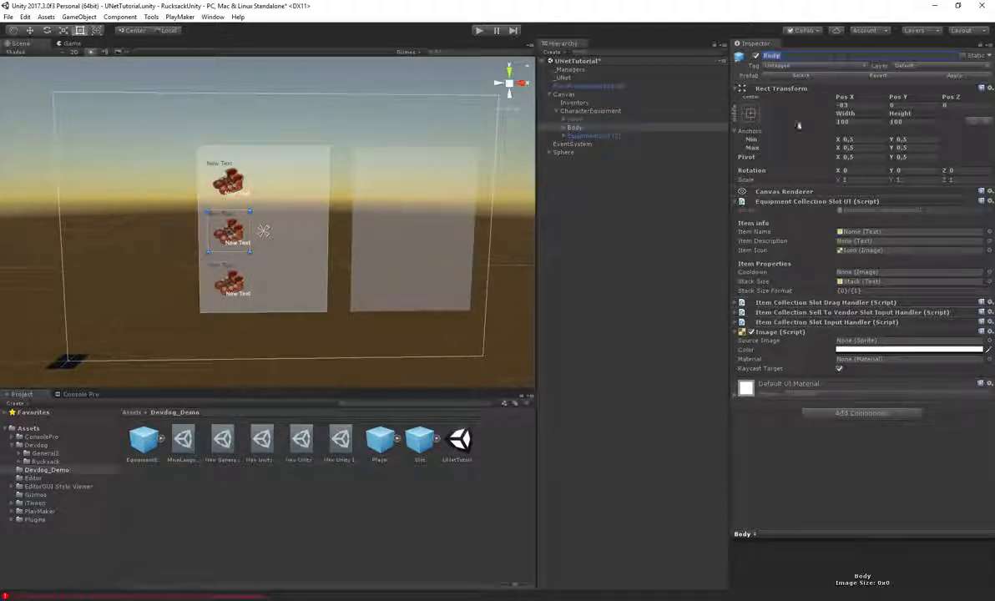
click(615, 137)
click(857, 57)
text(Feet)
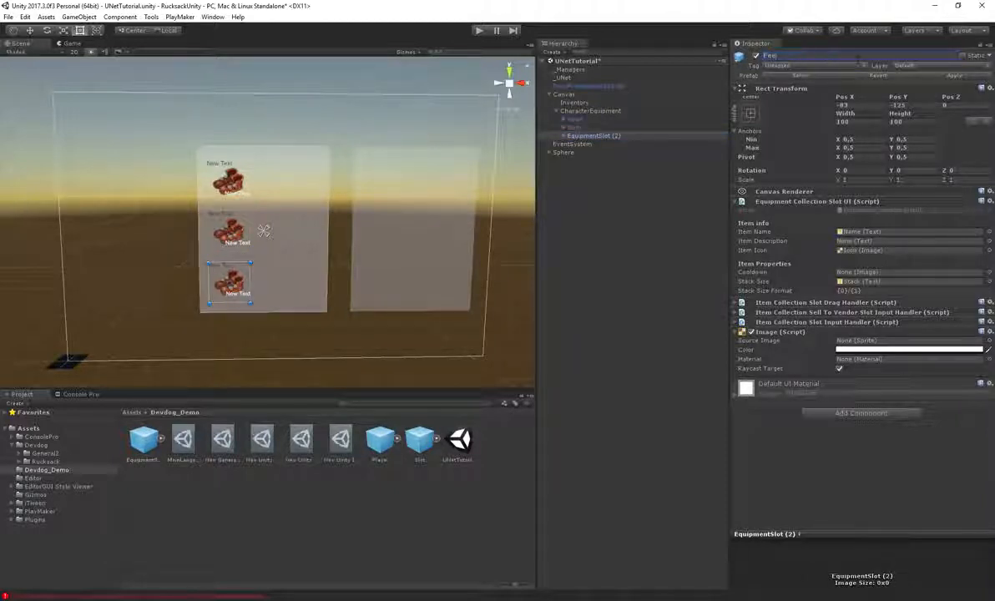
key(Return)
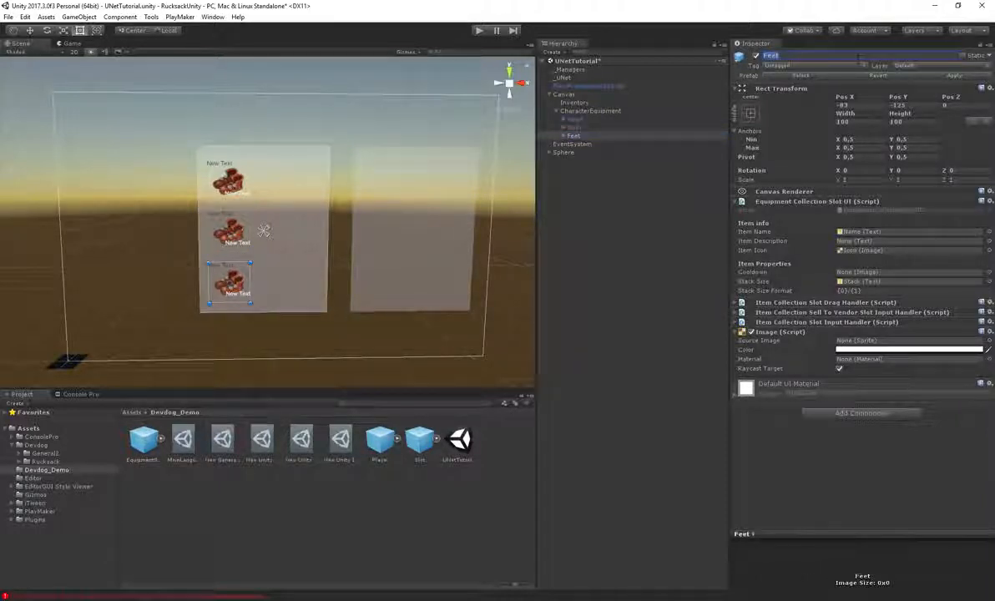
Step: Add the Unity Equipment Types component to the EquipmentSlot prefab
click(573, 120)
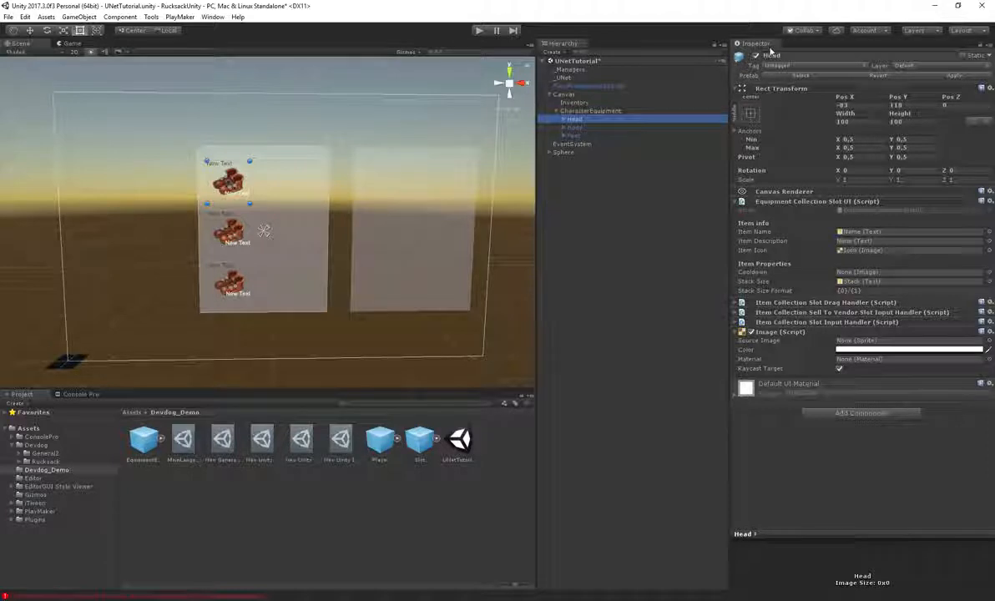
click(144, 440)
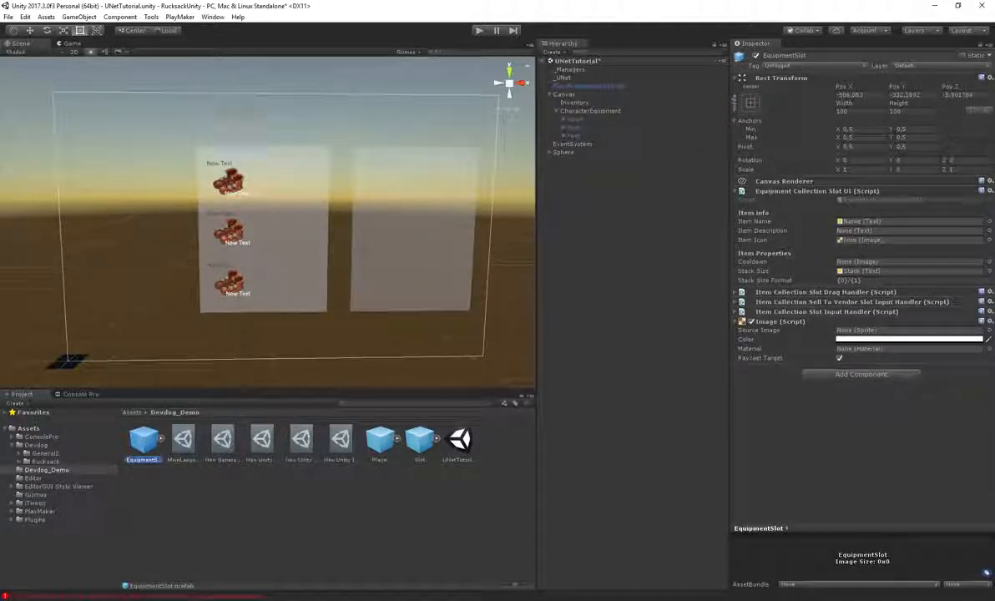
click(831, 375)
text(equipmentt)
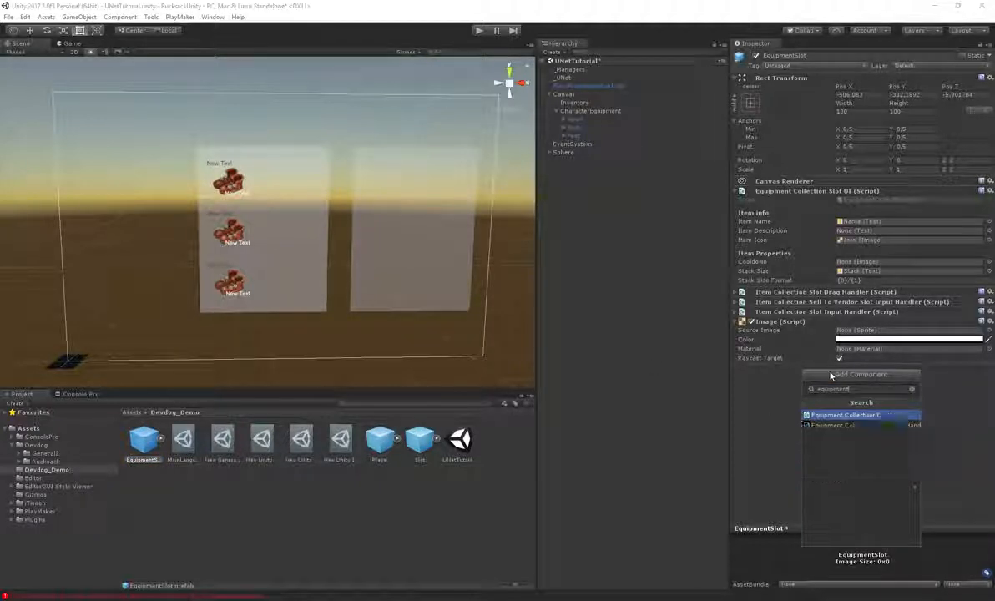
key(Return)
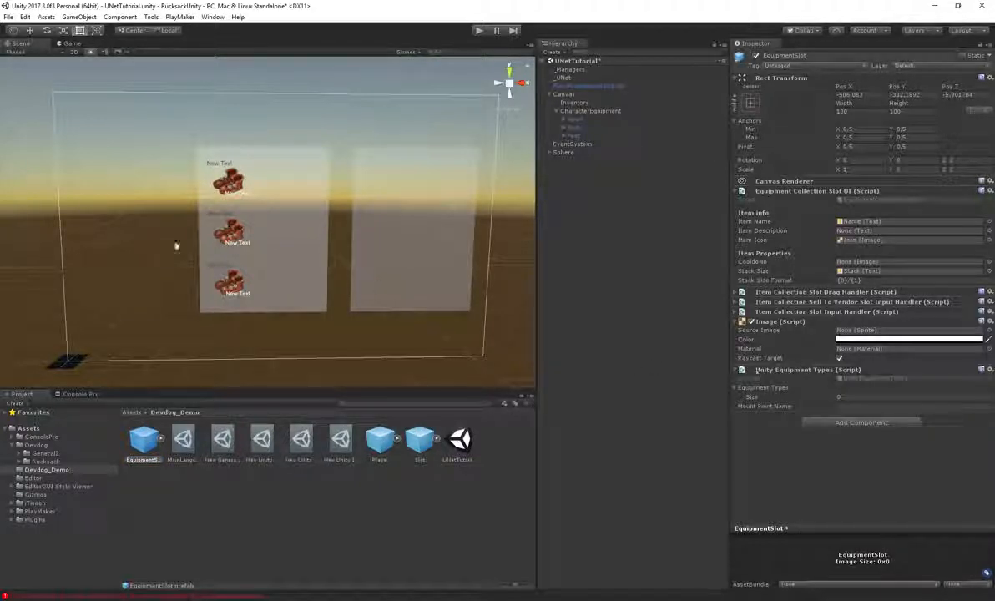
Step: Try setting the Equipment Types size to 1 on the EquipmentSlot prefab
click(858, 398)
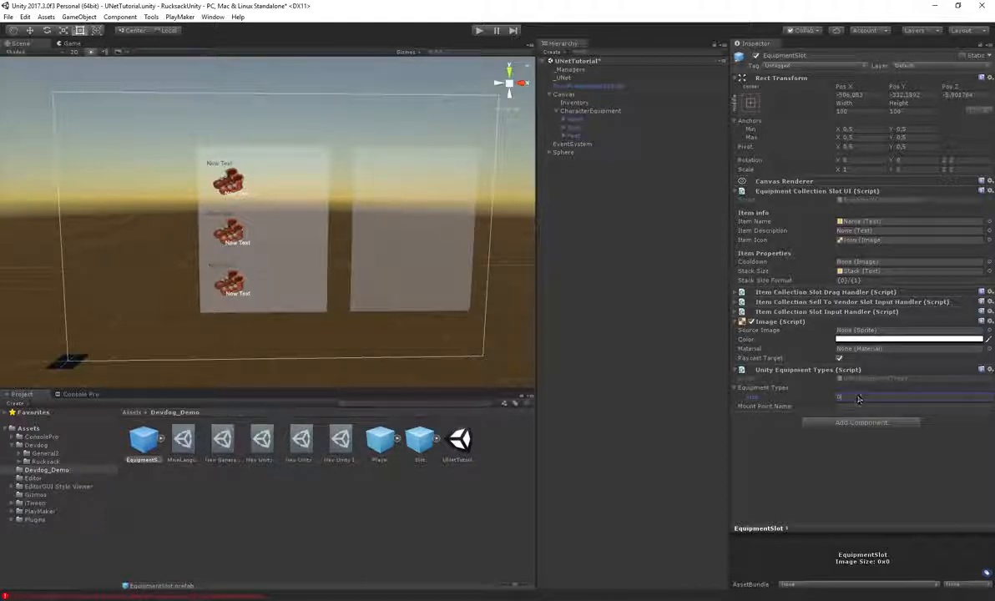
text(1)
key(Return)
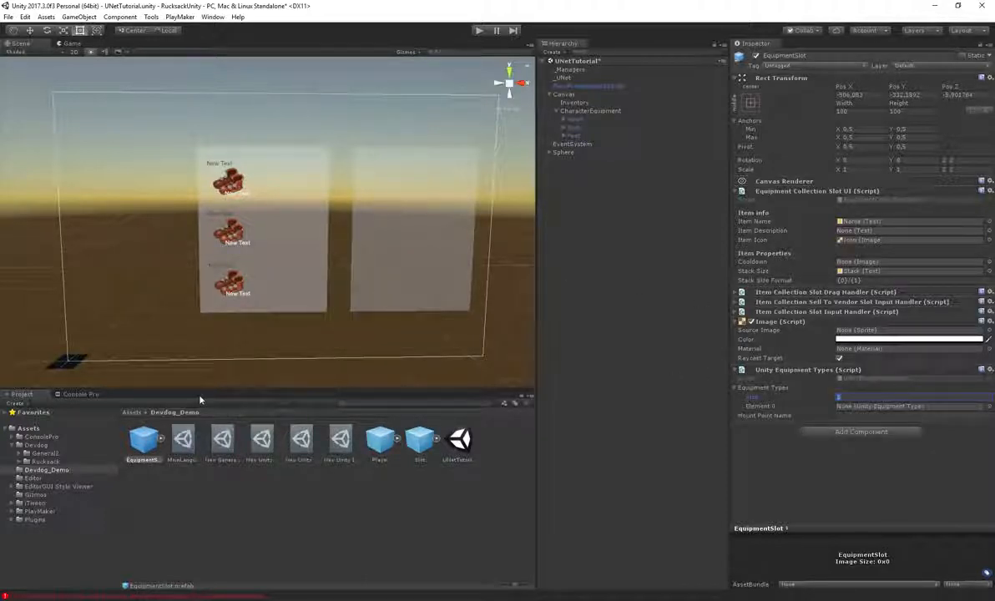
Step: Examine the Unity Equipment Types settings on the Head, Body and Feet slots under CharacterEquipment
click(574, 119)
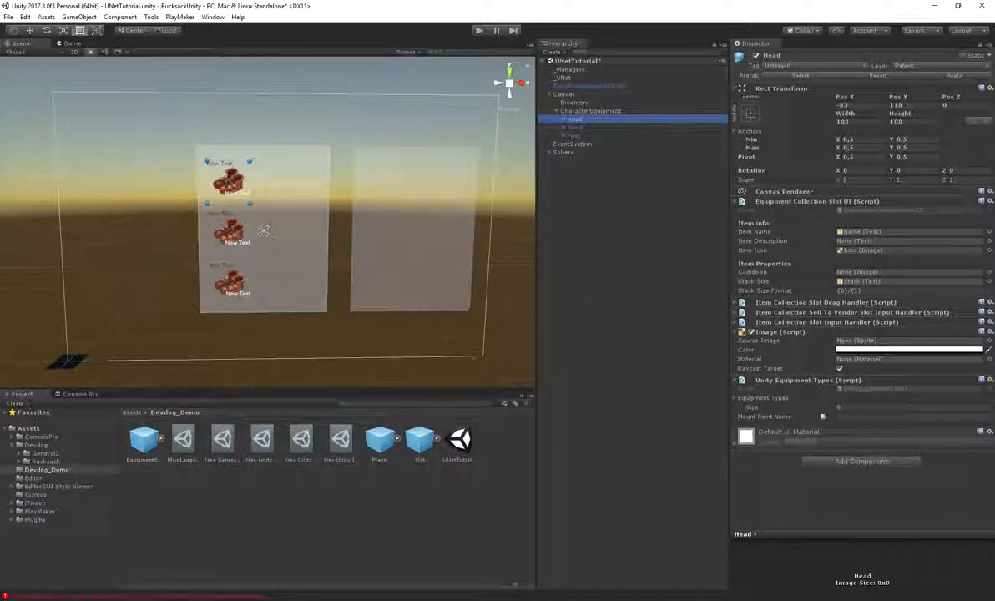
click(843, 406)
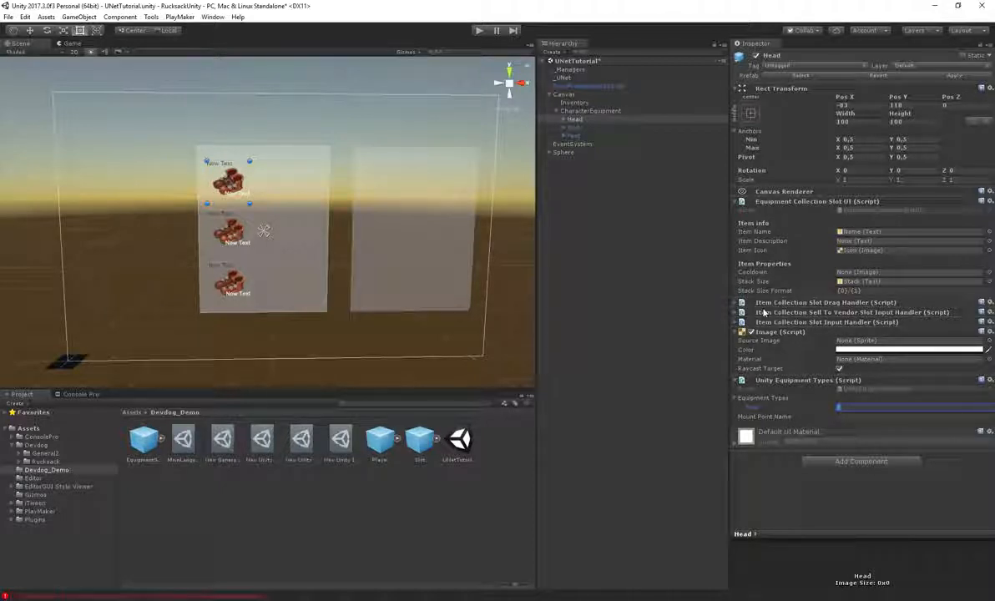
click(578, 129)
click(581, 136)
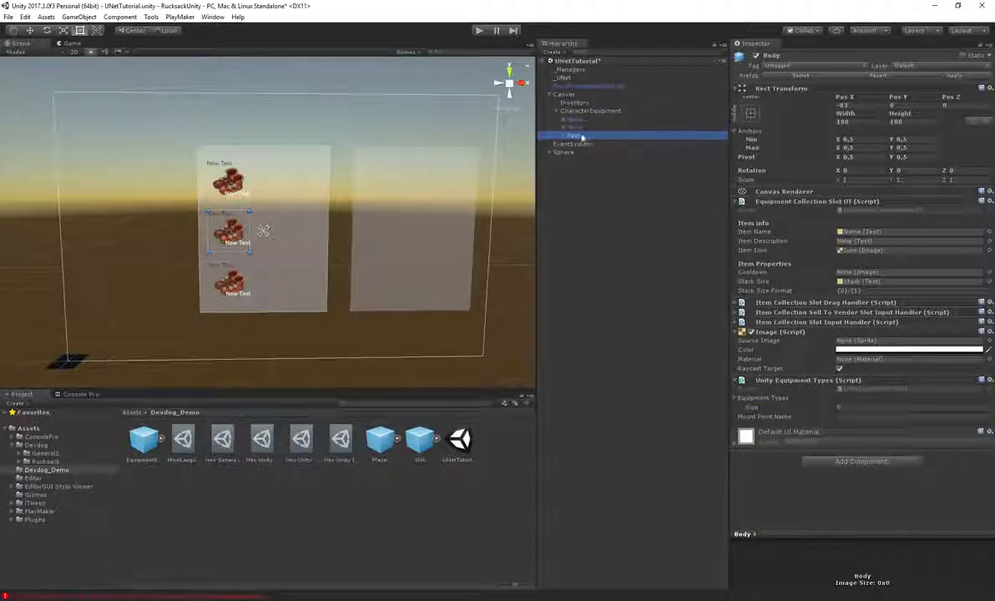
click(573, 121)
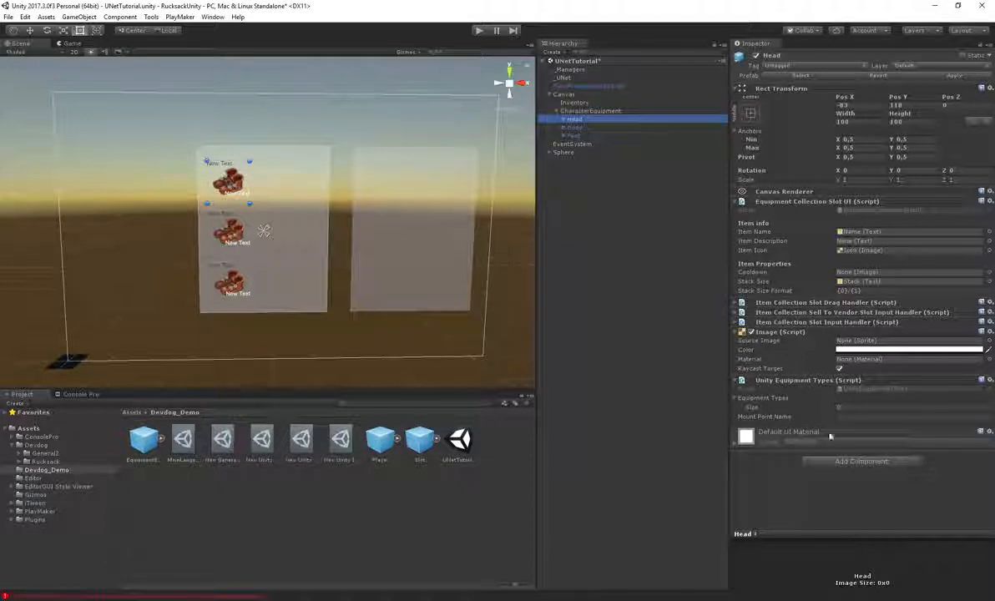
click(860, 407)
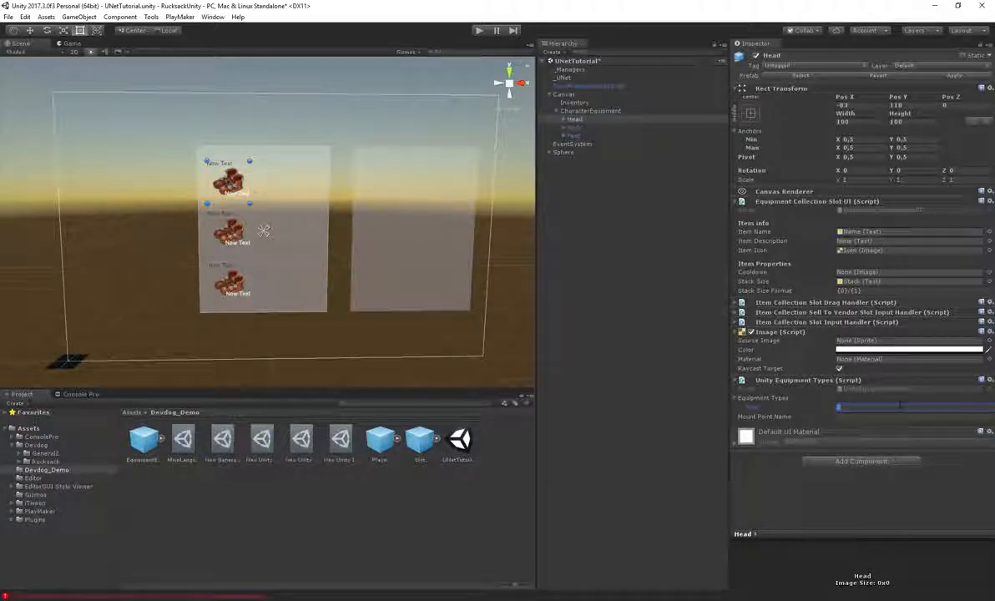
Step: Open the equipment types in the Rucksack main editor and select the existing Head type
click(151, 17)
mouse_move(108, 55)
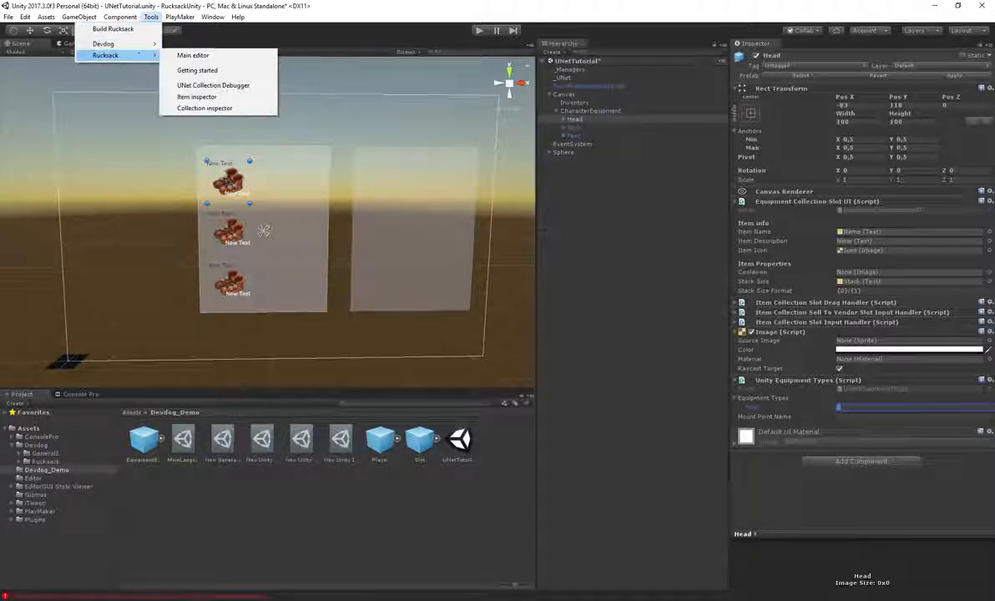
click(193, 55)
click(234, 47)
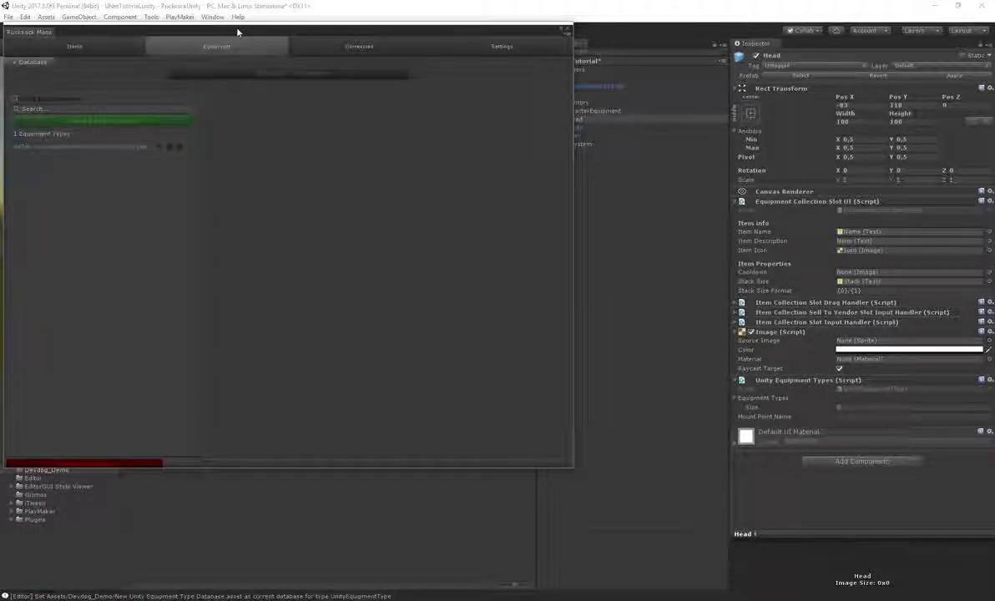
click(227, 213)
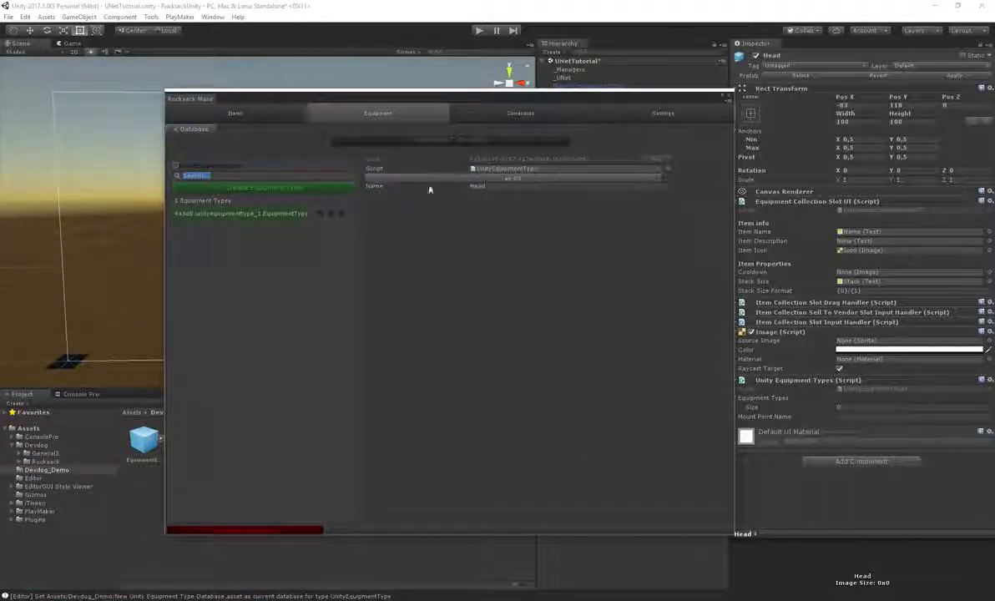
click(377, 186)
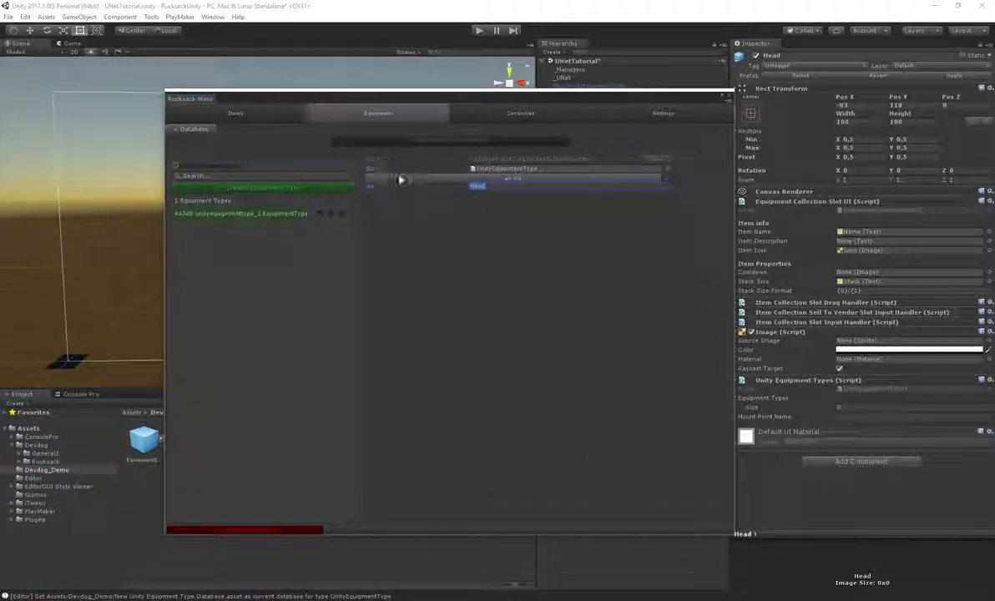
drag(511, 100, 467, 91)
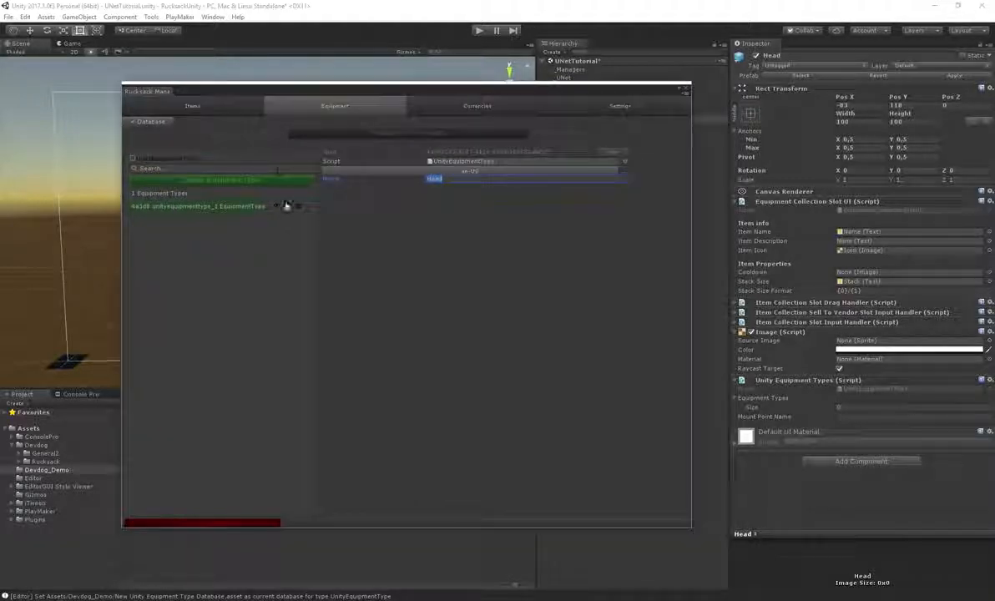
Step: Create two new equipment types from the UnityEquipmentType script and name them Body and Feet
click(214, 175)
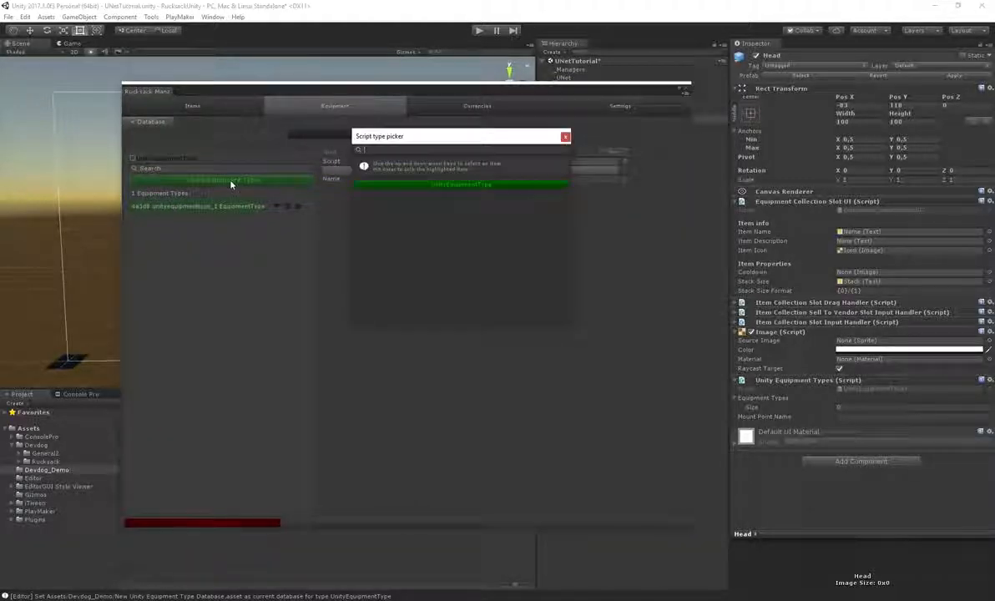
click(417, 184)
click(464, 178)
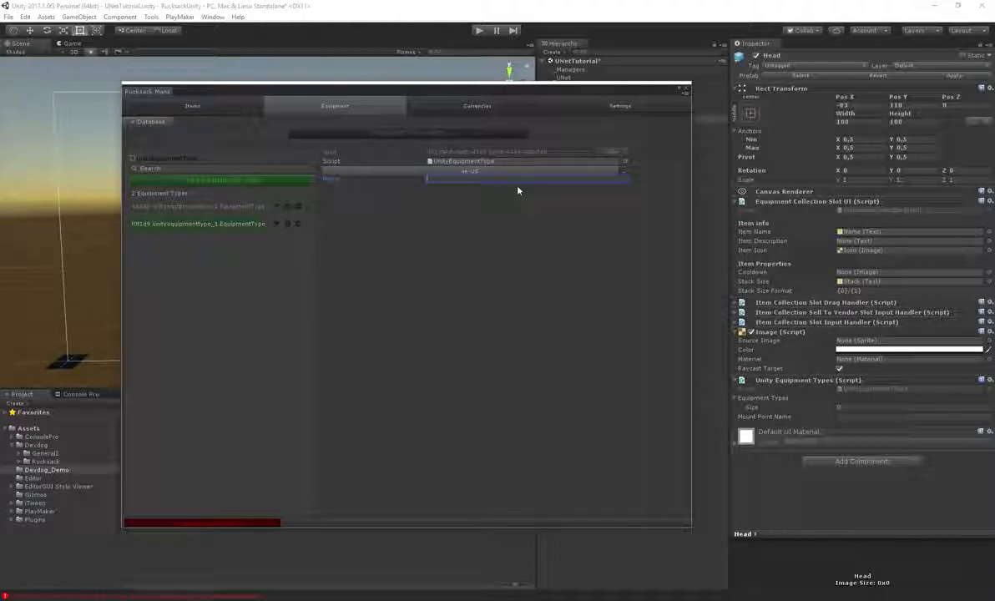
click(237, 178)
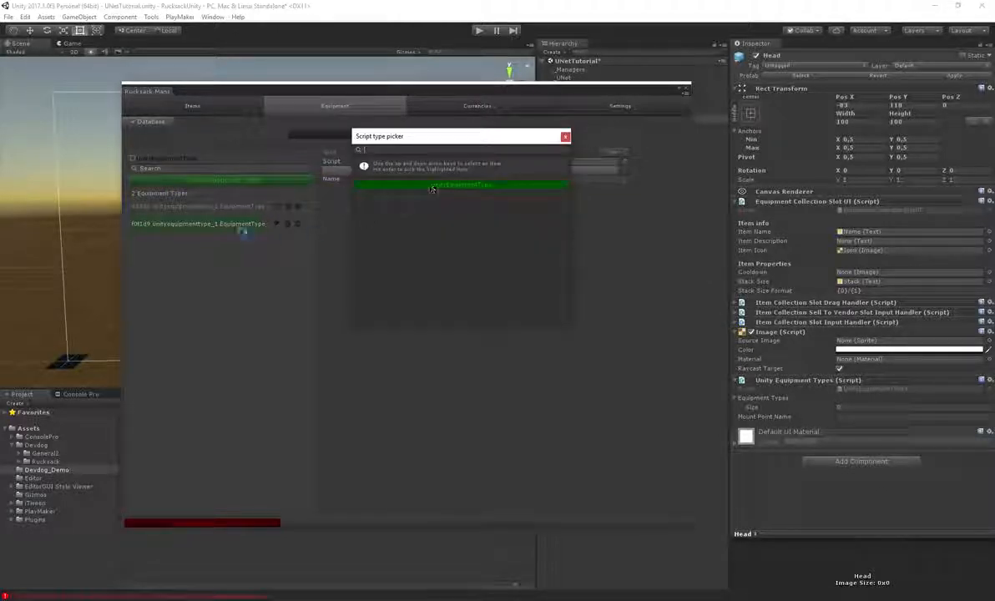
click(431, 185)
click(428, 178)
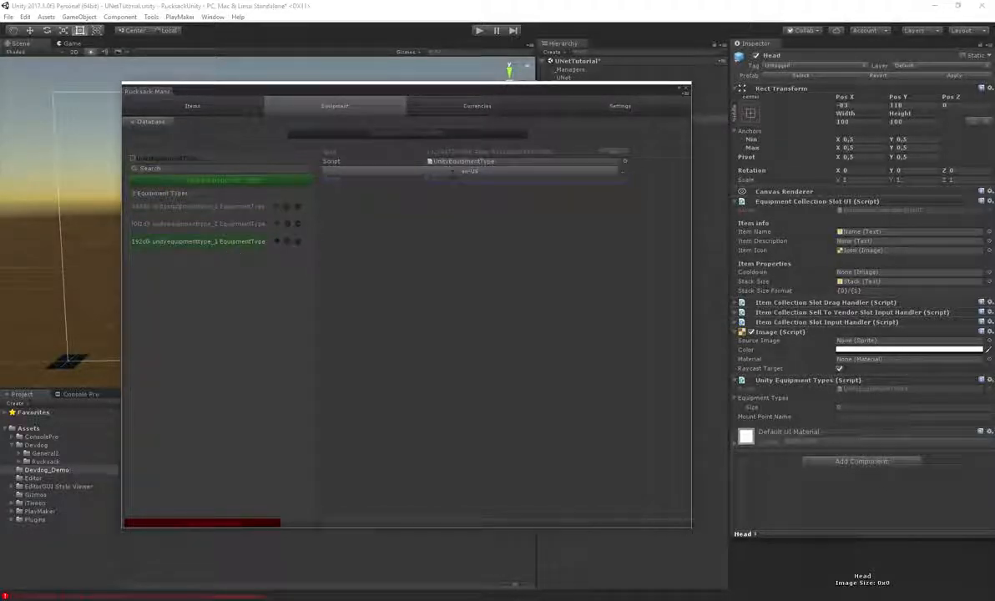
text(Feet)
Step: Review the three equipment types one by one and close the Rucksack editor
click(198, 208)
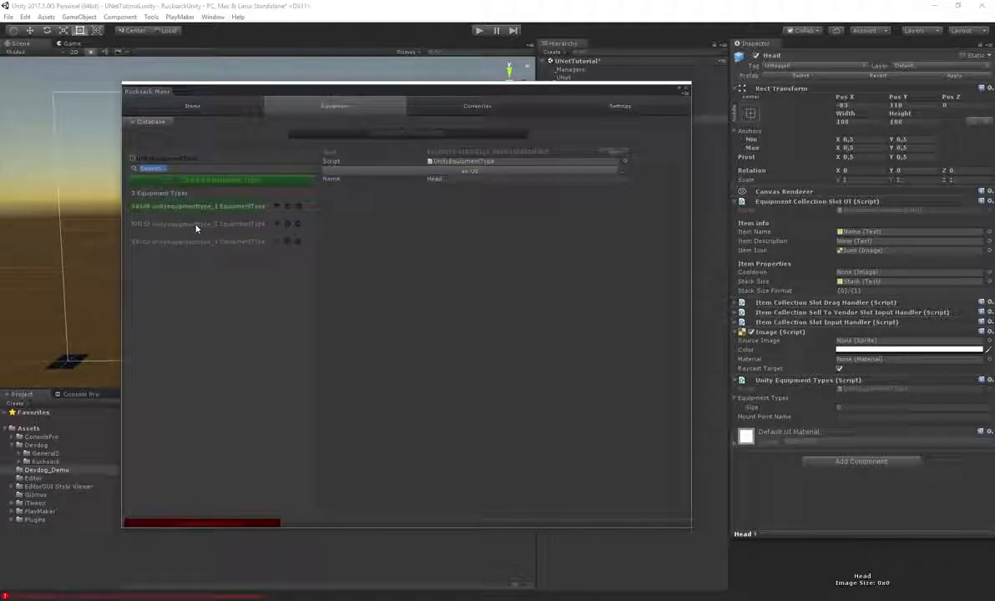
click(195, 225)
click(197, 242)
click(687, 88)
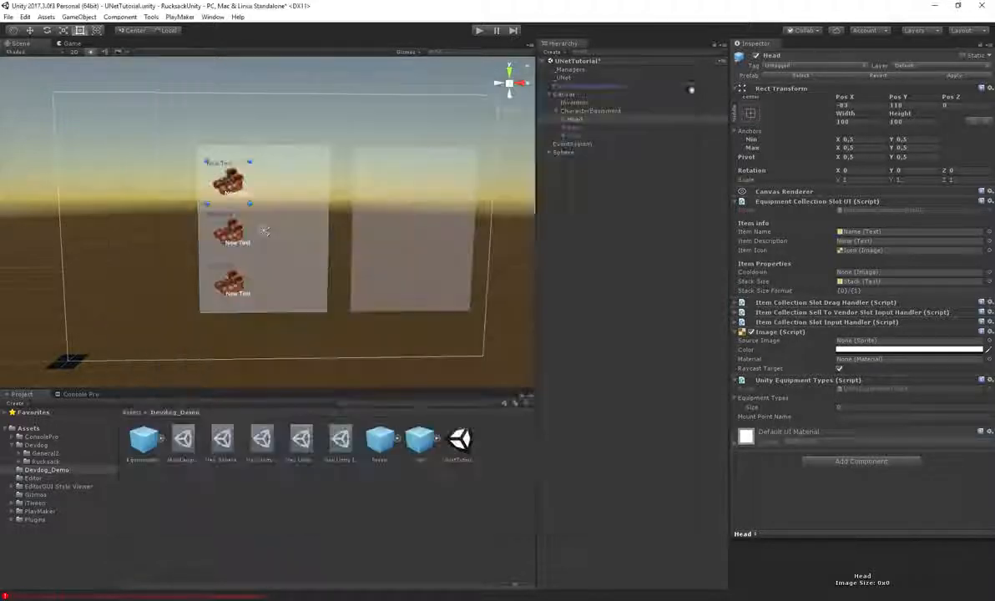
Step: Set the Equipment Types size to 1 on the Head slot
click(922, 408)
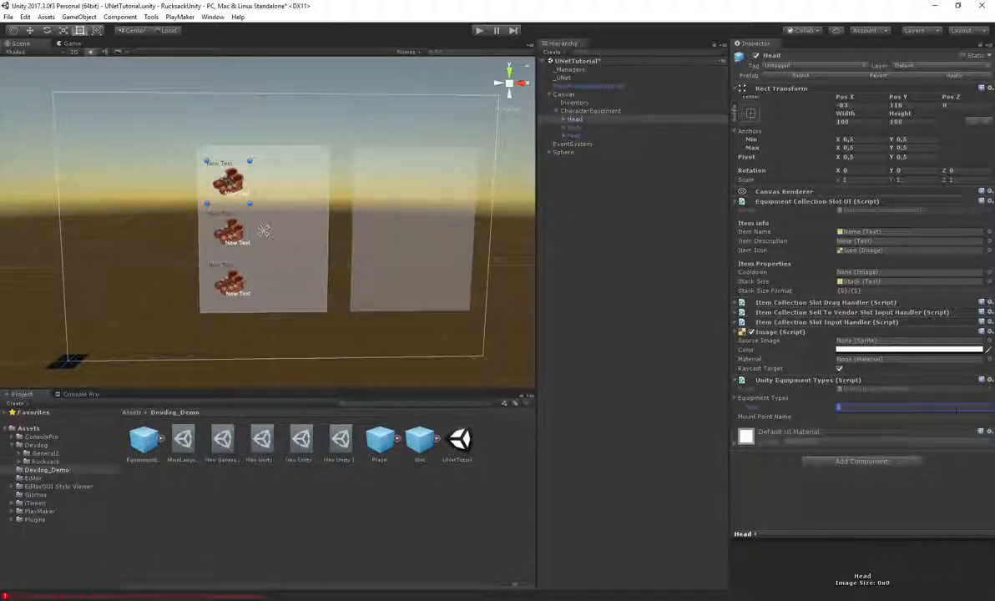
text(1)
key(Return)
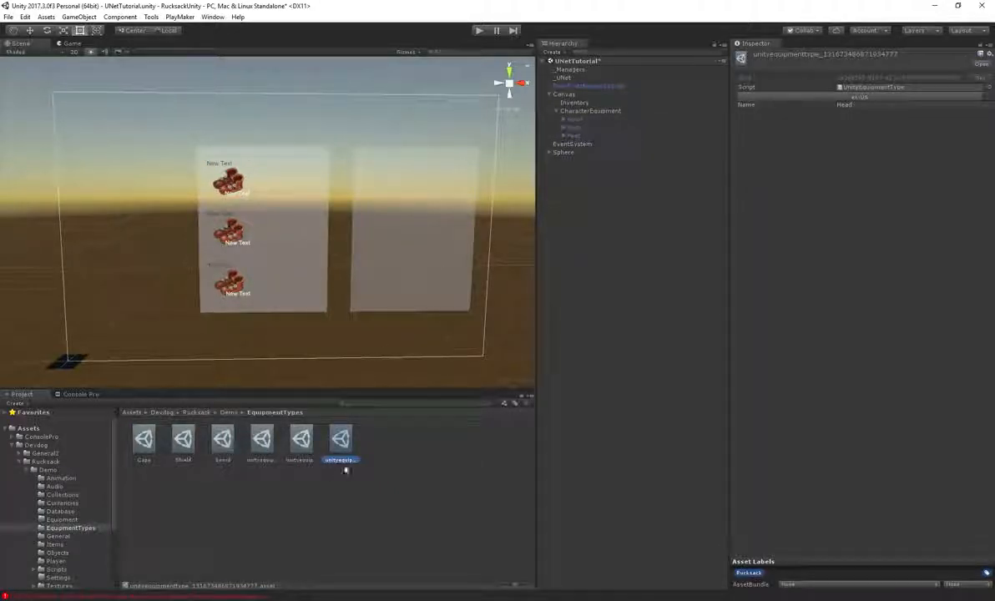
Step: Rename the three generated equipment type assets in the EquipmentTypes folder as Head, Body and Feet, matching their Name values
key(F2)
text(Head)
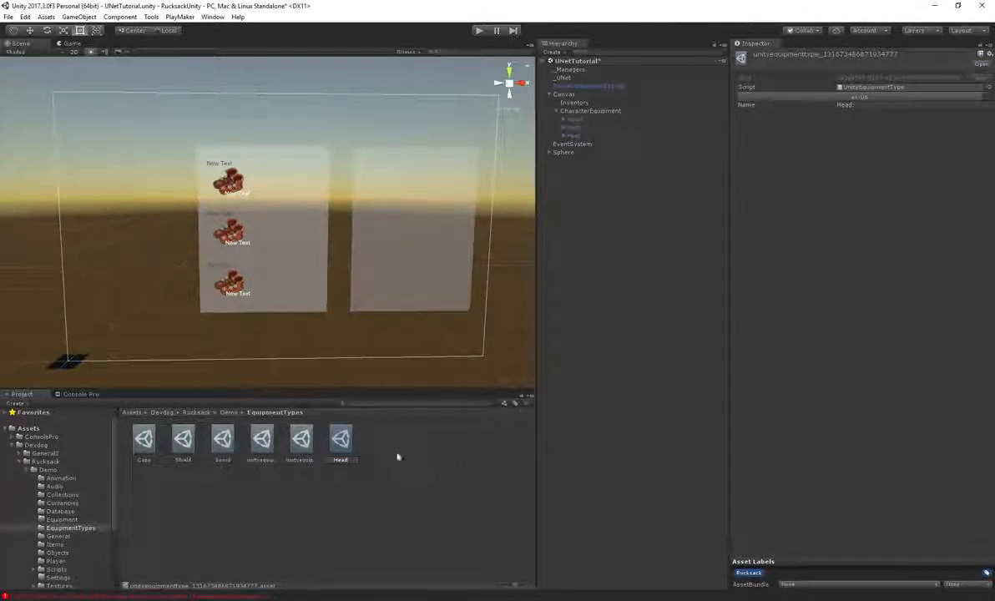
key(Return)
click(300, 441)
key(F2)
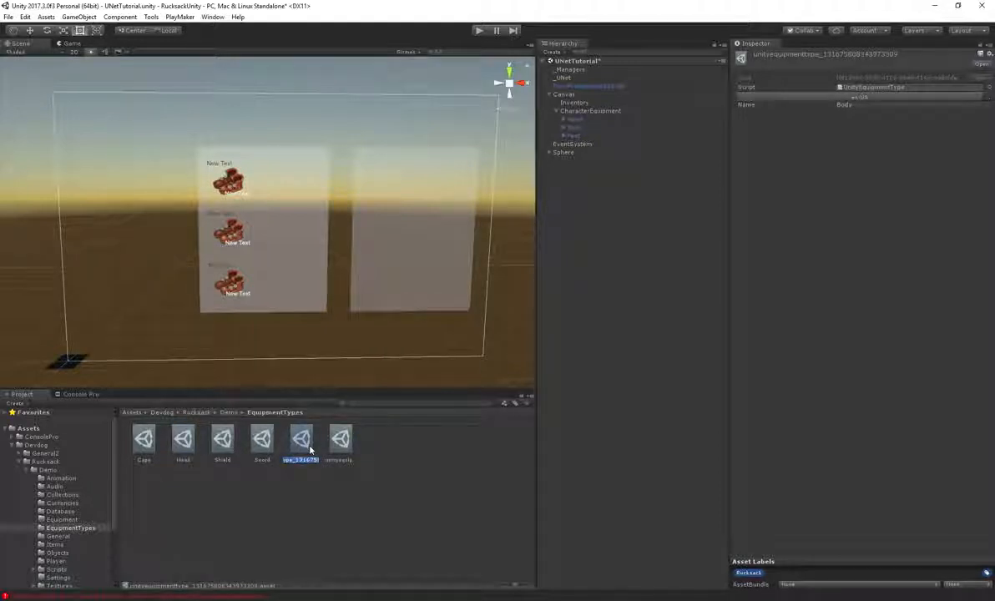
text(Body)
key(Return)
click(339, 439)
key(F2)
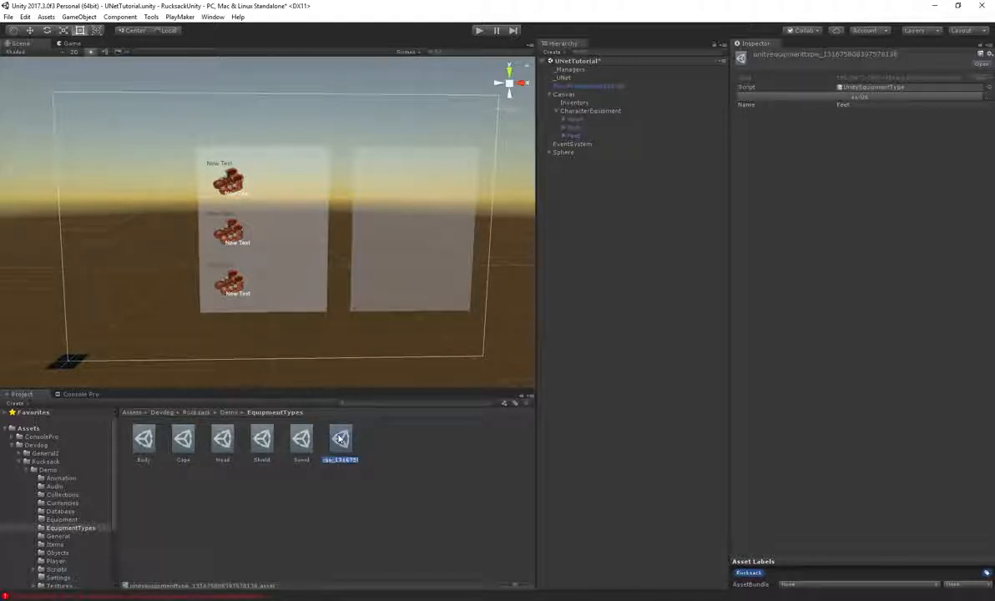
text(Feet)
key(Return)
Step: Assign the Head, Body and Feet equipment type assets to Element 0 of the matching slots under CharacterEquipment
click(575, 119)
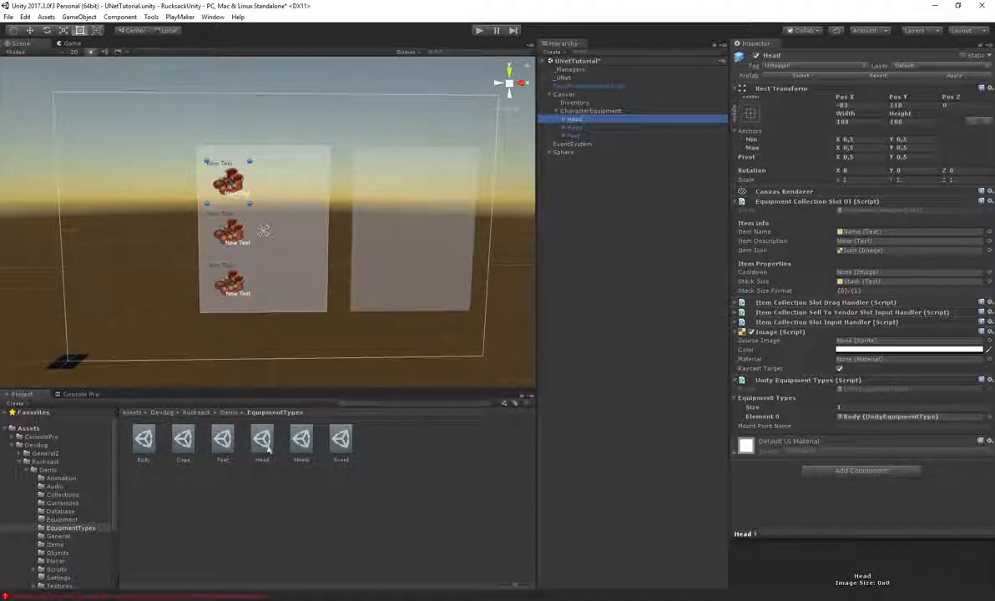
drag(261, 438, 868, 415)
click(576, 127)
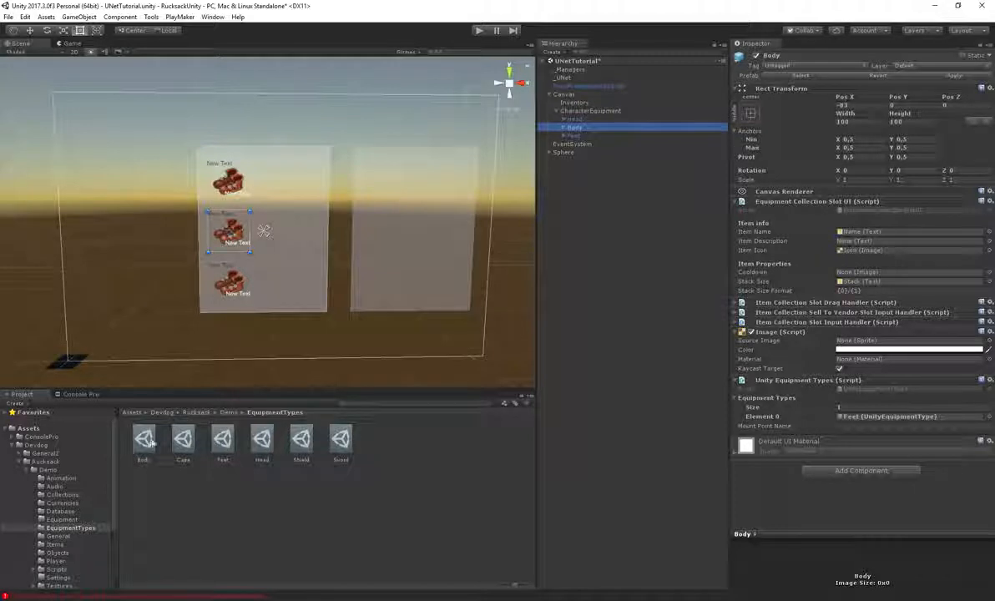
drag(142, 438, 868, 416)
click(568, 135)
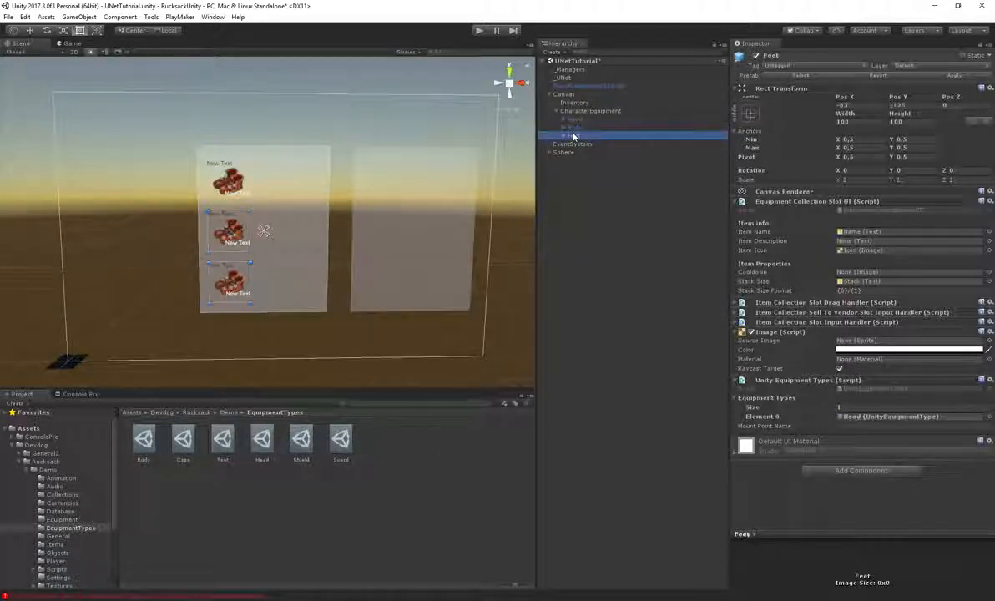
drag(223, 440, 868, 416)
Step: Set the Head slot's mount point name to Head and collapse the Rucksack folder in the project tree
click(576, 119)
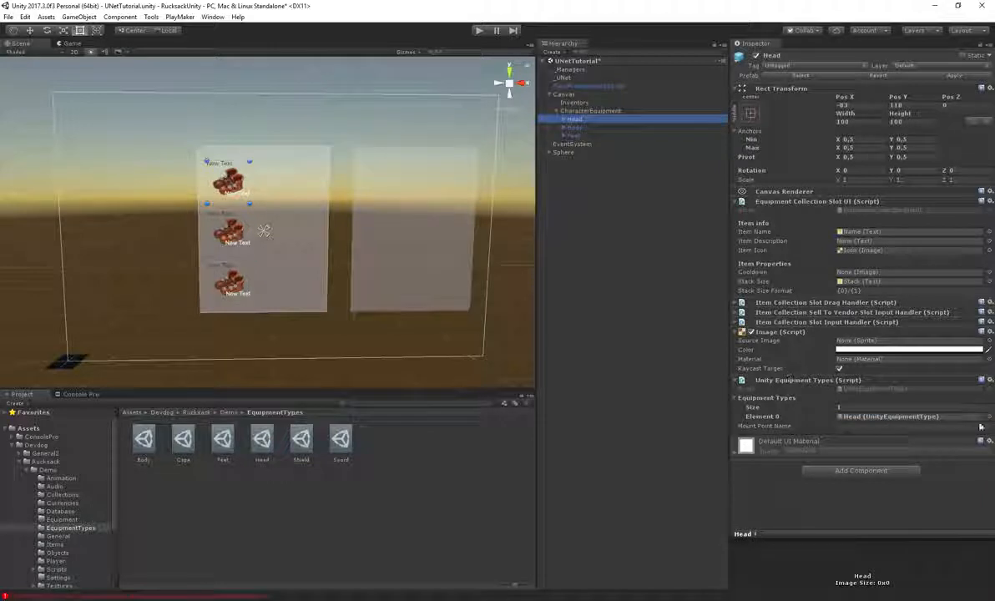
click(753, 427)
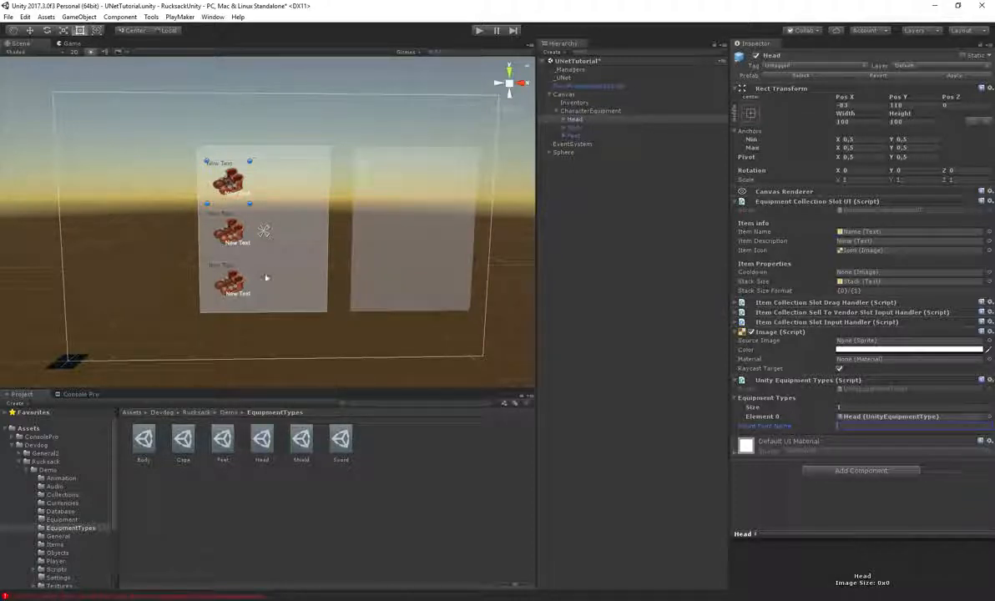
click(29, 471)
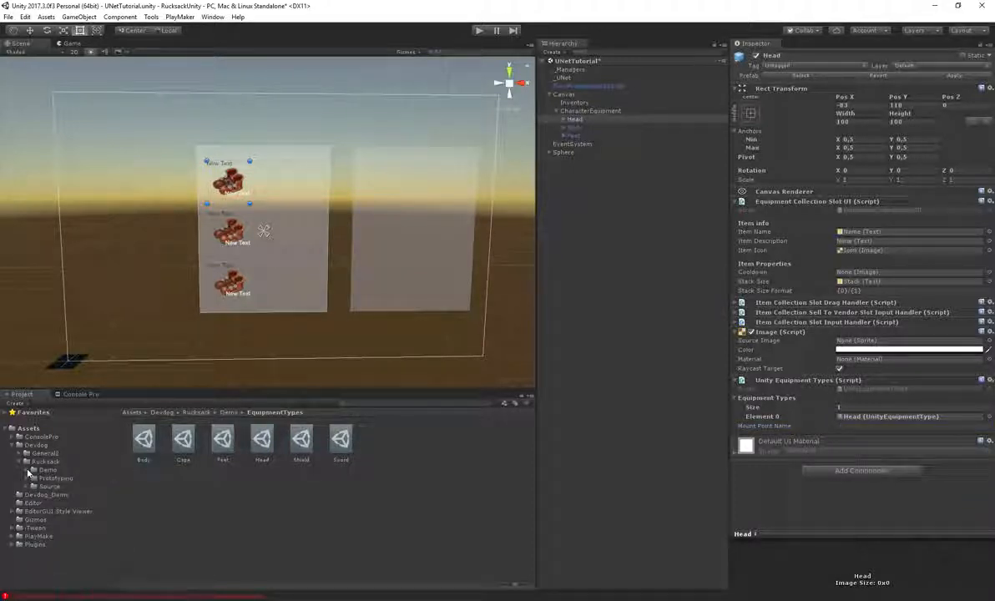
click(18, 462)
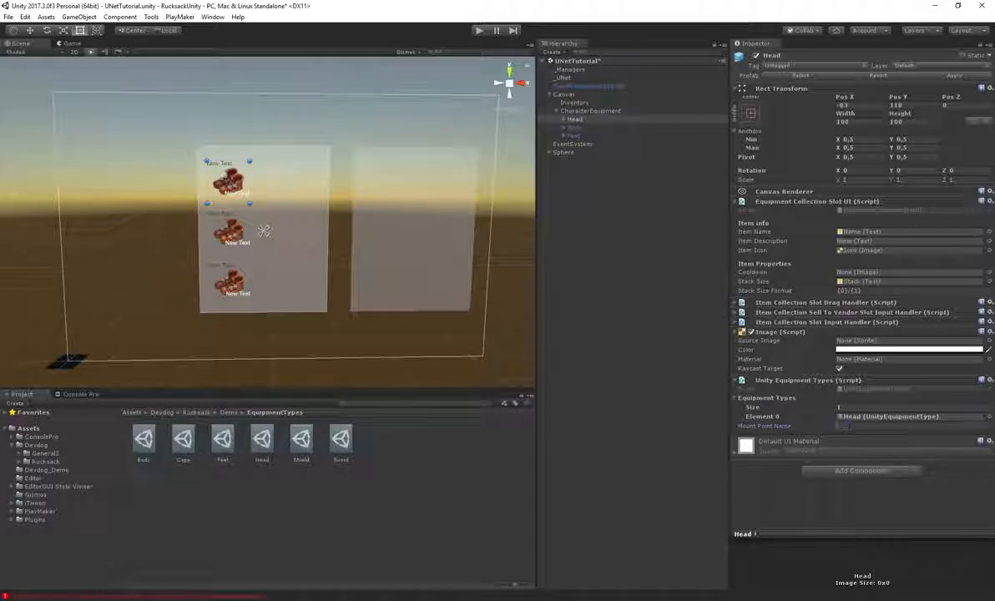
click(845, 426)
text(Head)
key(Return)
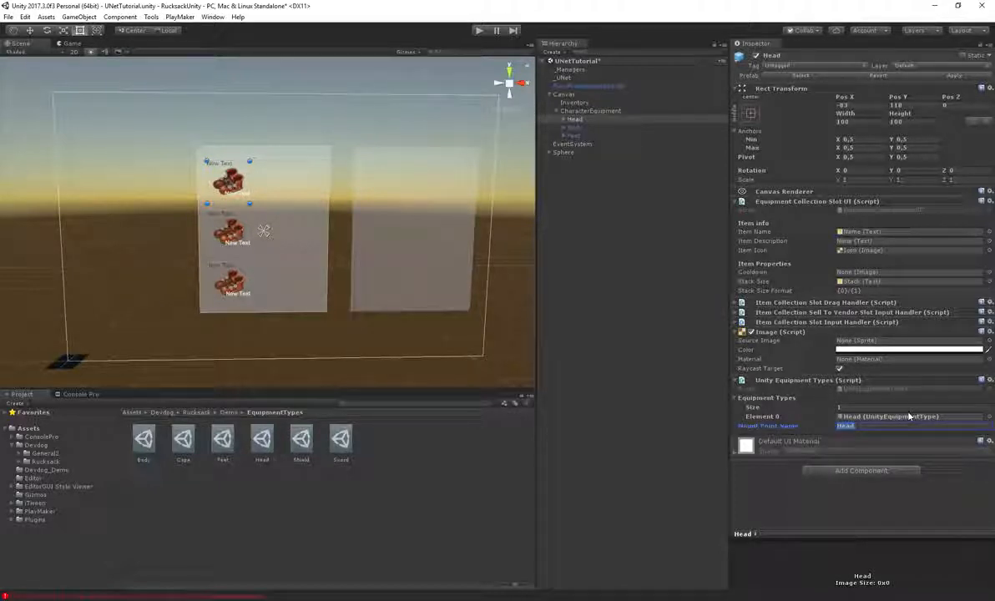
Step: Set the mount point name of the Body slot under CharacterEquipment to Body
click(773, 417)
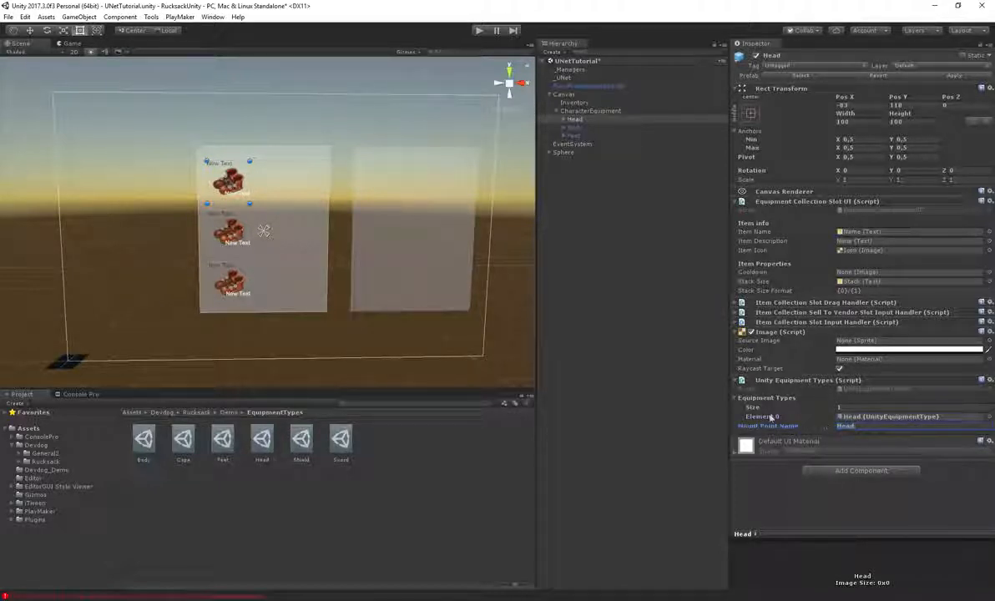
click(574, 126)
click(860, 425)
text(Bopdy)
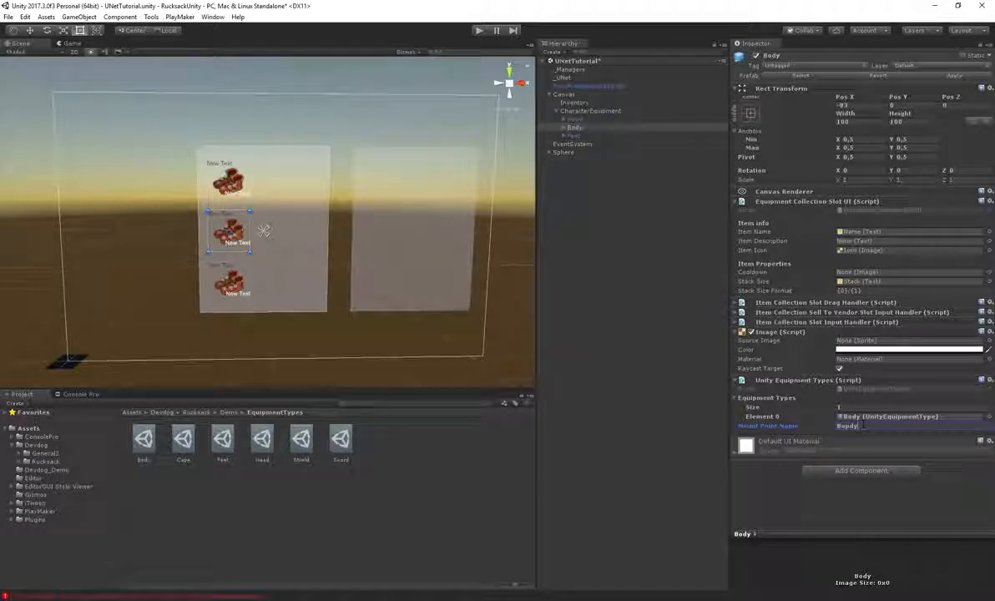
key(Return)
Step: Set the mount point name of the Feet slot under CharacterEquipment to Feet
click(573, 135)
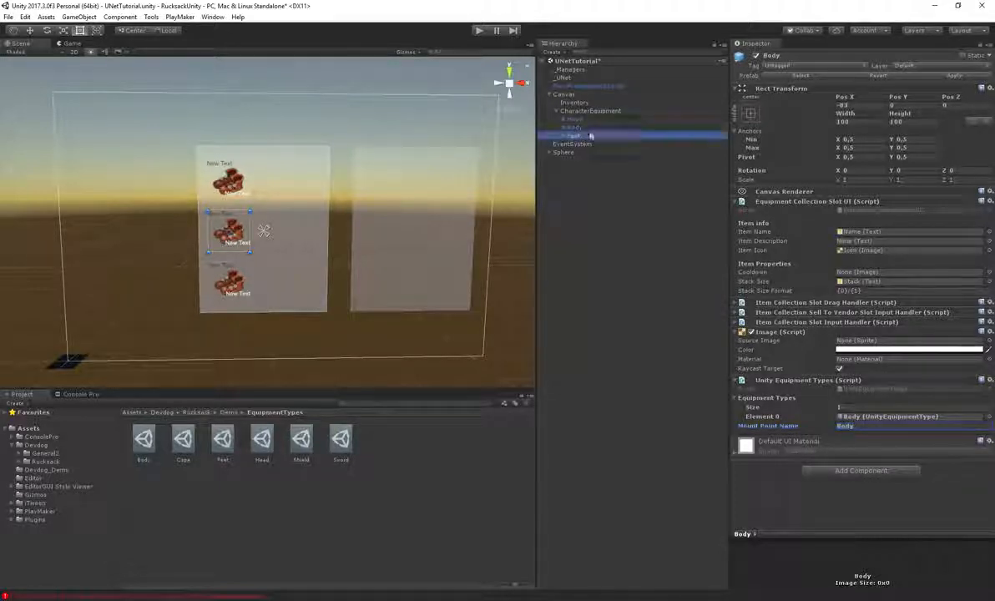
click(868, 416)
click(892, 424)
text(Feet)
key(Return)
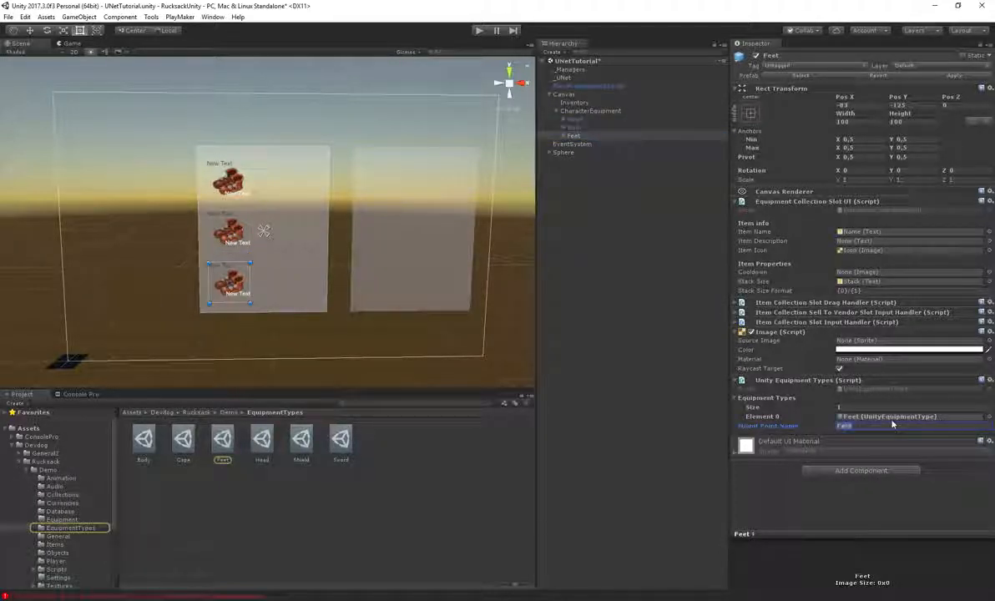
Step: Place the Player prefab from the Devdog_Demo folder into the scene hierarchy
click(20, 461)
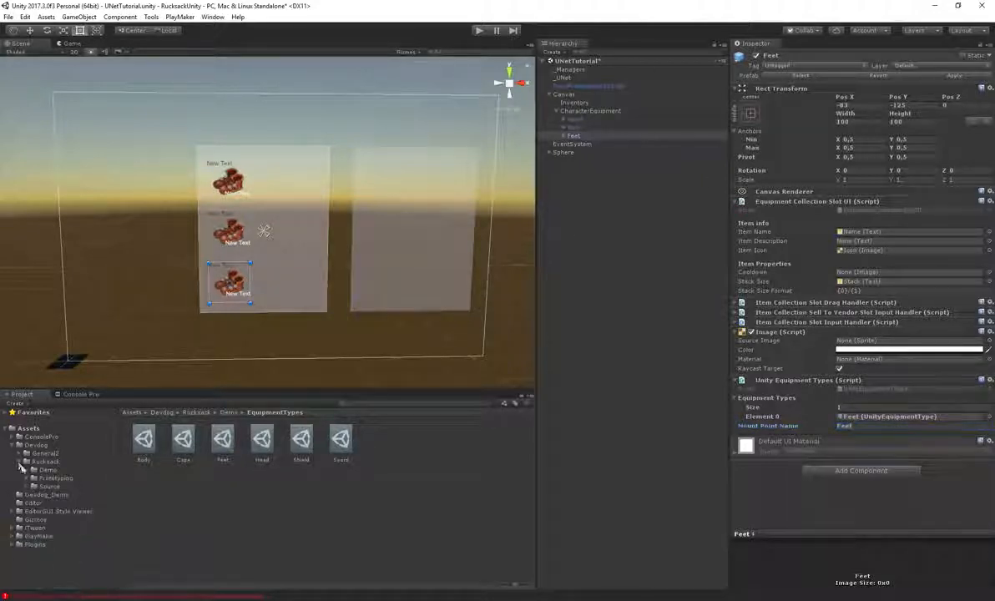
click(46, 470)
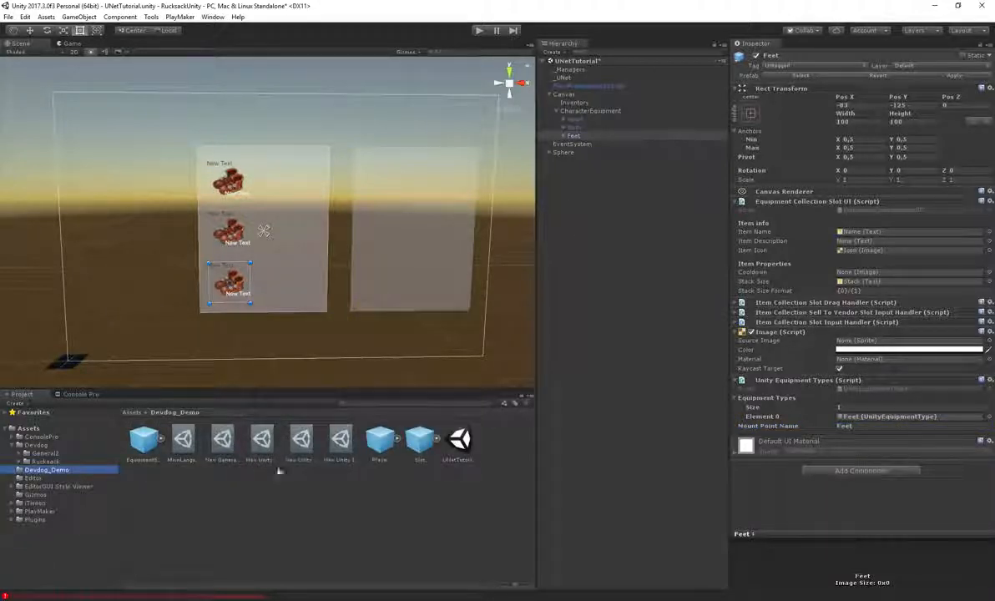
drag(562, 337, 594, 171)
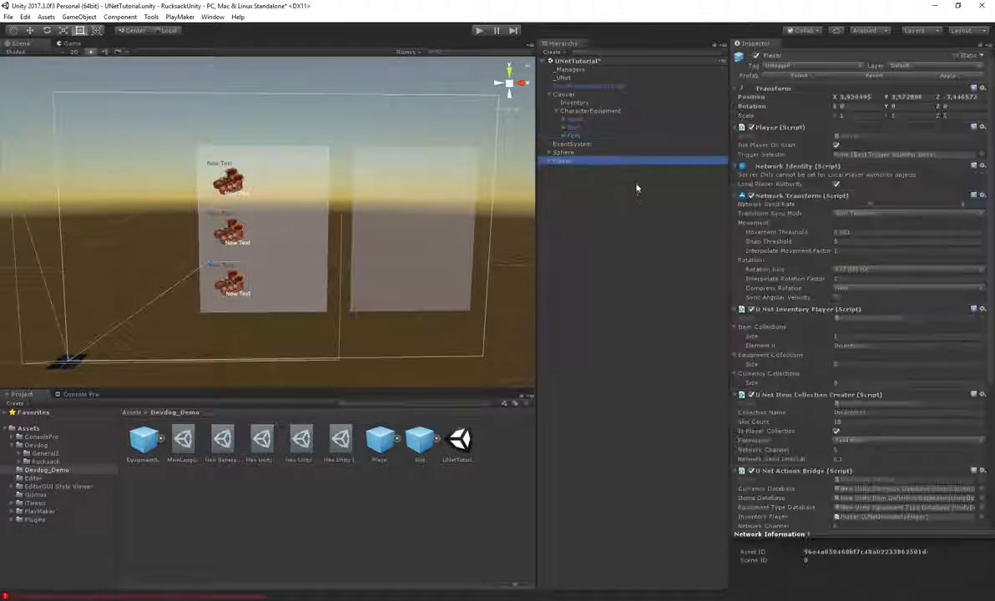
Step: Create an empty child object under Player and name it Head
right_click(573, 160)
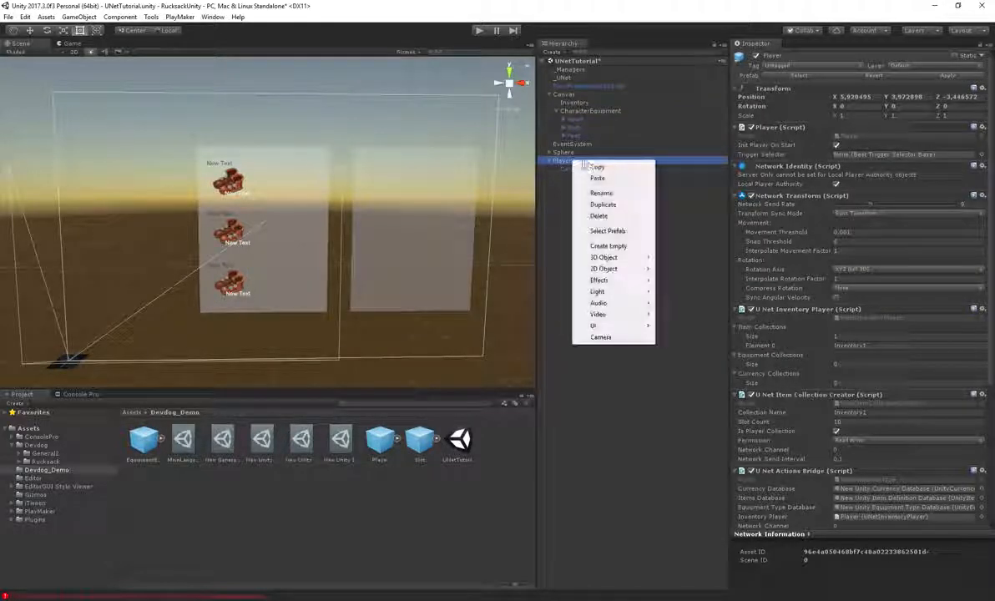
click(613, 247)
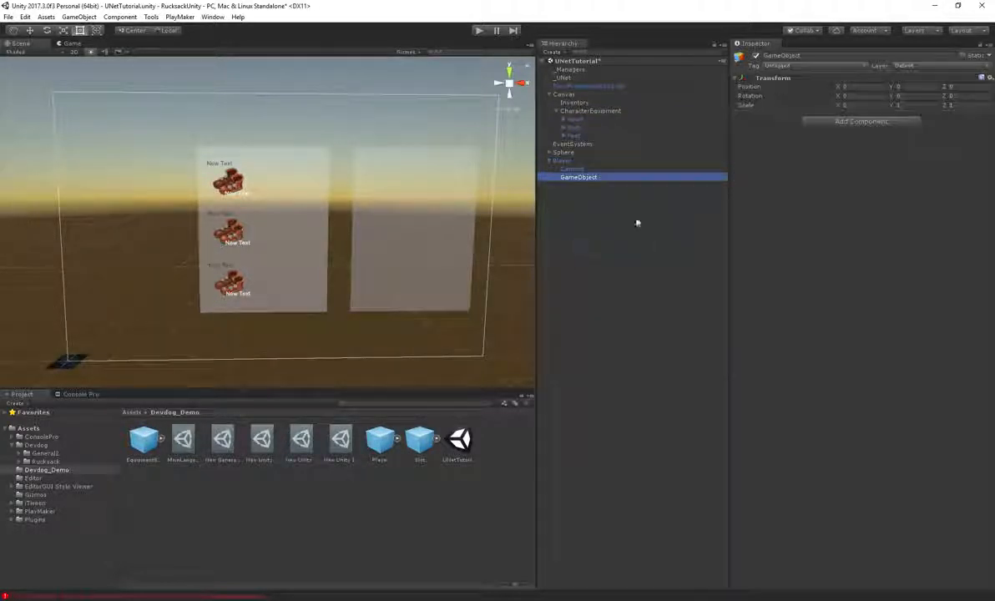
click(821, 56)
text(Held)
key(Return)
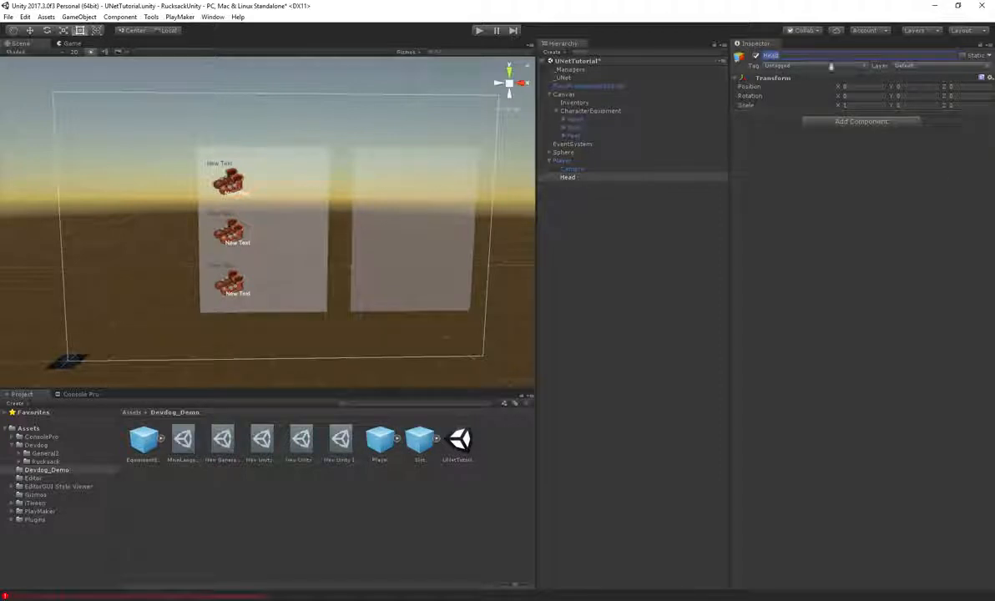
Step: Add a Static Mesh Mount Point component to Player's Head object
click(861, 122)
text(mount)
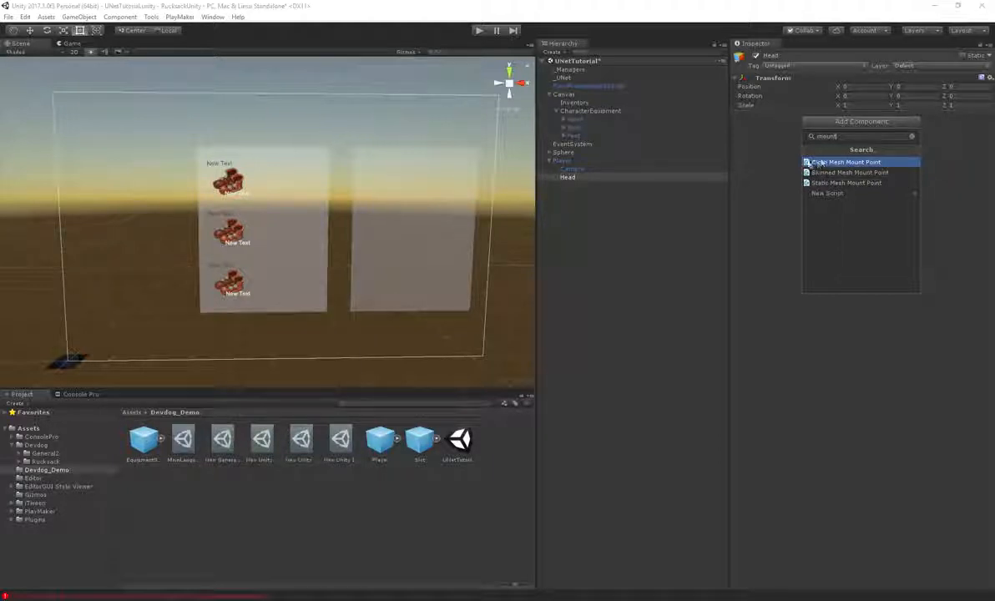
key(Down)
key(Down)
key(Return)
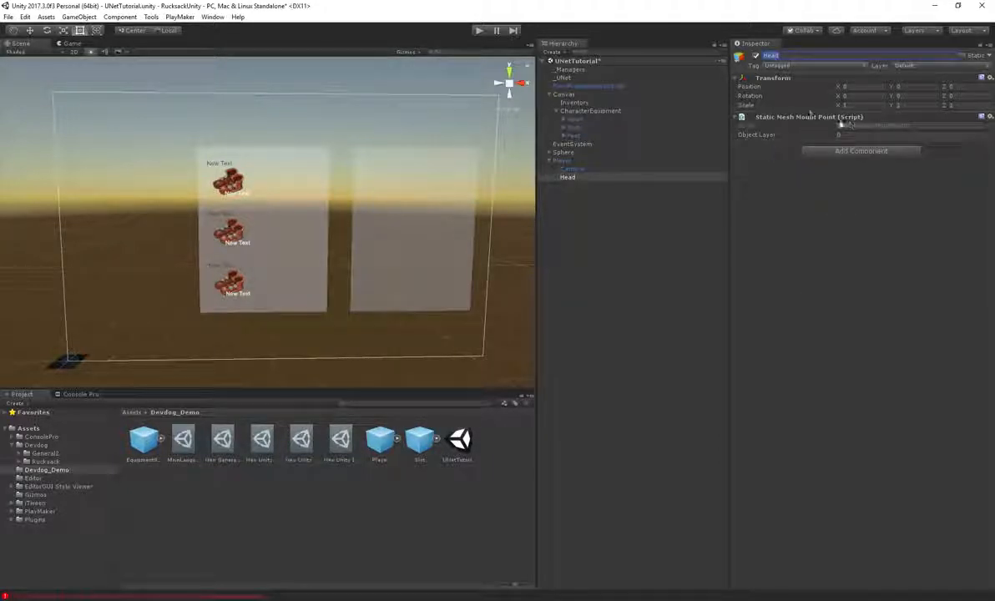
Step: Create an empty child of Player named MountPoints and move the Head mount point into it
right_click(567, 162)
click(609, 244)
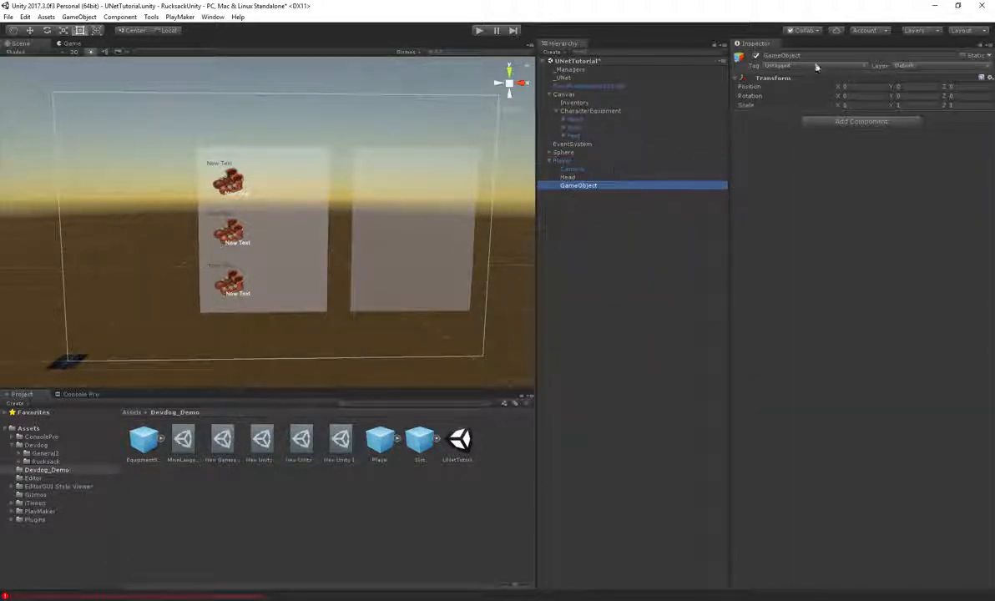
click(785, 55)
text(MountPoints)
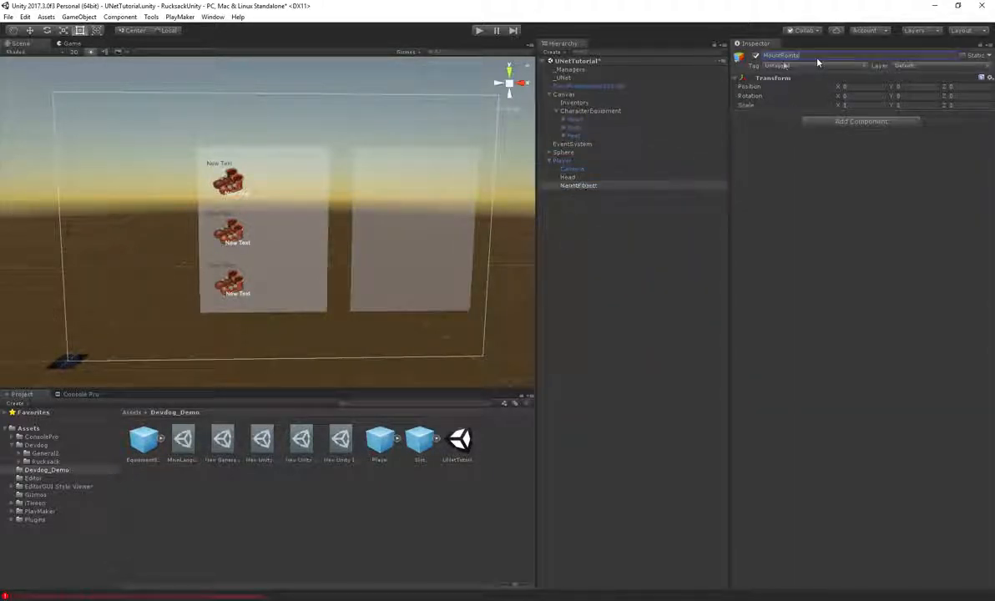
key(Return)
mouse_move(566, 178)
mouse_down()
mouse_move(573, 193)
mouse_move(576, 184)
mouse_up()
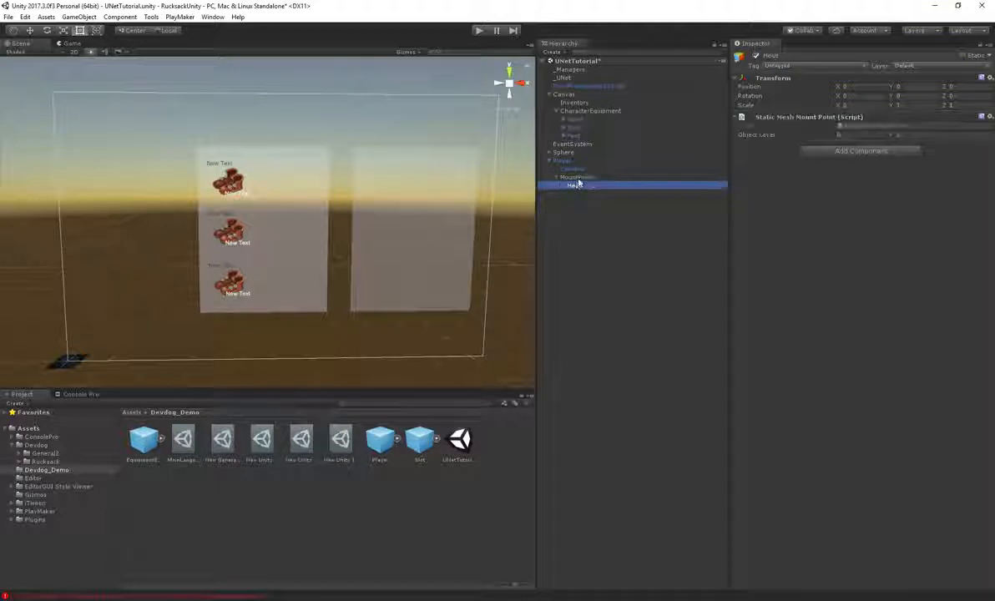
Step: Duplicate the Head mount point within MountPoints to make two more mount points named Body and Feet
key(ctrl+d)
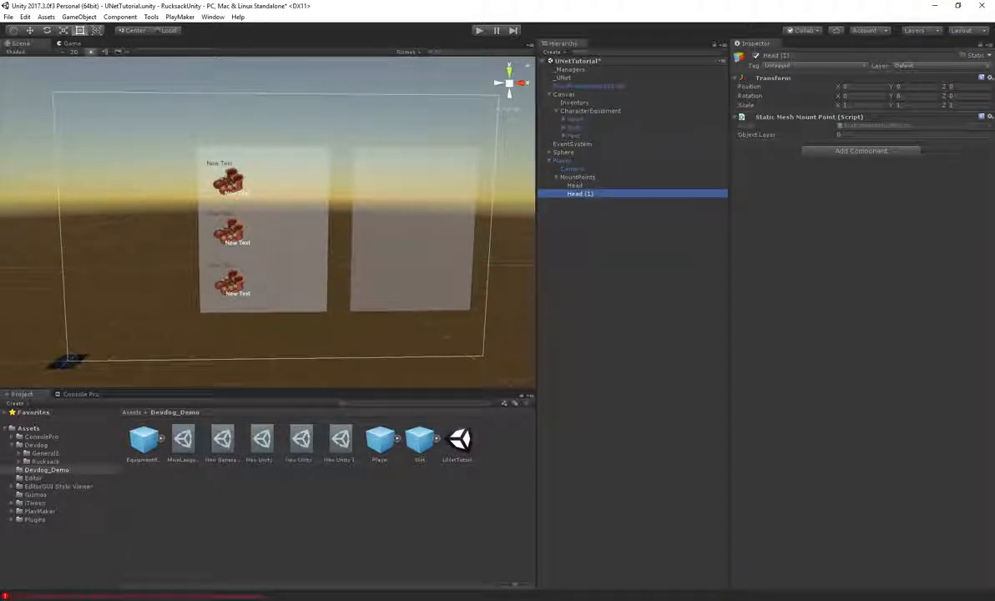
click(813, 56)
text(Body)
key(Return)
click(582, 194)
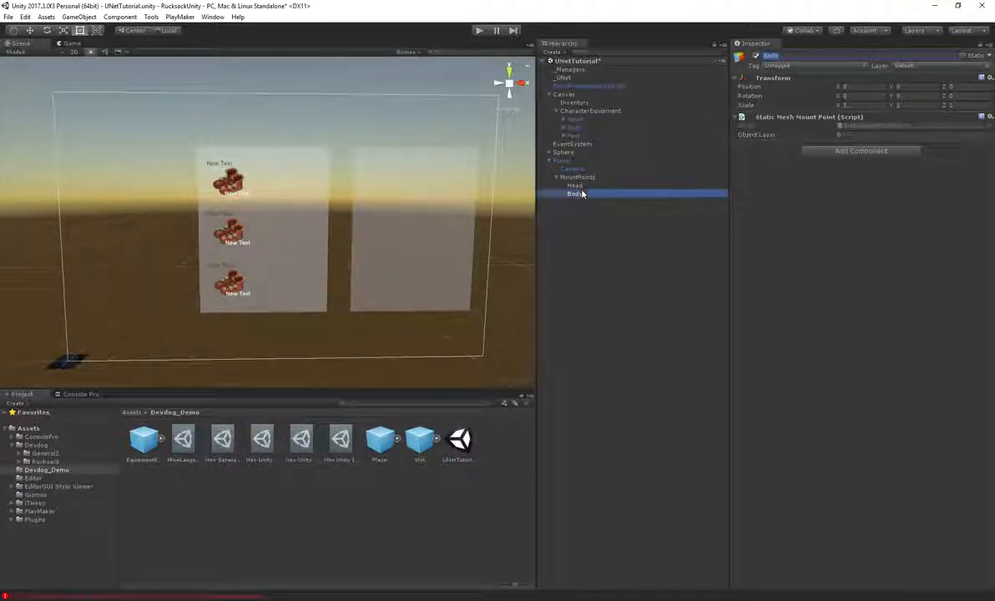
key(ctrl+d)
click(823, 54)
text(Feet)
key(Return)
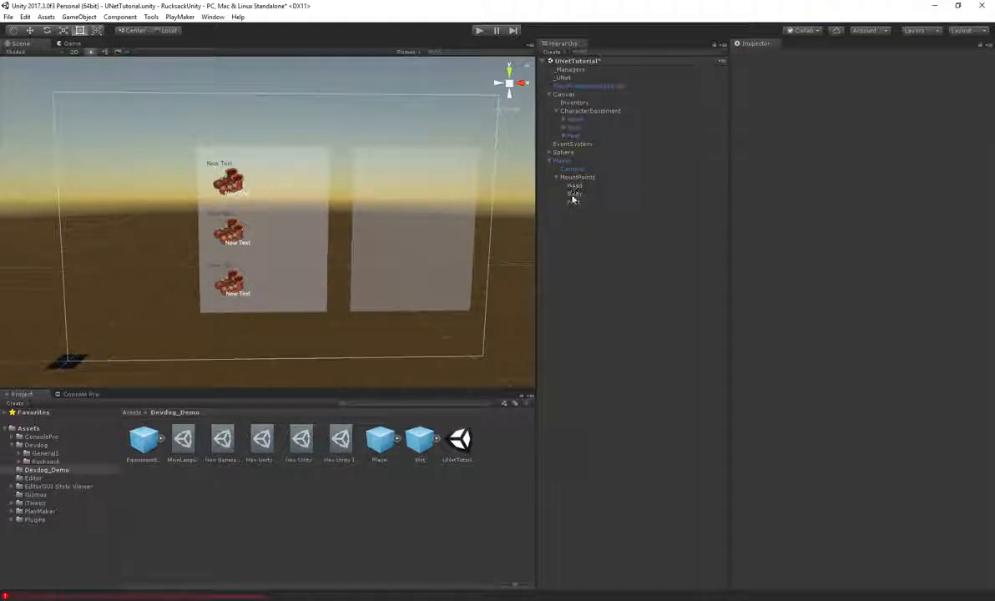
Step: Compare the Feet slot's mount point name with the MountPoints objects, and examine Player's detected mount points and equipment collection name
click(574, 136)
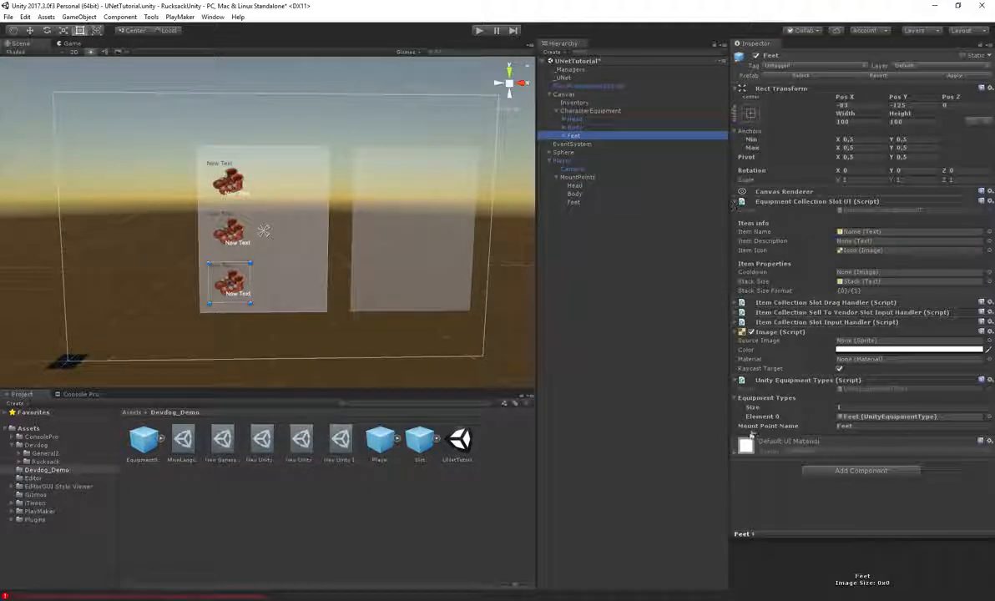
click(858, 425)
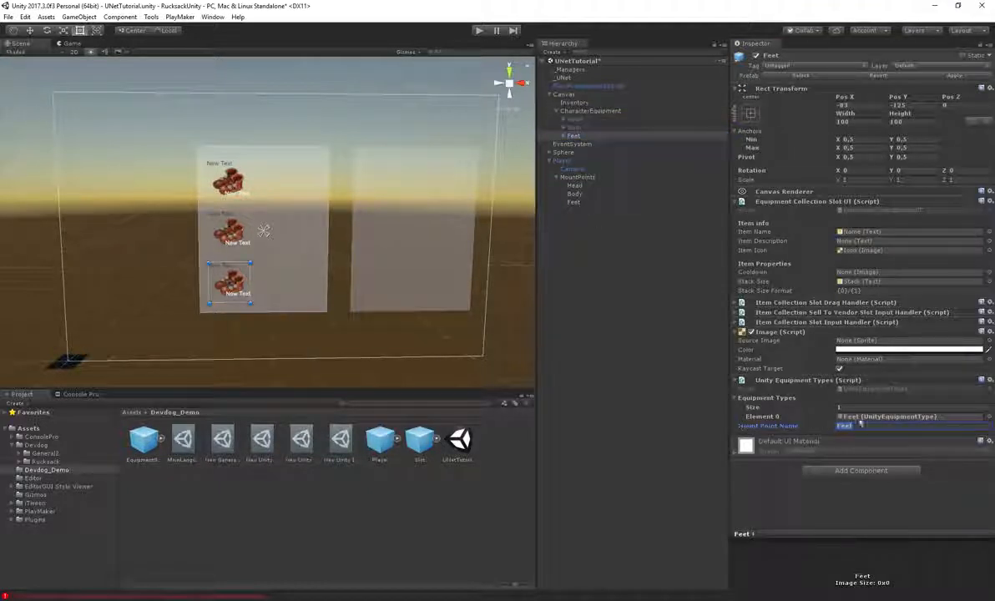
click(574, 202)
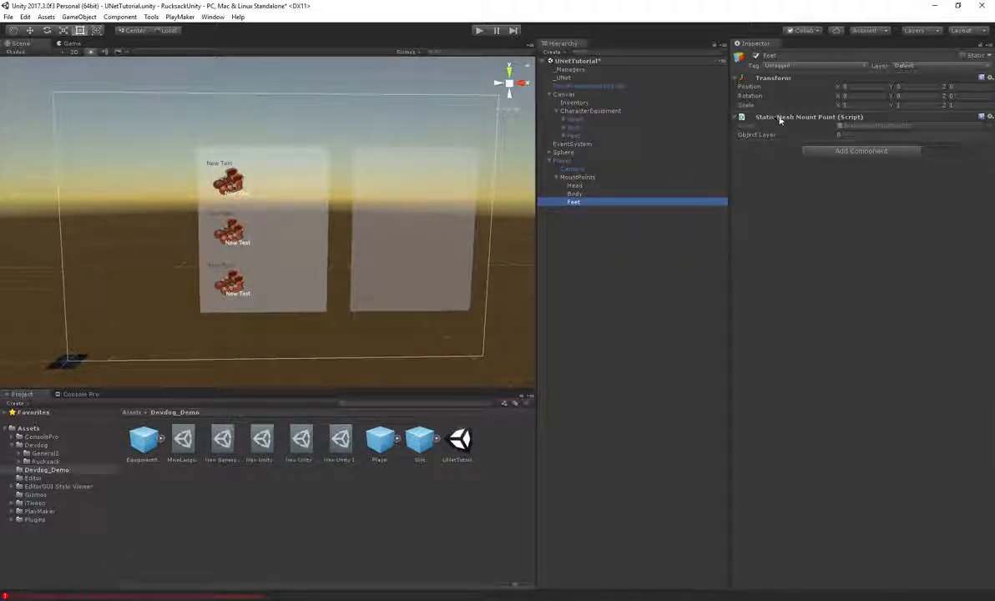
click(576, 194)
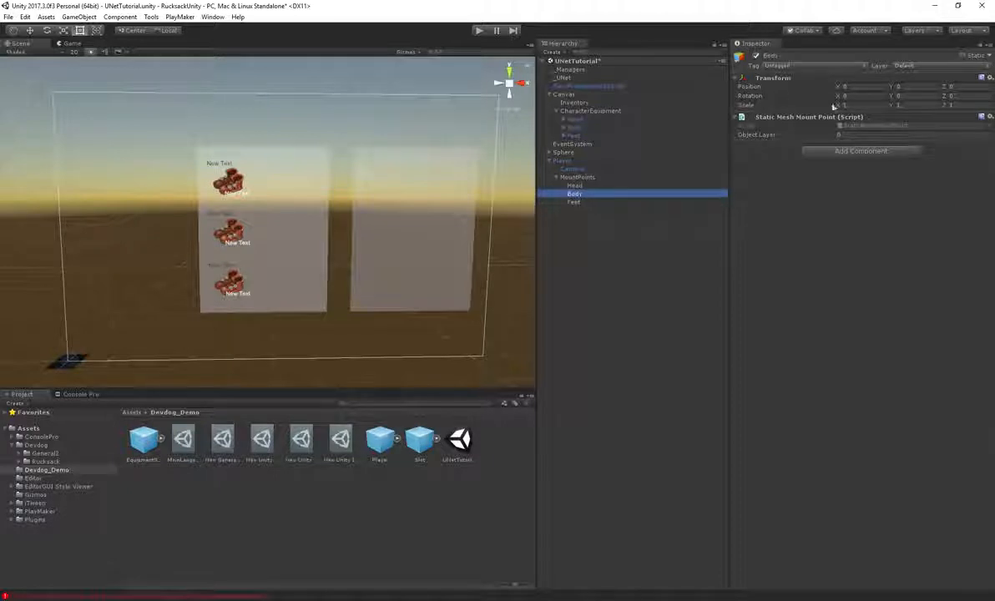
click(564, 160)
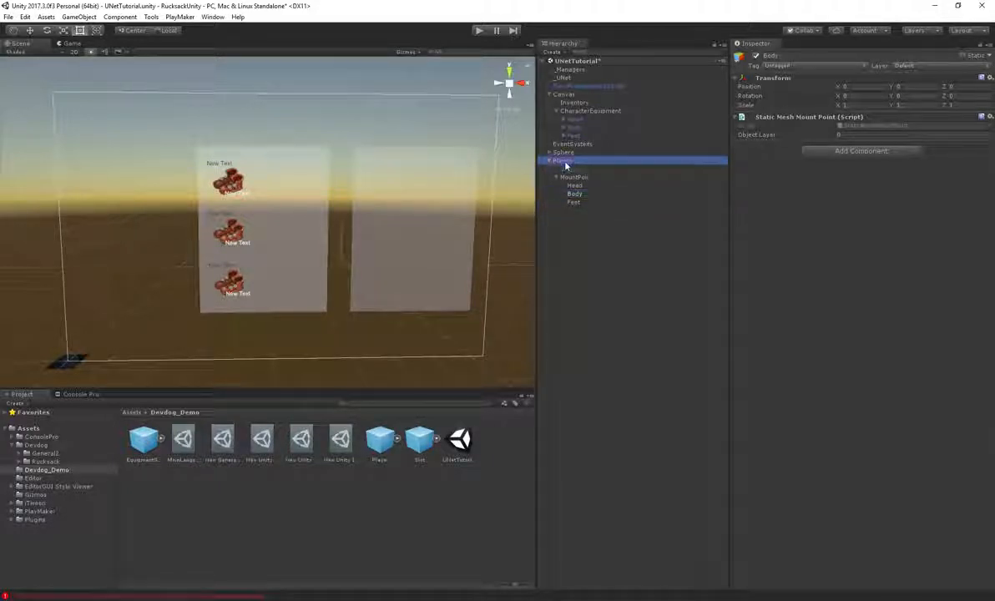
scroll(844, 324, down, 10)
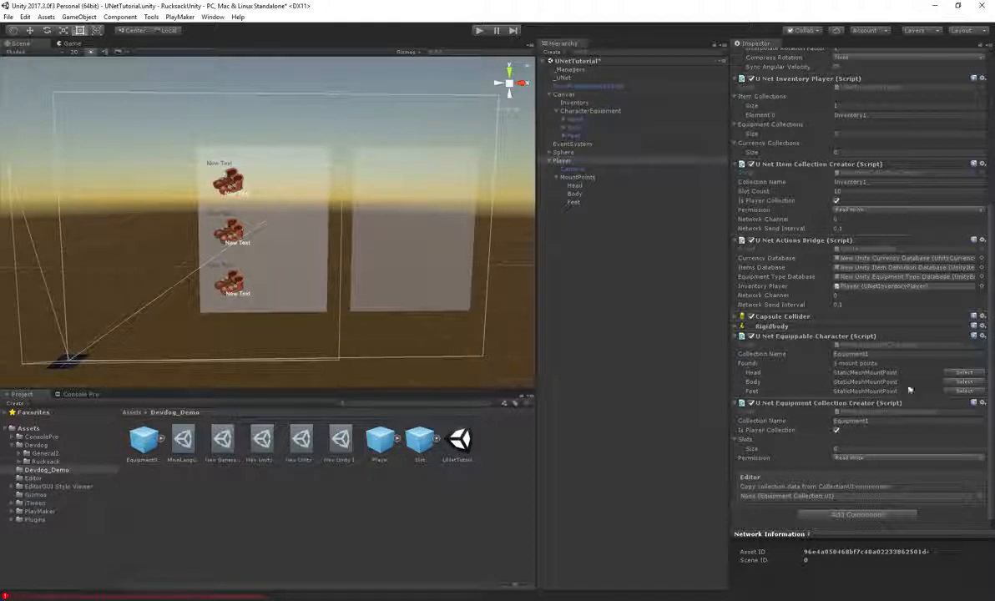
click(868, 421)
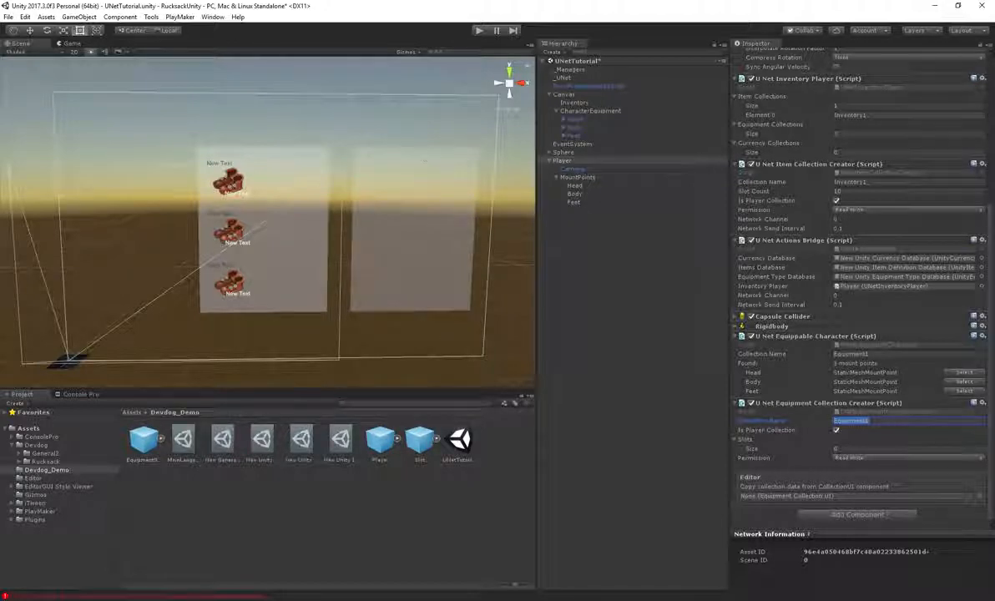
click(606, 160)
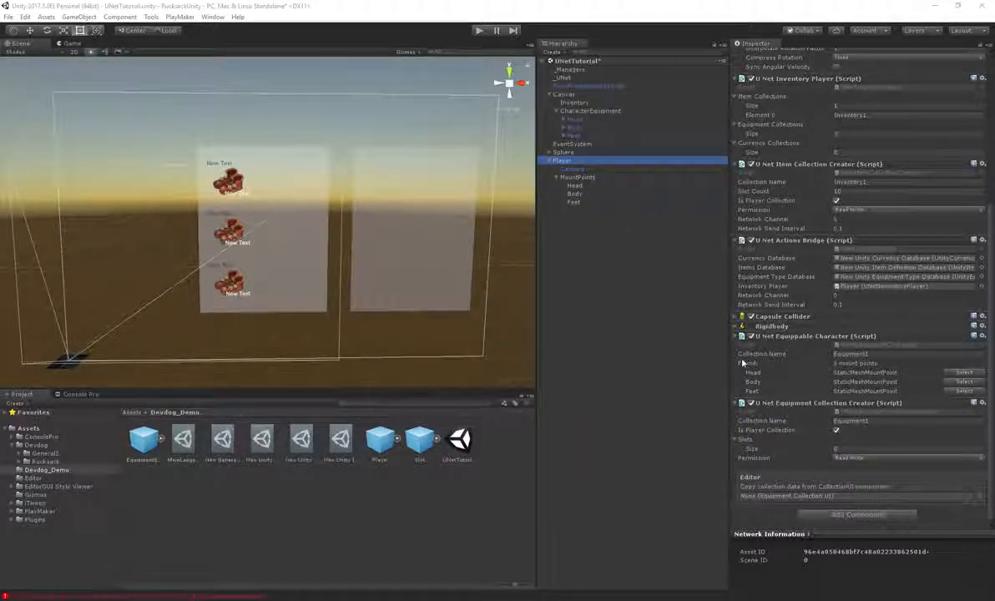
click(690, 333)
Step: Assign CharacterEquipment as the source for copying collection data in Player's U Net Equipment Collection Creator
click(566, 160)
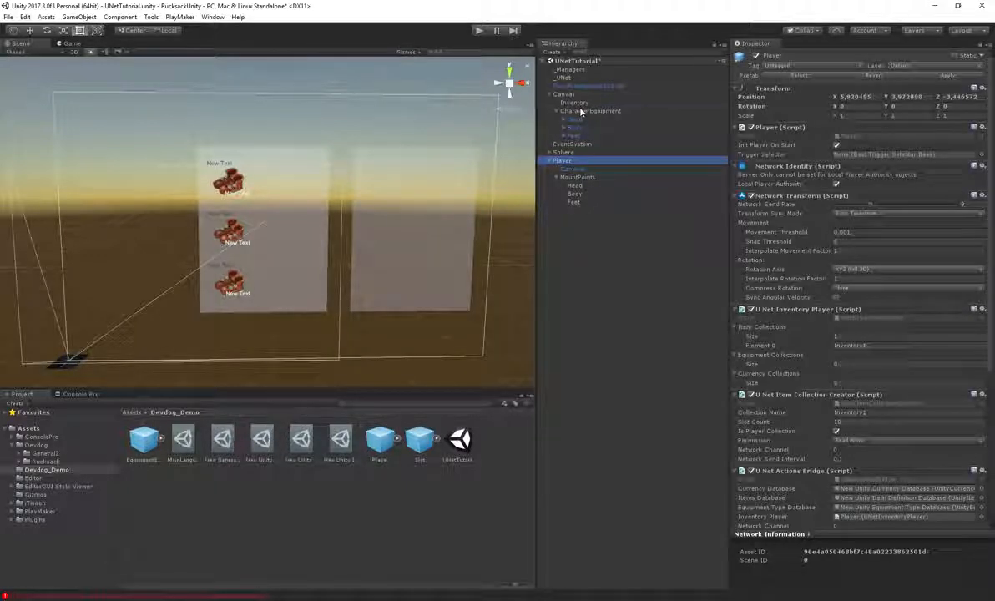
scroll(814, 501, down, 3)
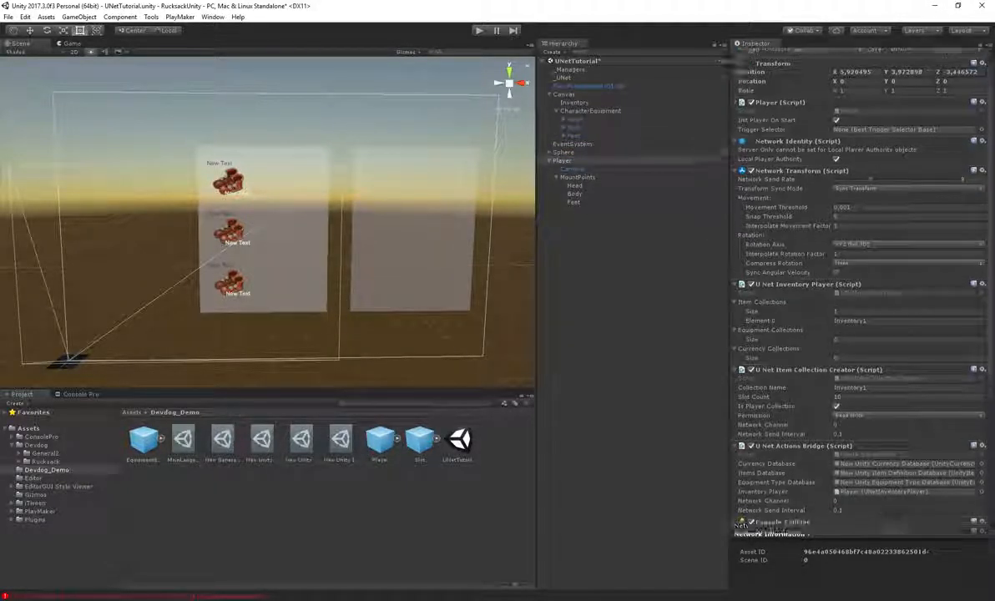
scroll(801, 498, down, 6)
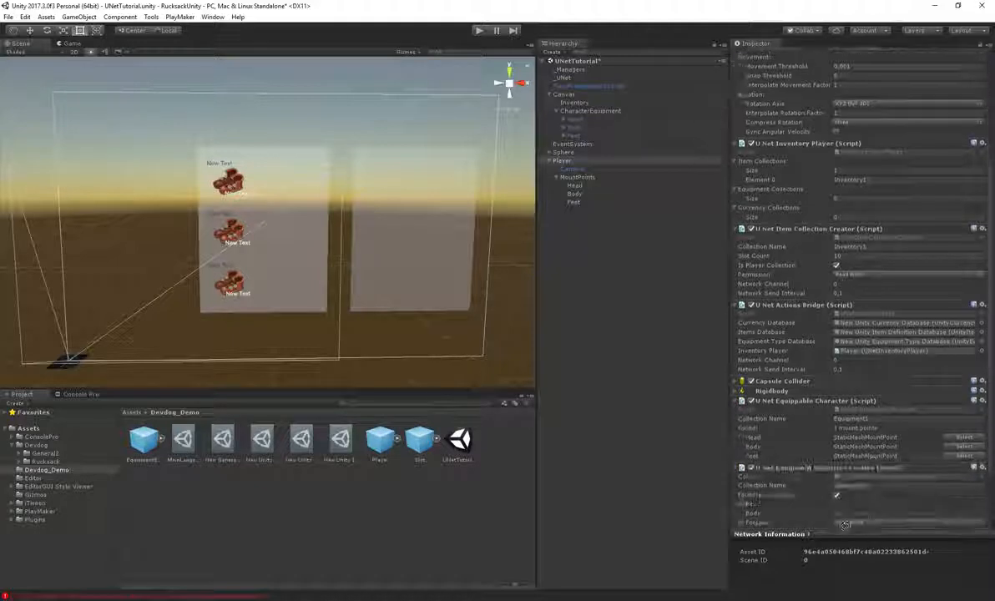
drag(804, 496, 805, 497)
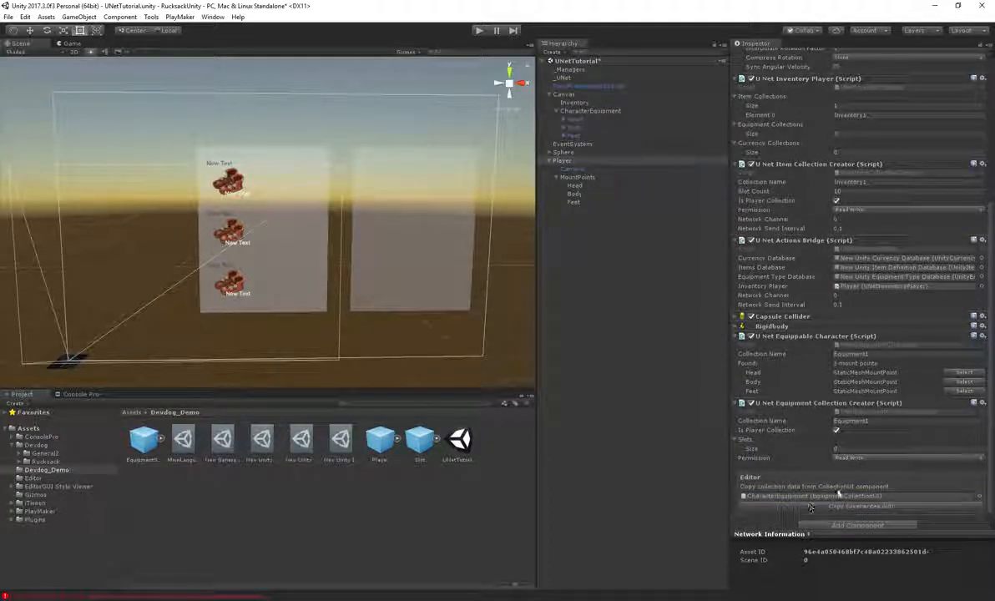
Step: Configure CharacterEquipment's Equipment Collection UI with the EquipmentSlot prefab, CharacterEquipment as UI container and the collection name Equipment1
click(587, 111)
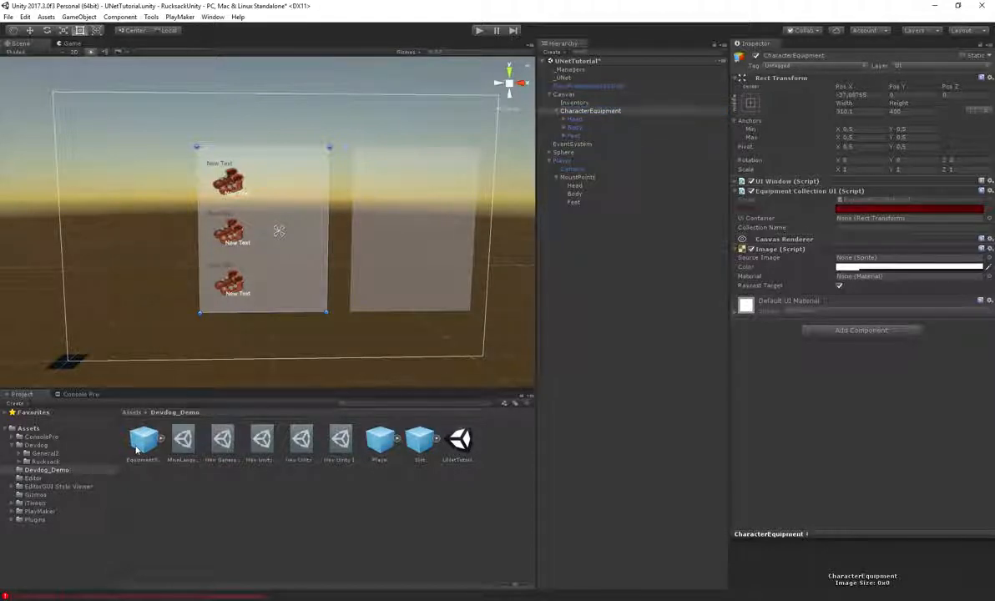
drag(138, 450, 860, 208)
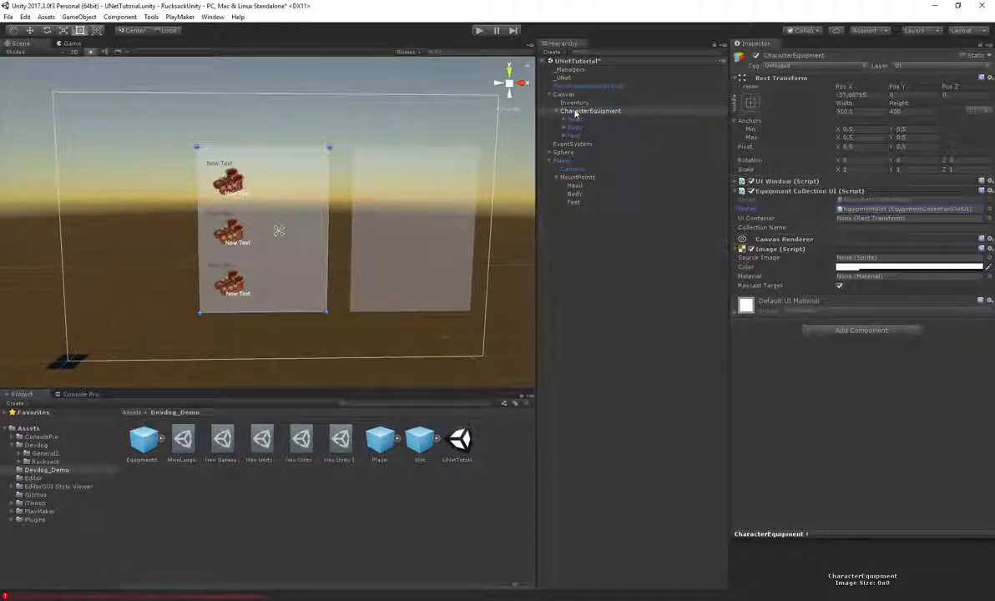
drag(573, 113, 865, 220)
click(855, 227)
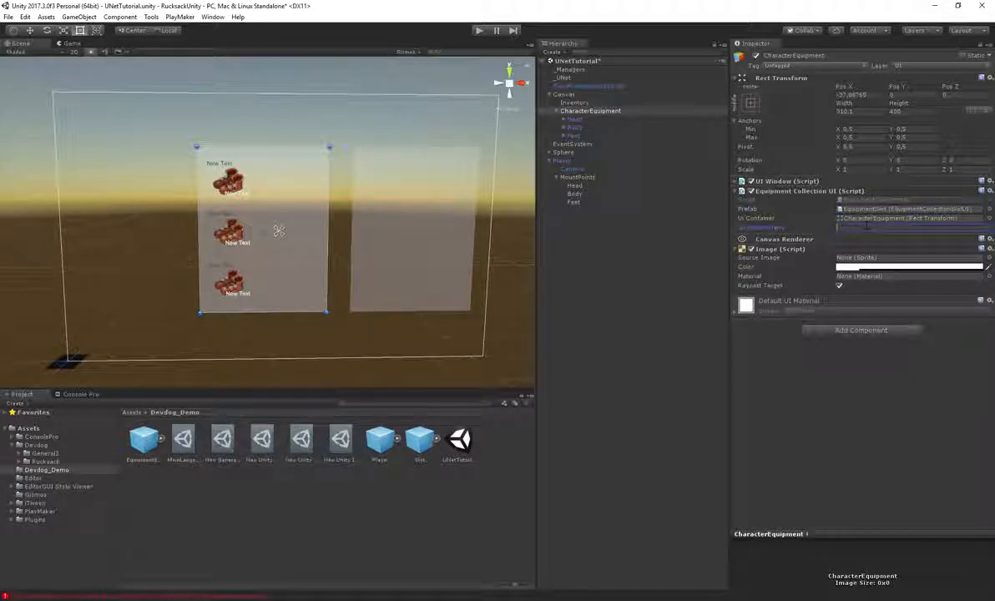
text(Equipment)
key(Return)
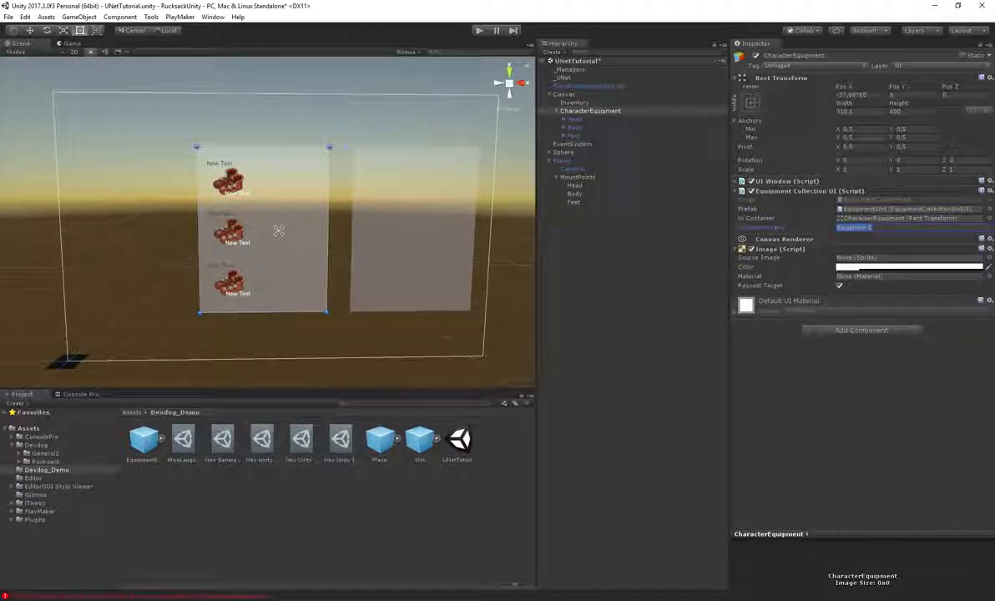
Step: Compare Player's equipment collection name with the collection name in CharacterEquipment's Equipment Collection UI
click(571, 161)
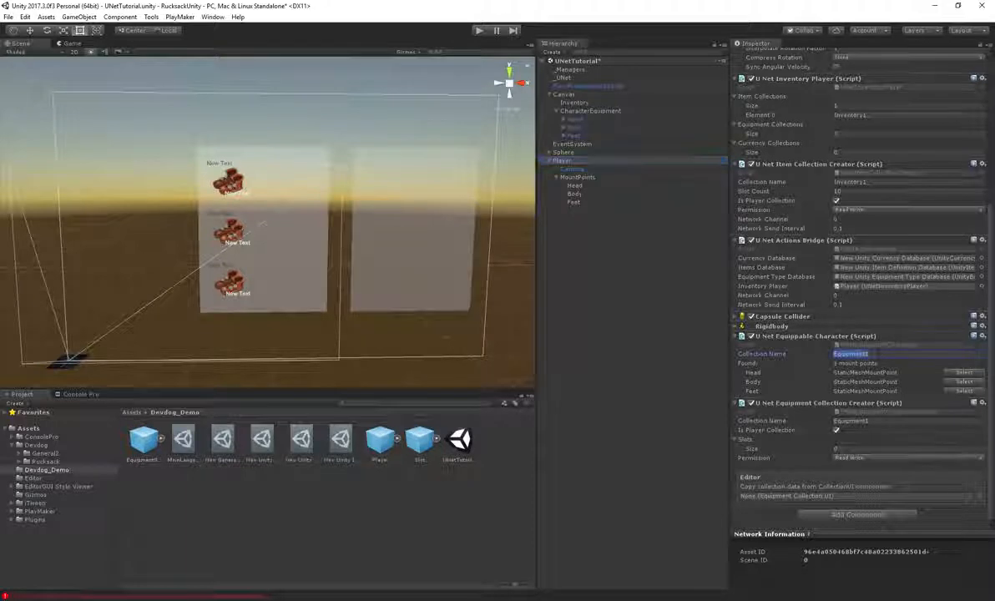
click(590, 110)
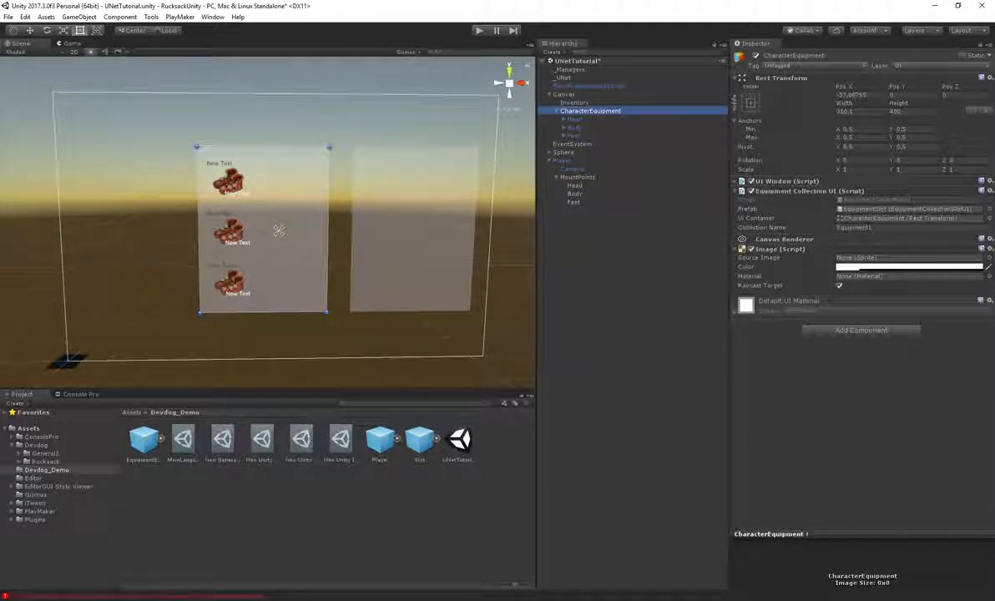
click(853, 227)
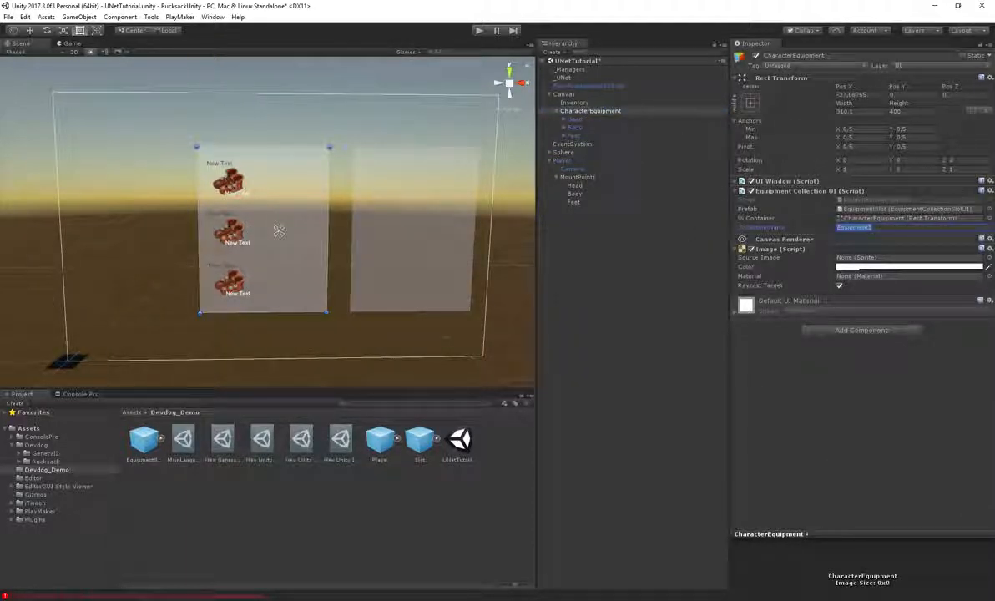
Step: Copy the slot data from CharacterEquipment into Player's U Net Equipment Collection Creator, overwriting the old data
click(565, 154)
click(568, 161)
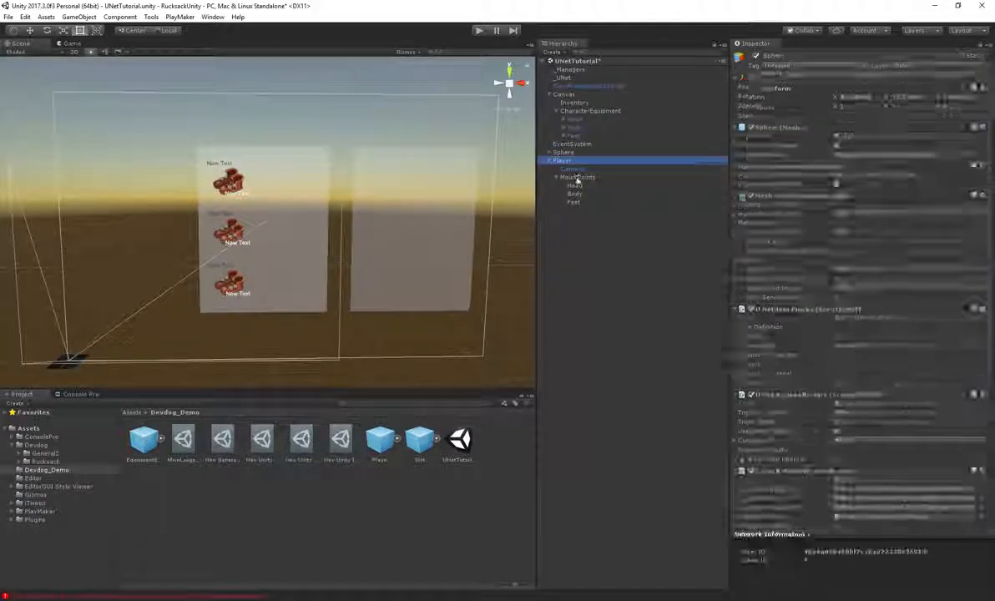
scroll(867, 375, down, 5)
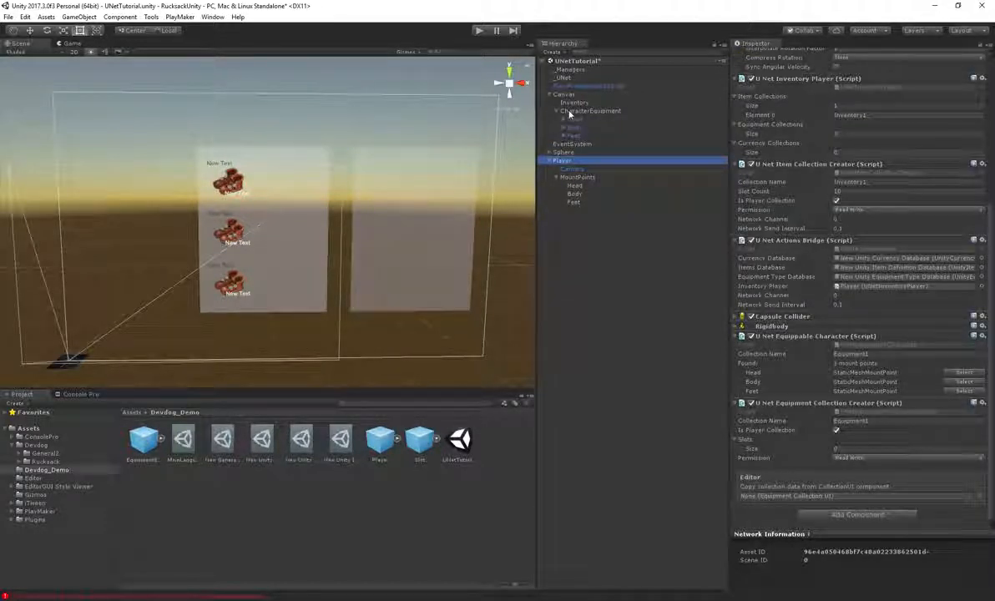
drag(569, 115, 822, 482)
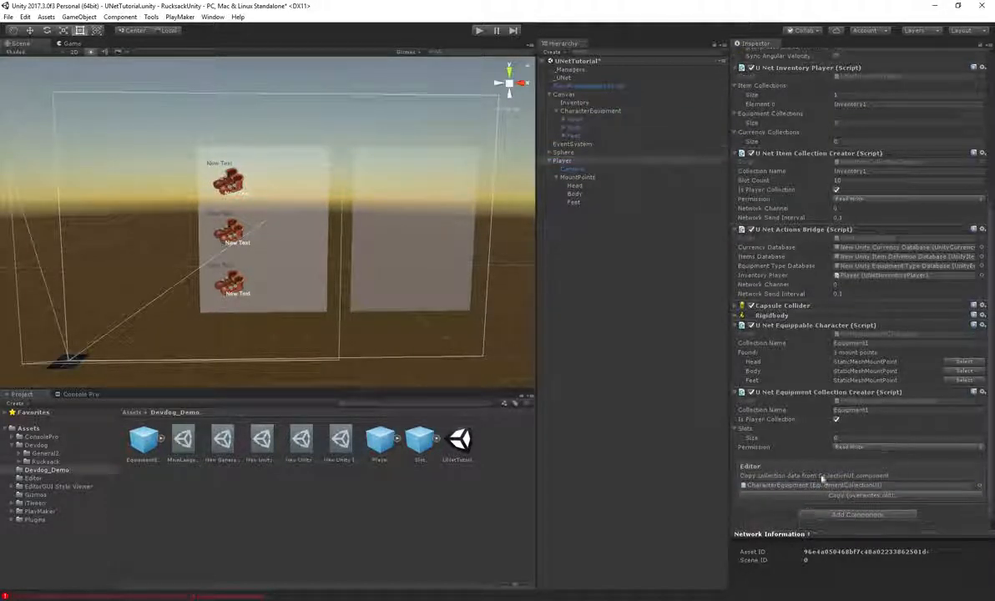
click(847, 495)
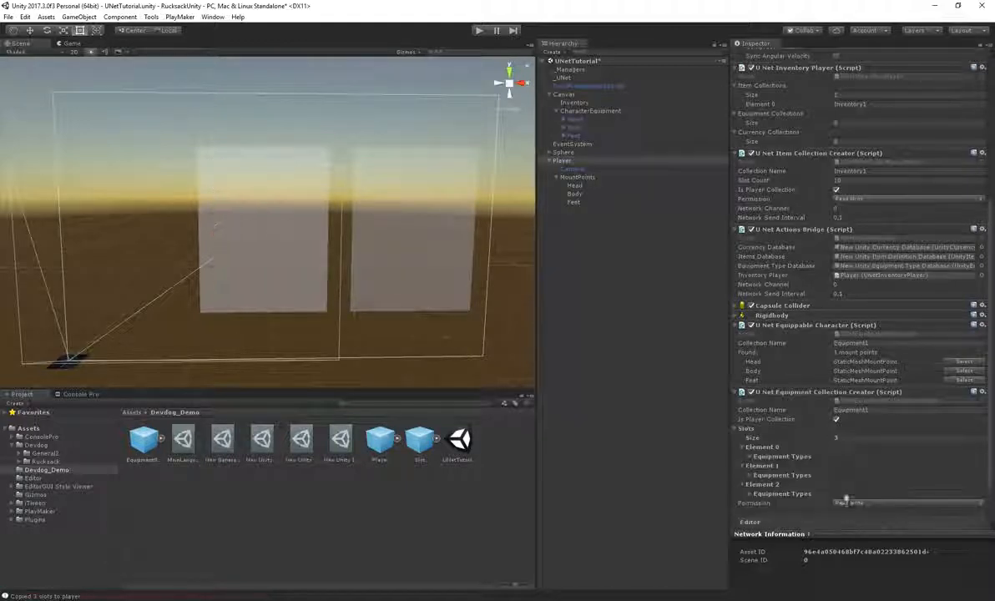
Step: Examine the equipment types of the slots copied into Player's U Net Equipment Collection Creator
scroll(780, 417, down, 2)
click(750, 401)
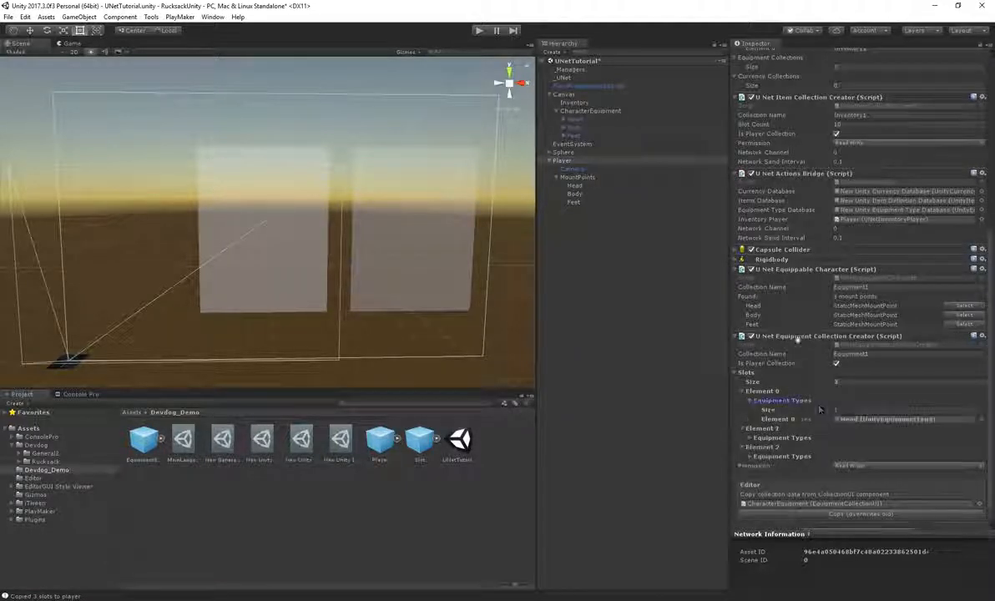
click(749, 457)
click(750, 457)
click(749, 401)
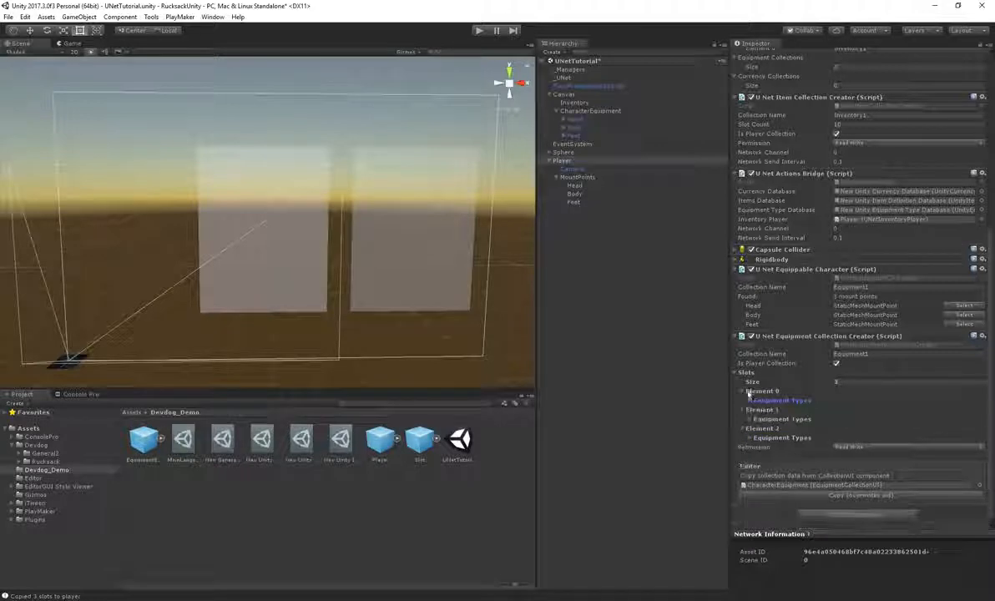
click(743, 392)
click(743, 410)
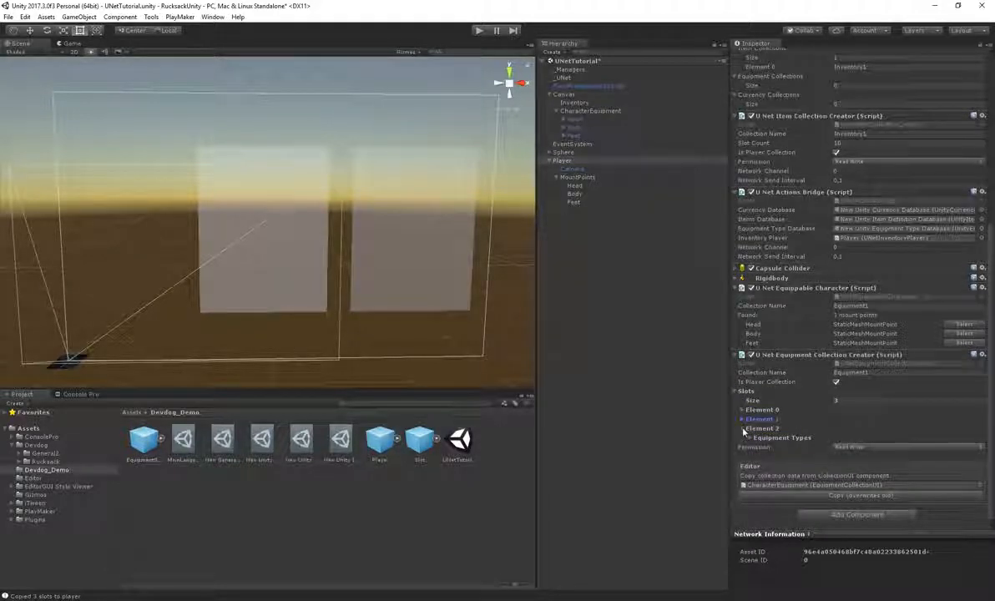
click(743, 428)
click(737, 400)
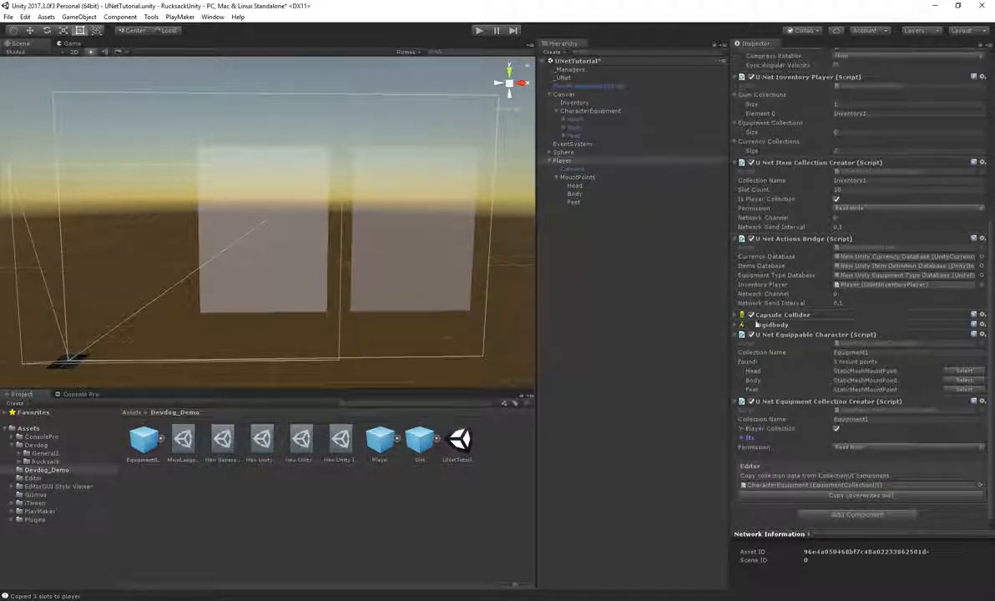
Step: Review the equipment type and mount point name of CharacterEquipment's Head, Body and Feet slots
click(587, 112)
click(577, 120)
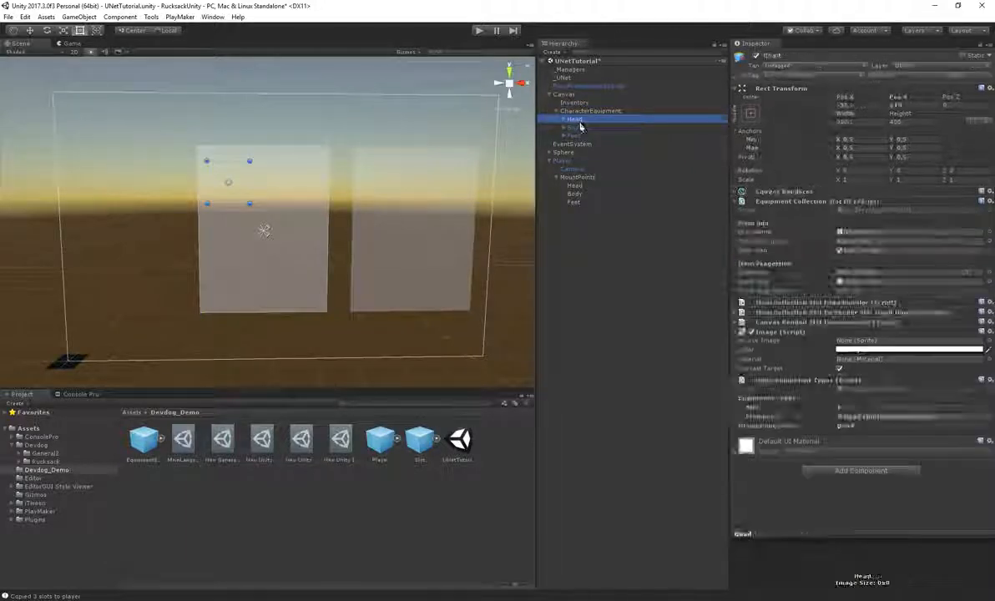
click(575, 127)
click(573, 135)
click(572, 120)
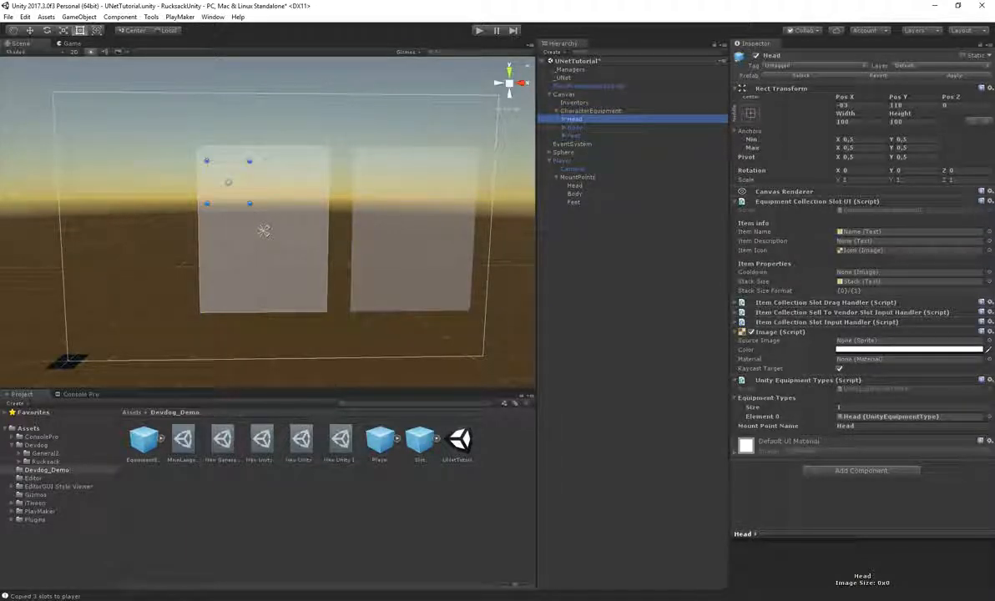
click(575, 128)
click(573, 135)
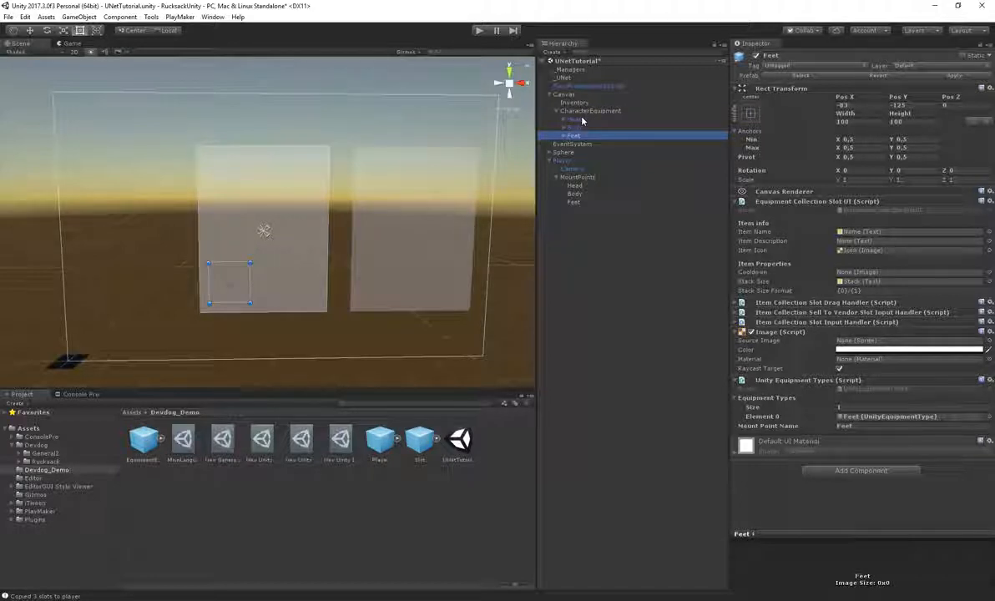
Step: Apply Player's equipment and mount point setup to its prefab and delete the Player instance from the scene
click(561, 161)
scroll(888, 417, down, 2)
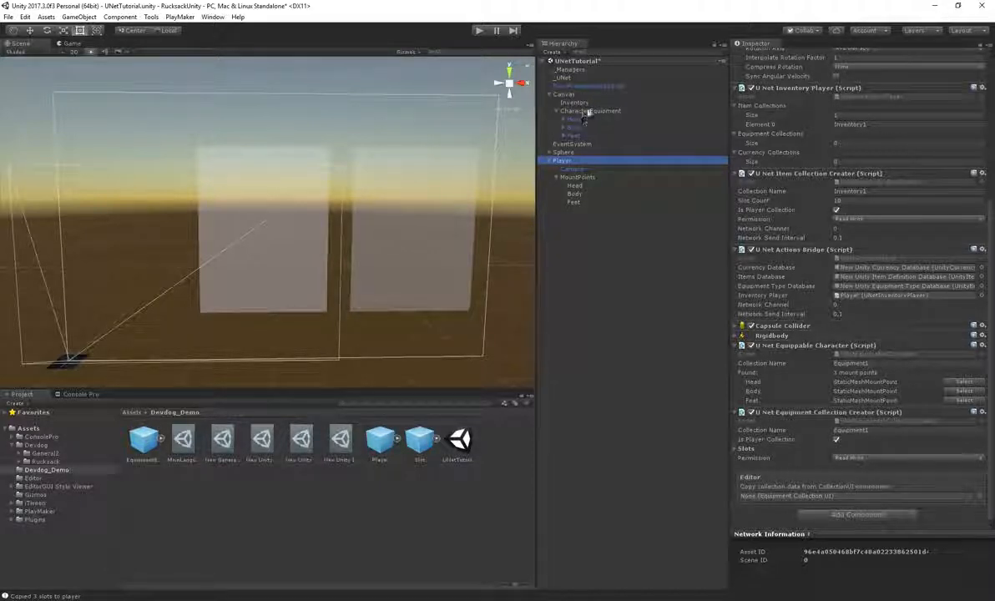
scroll(890, 222, up, 7)
scroll(887, 242, down, 7)
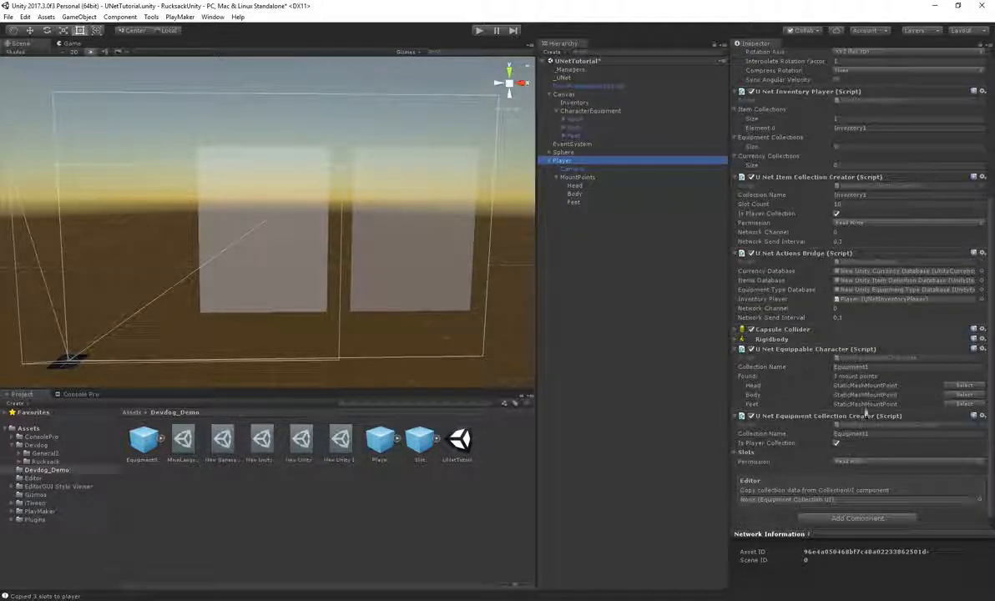
click(736, 453)
click(736, 453)
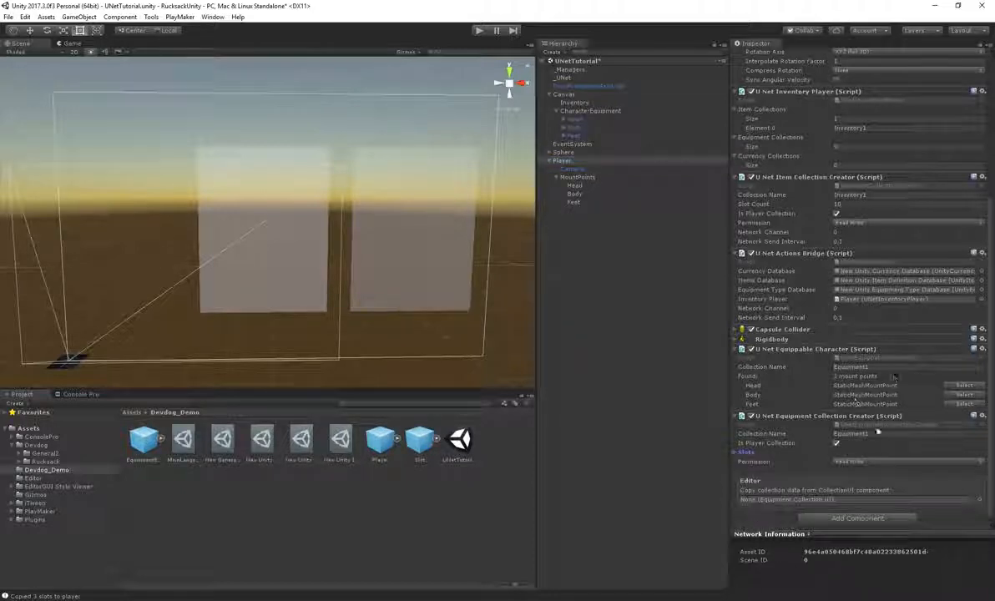
scroll(892, 430, up, 3)
scroll(893, 429, up, 10)
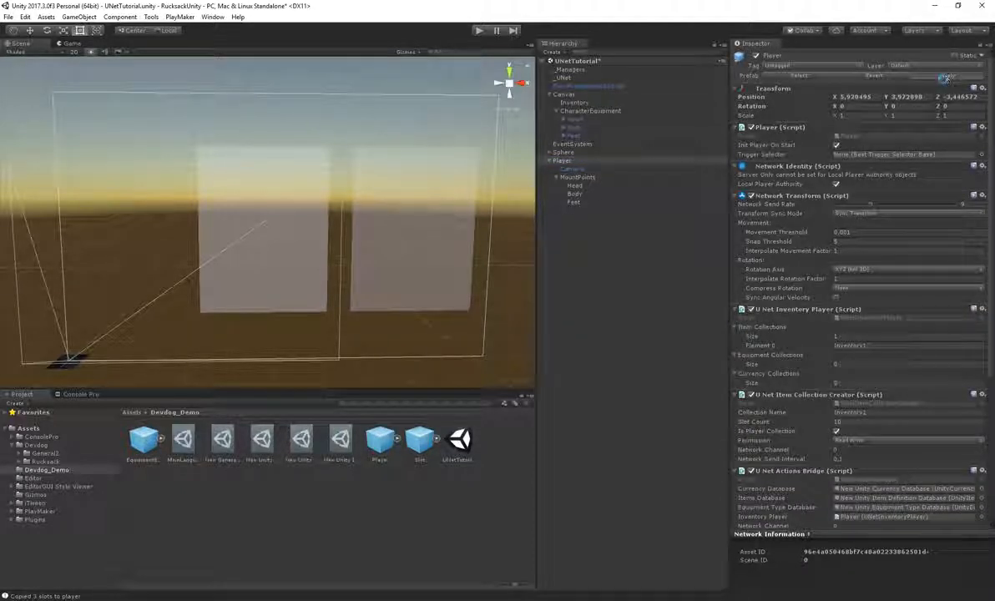
click(565, 160)
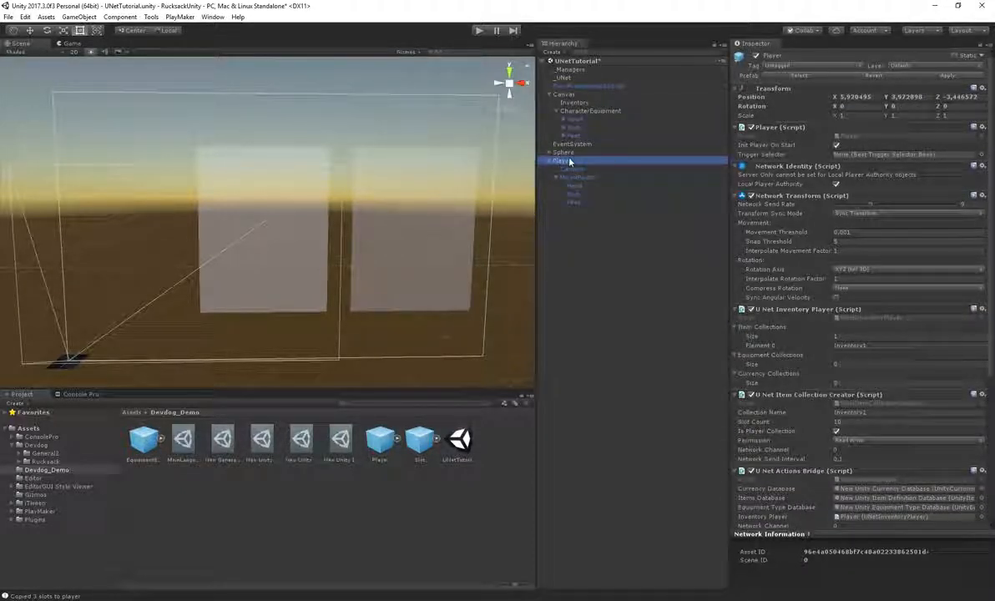
key(Delete)
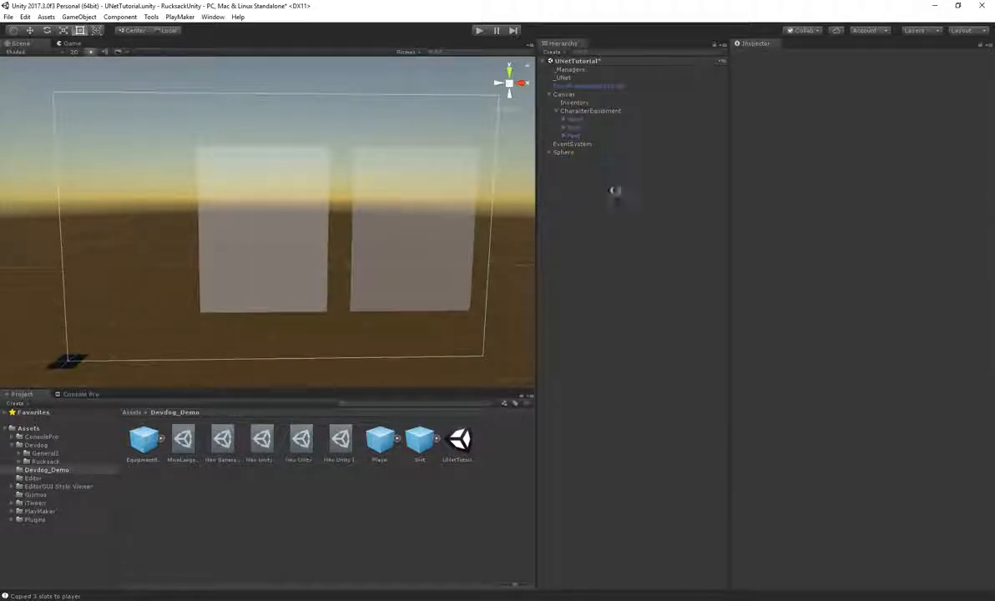
Step: Create a new item of type UnityEquippableItemDefinition in the Rucksack item database
click(151, 16)
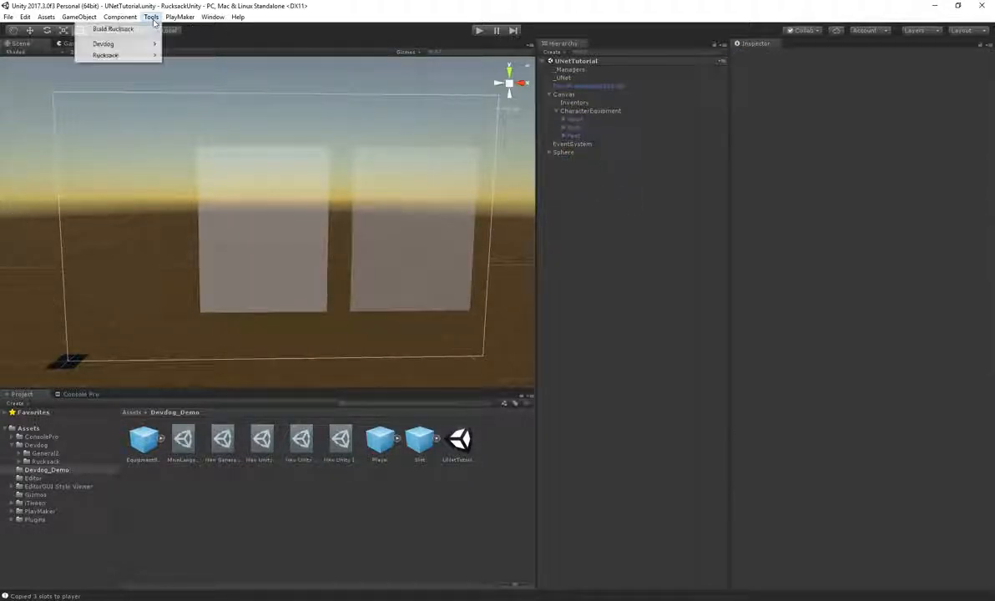
mouse_move(139, 51)
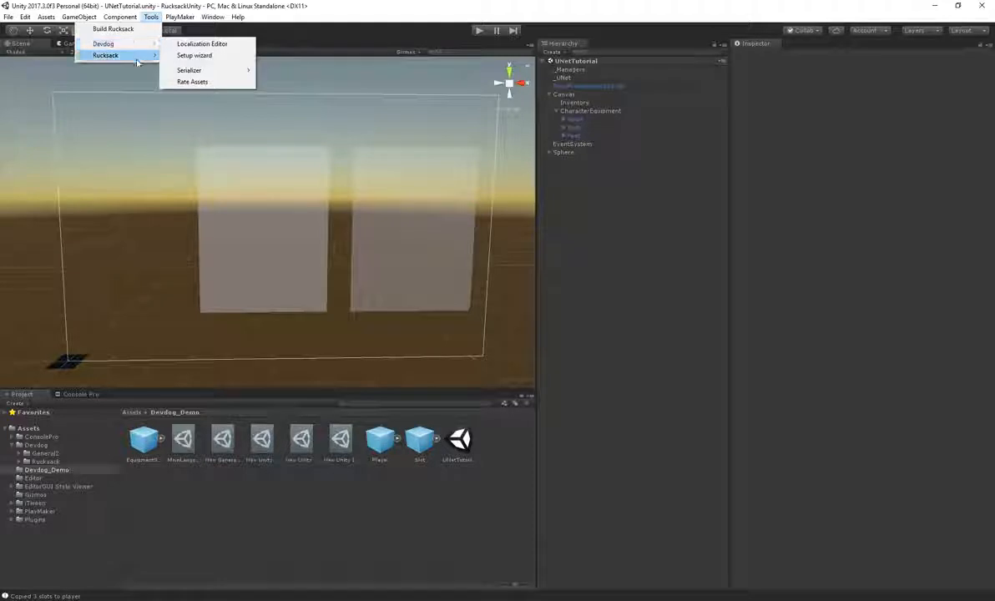
click(201, 55)
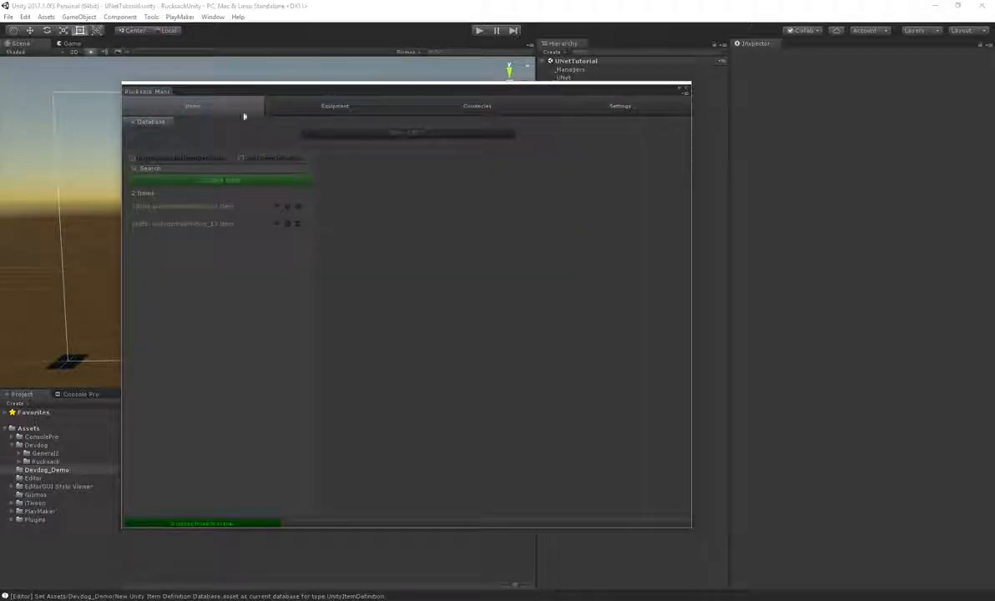
click(214, 163)
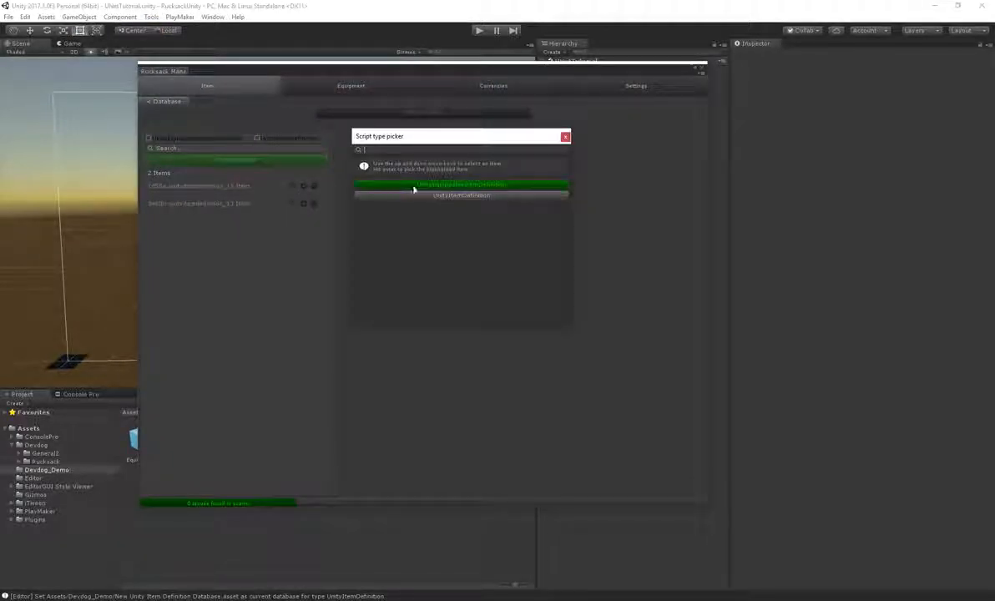
click(479, 186)
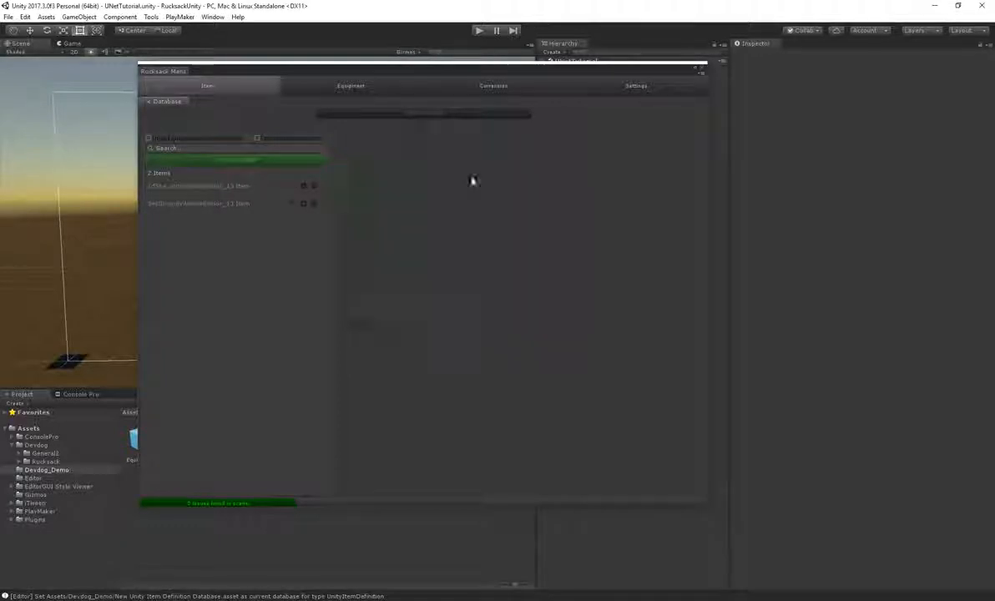
Step: Name the new equippable item Sword and give it the description "Simple sword"
click(464, 183)
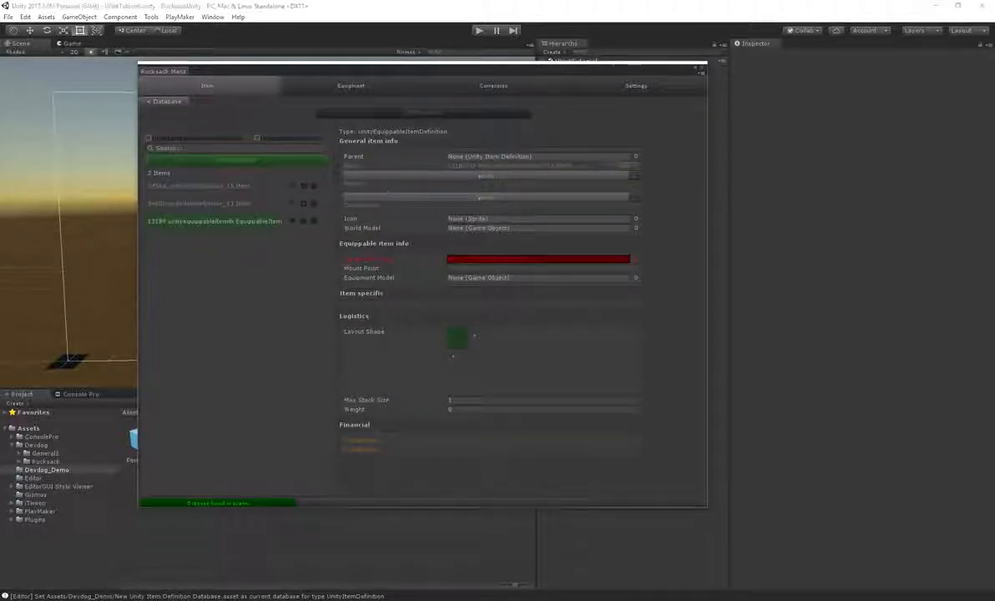
text(Sword)
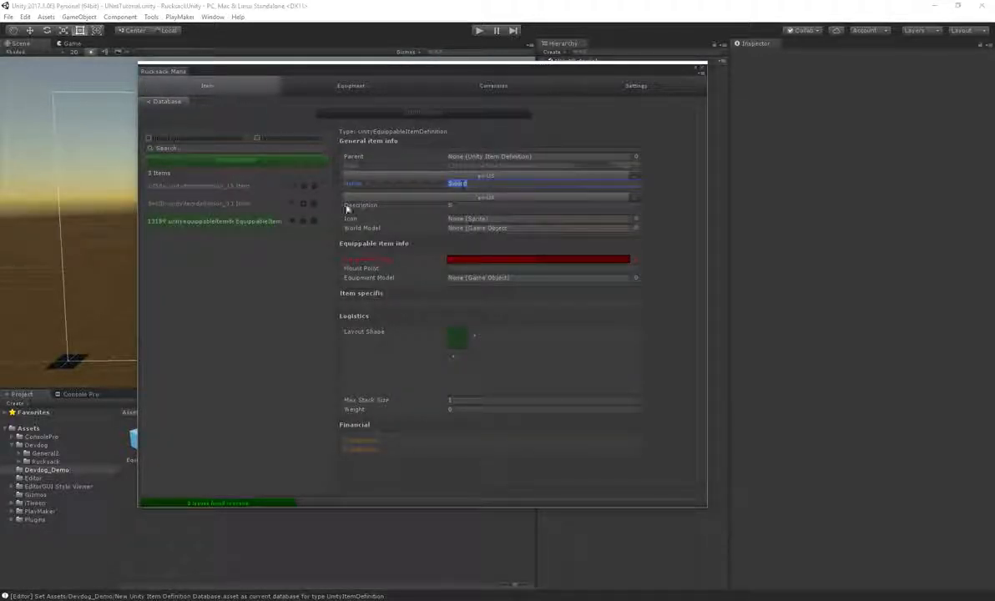
click(468, 204)
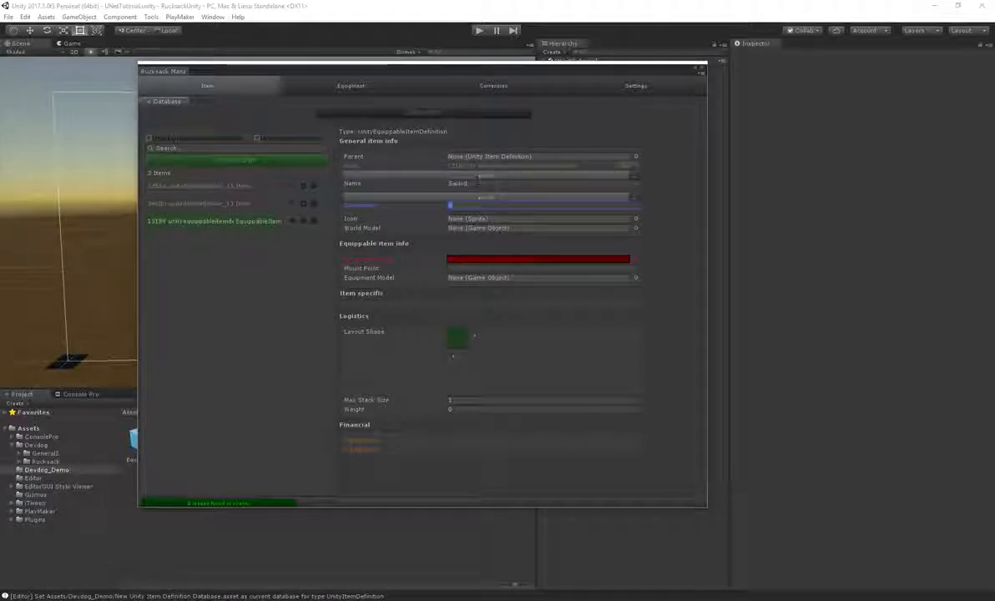
text(Simple sword)
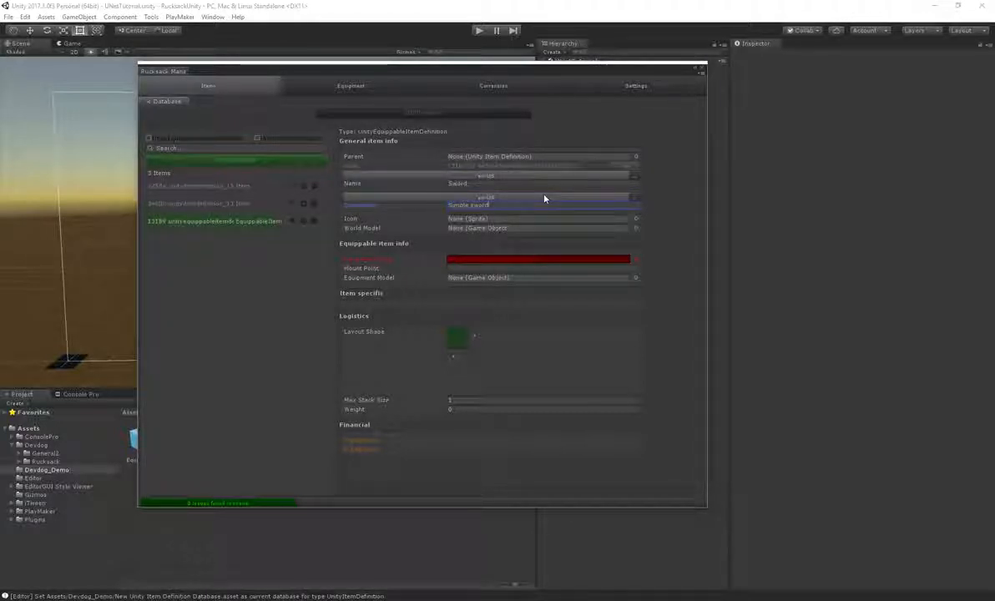
key(Return)
Step: Assign the sword sprite as the item's icon and the Sword object as its world model
click(635, 218)
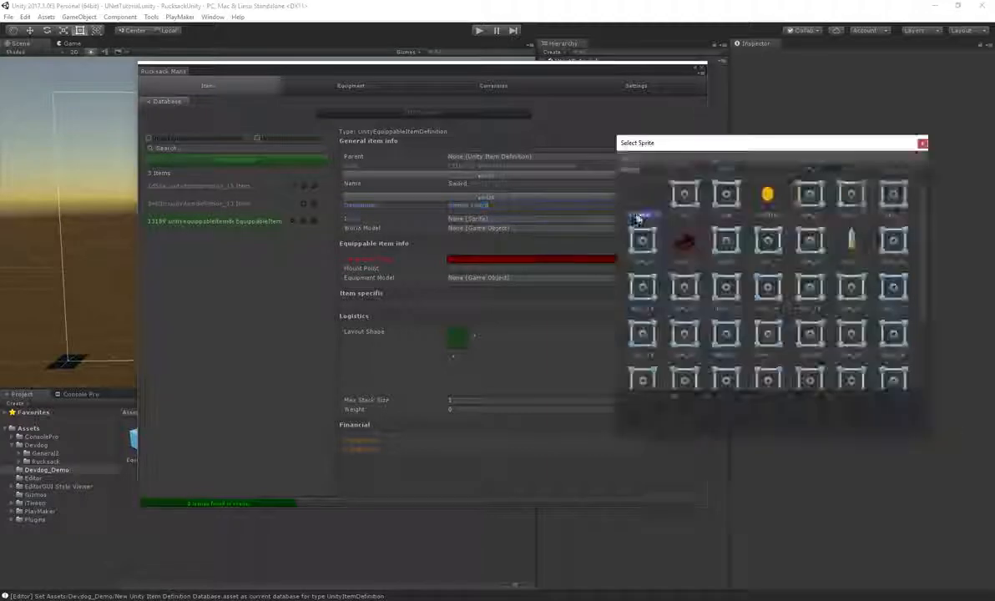
scroll(777, 200, down, 1)
double_click(777, 201)
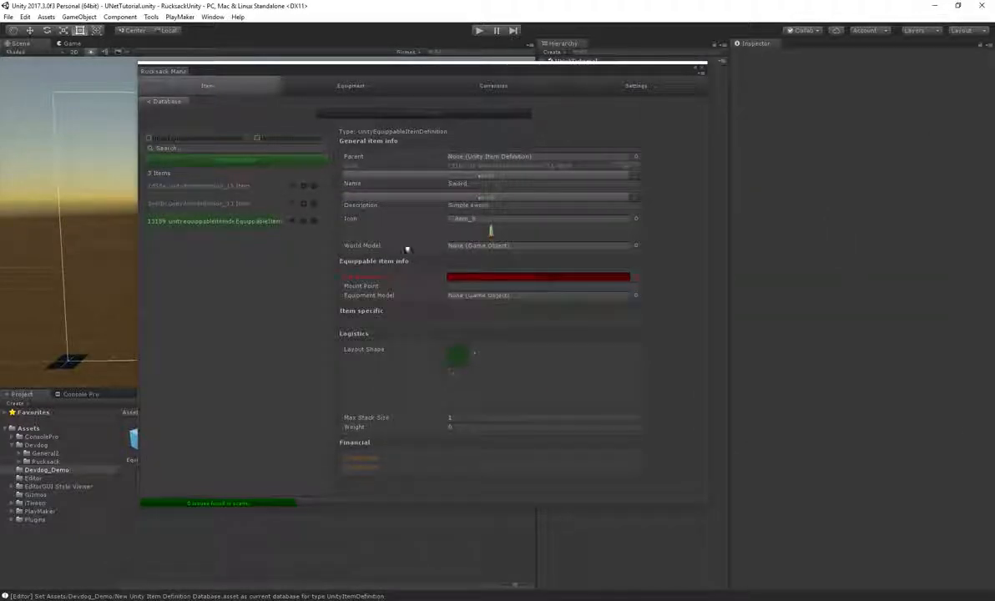
click(613, 245)
text(sword)
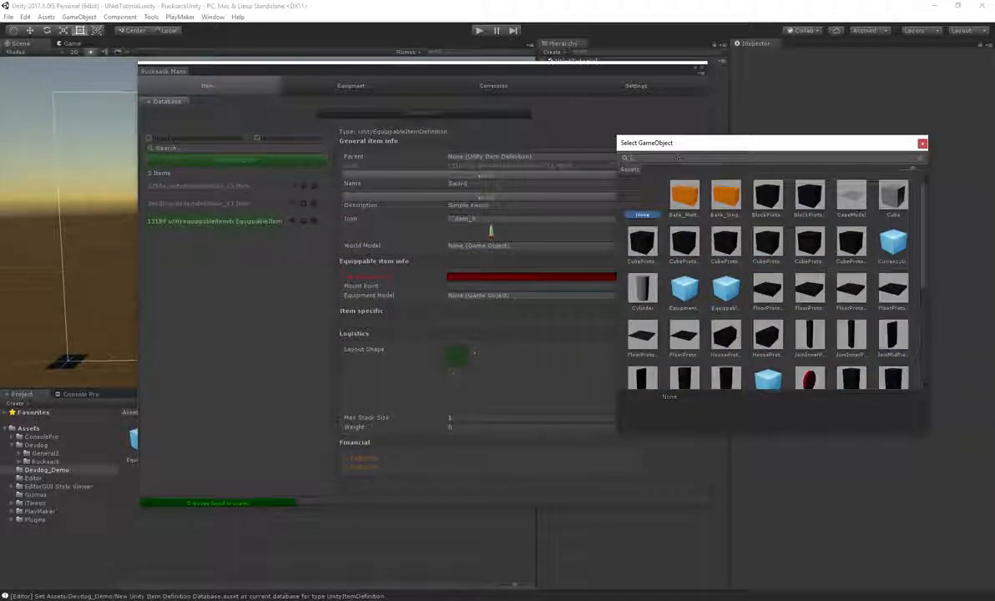
double_click(680, 197)
Step: Set the sword item's equipment type and mount point to Body
scroll(402, 296, down, 3)
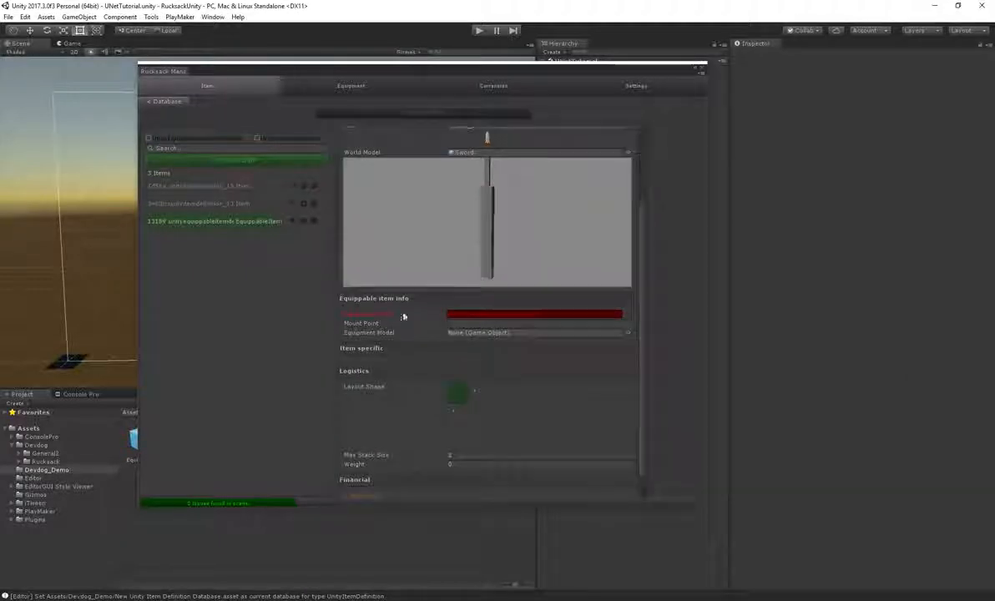
click(626, 318)
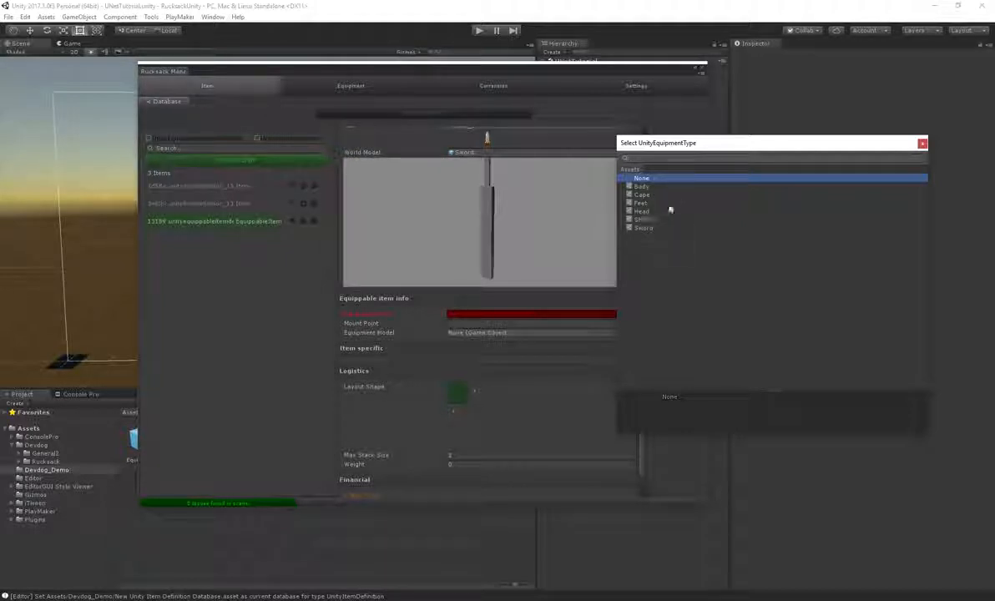
double_click(641, 187)
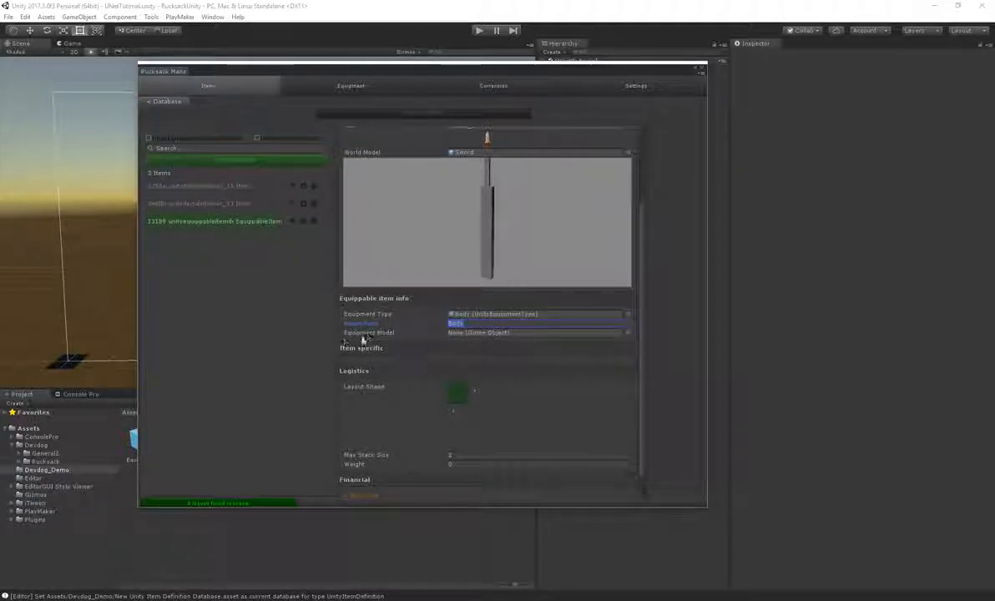
click(628, 332)
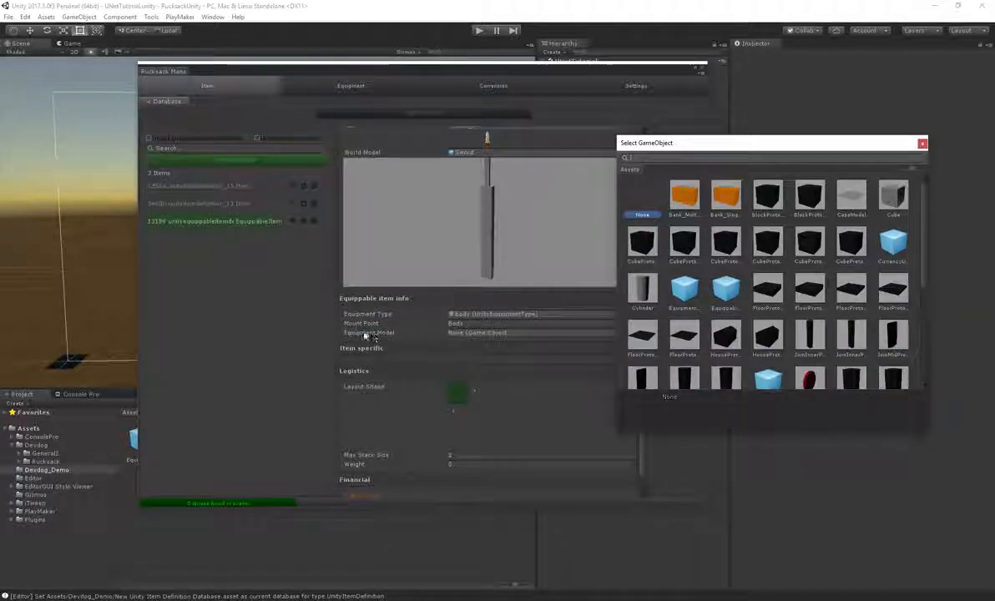
click(491, 212)
mouse_move(491, 212)
mouse_down()
mouse_move(503, 230)
mouse_move(488, 199)
mouse_up()
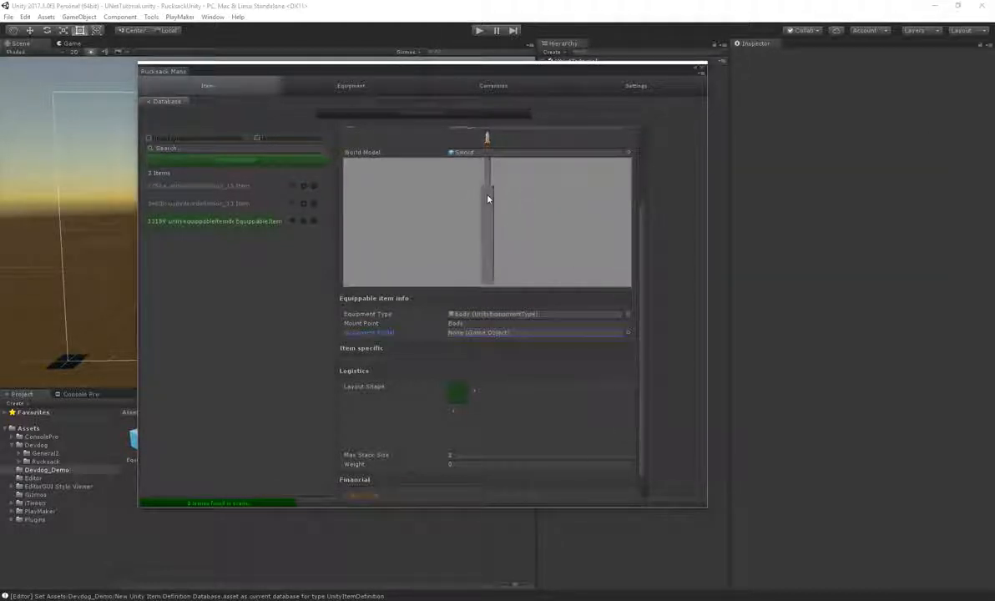
drag(493, 242, 555, 222)
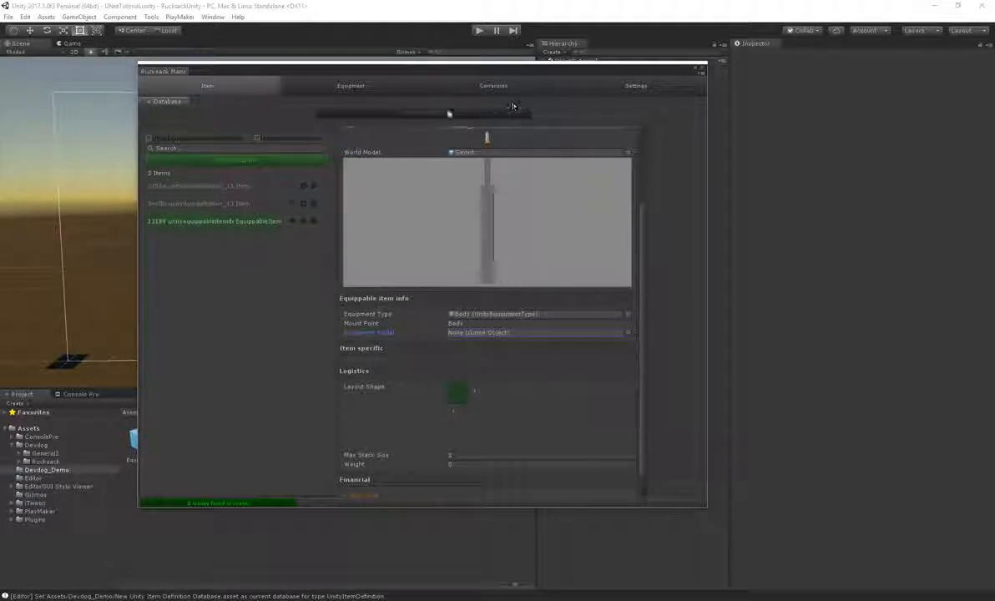
mouse_move(481, 195)
mouse_down()
mouse_move(508, 206)
mouse_move(495, 202)
mouse_up()
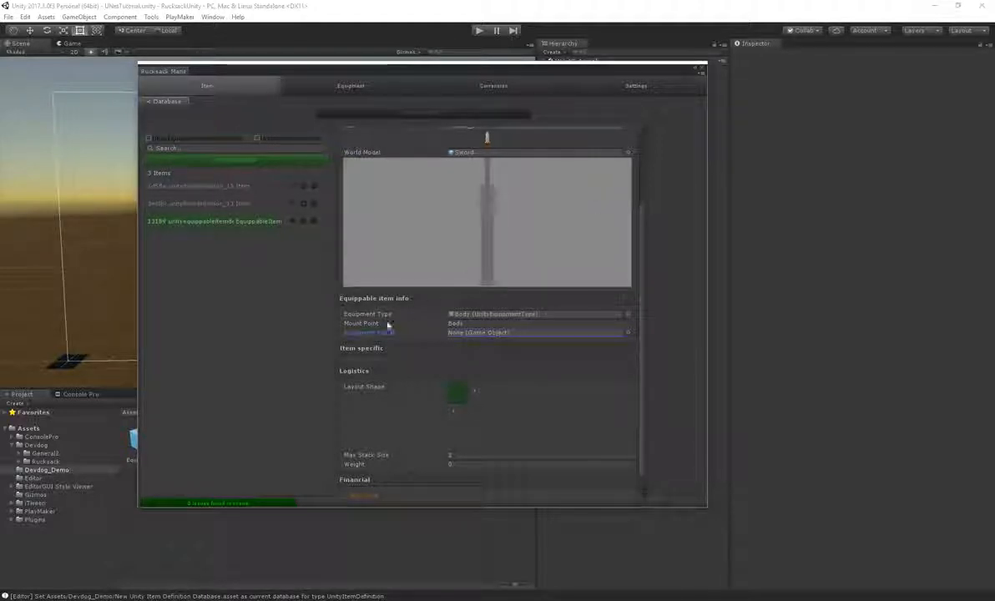
Step: Assign the Sword object as the sword item's equipment model
click(628, 332)
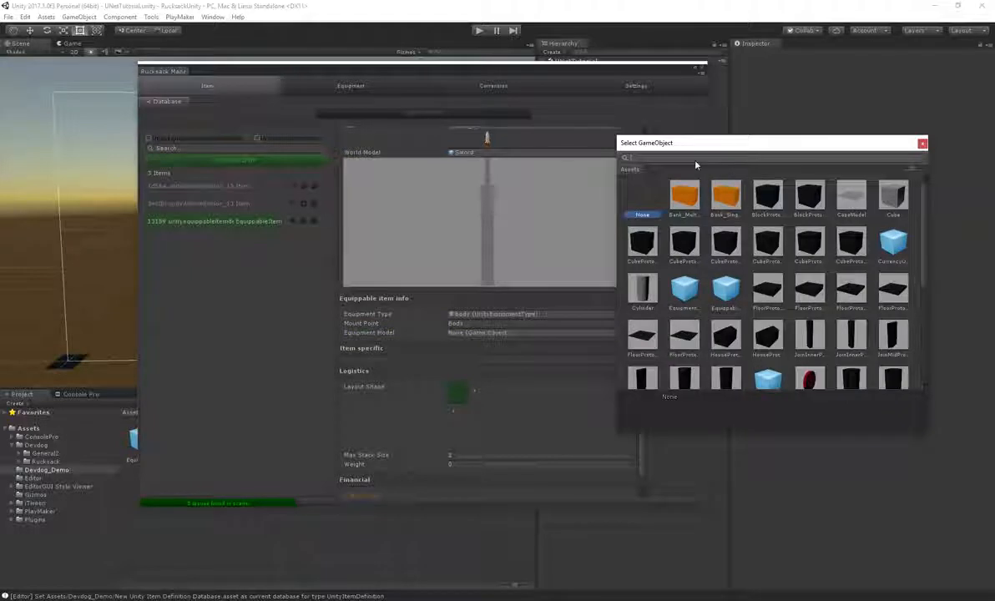
text(sword)
double_click(681, 192)
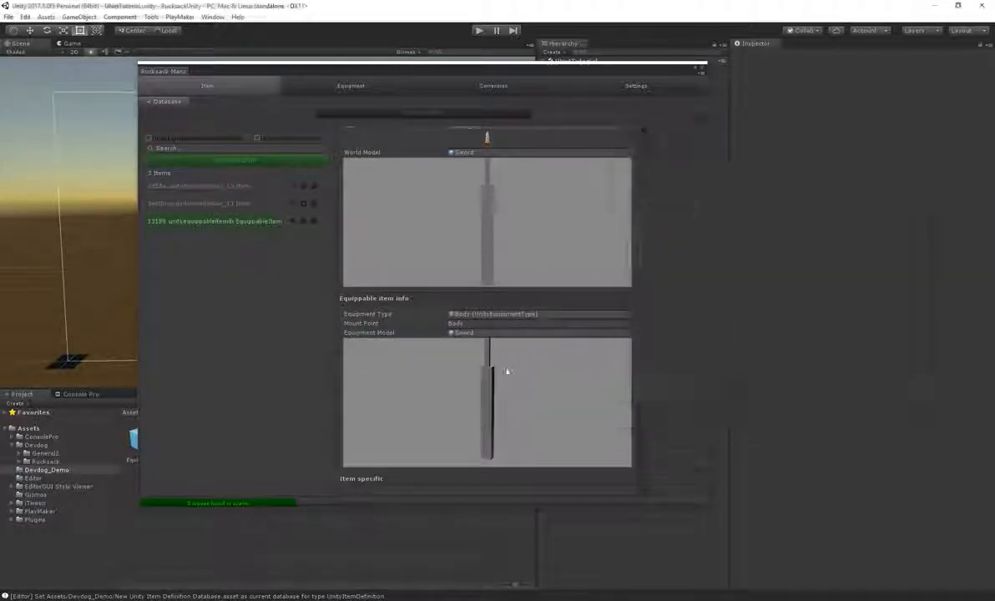
Step: Set the sword item's weight to 5 in its logistics settings and close the Rucksack item editor
mouse_move(641, 211)
mouse_down()
mouse_move(630, 289)
mouse_move(640, 206)
mouse_up()
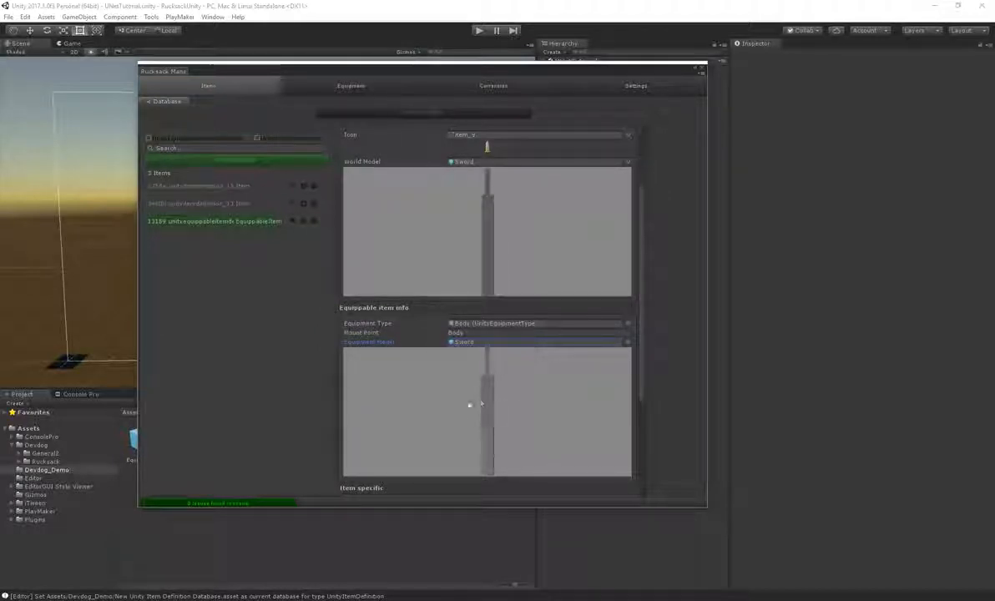
scroll(474, 400, down, 5)
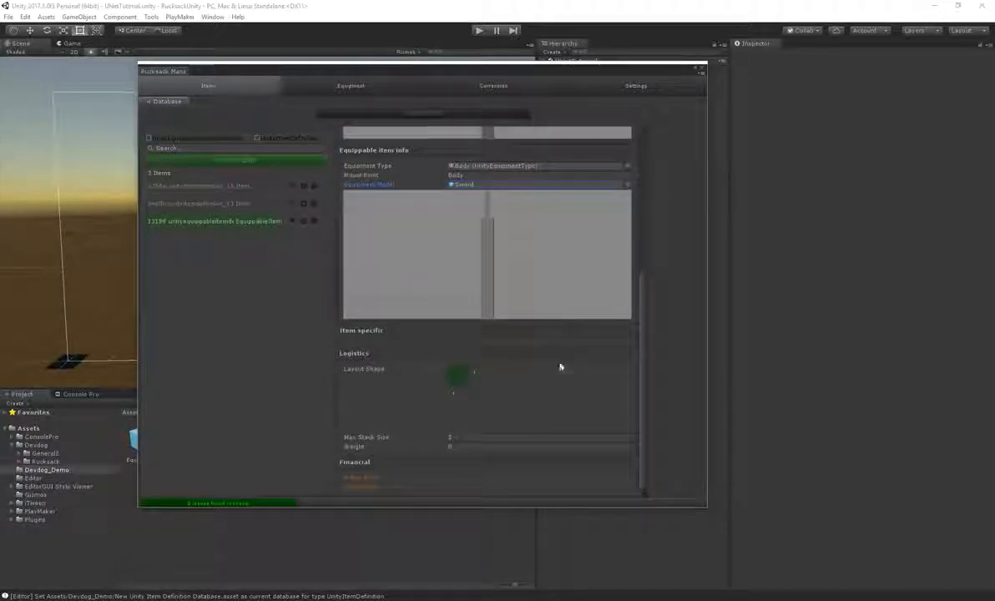
click(461, 446)
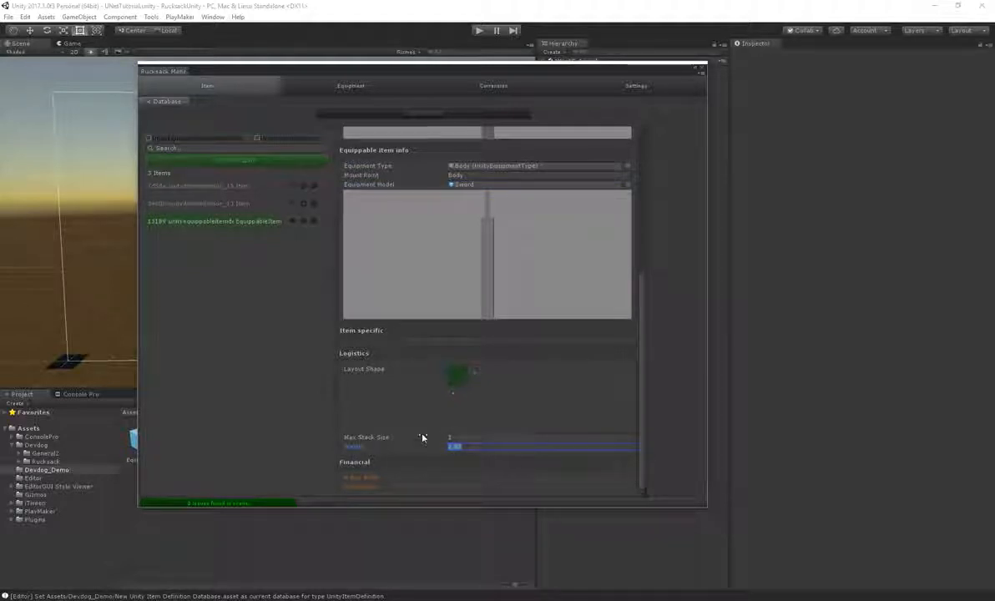
text(5)
drag(641, 381, 641, 150)
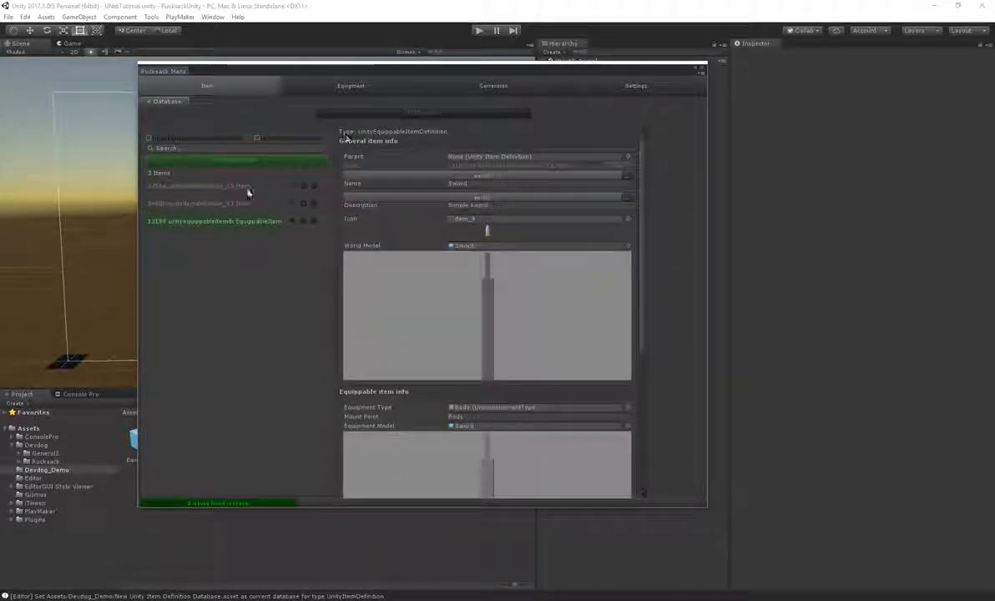
click(207, 224)
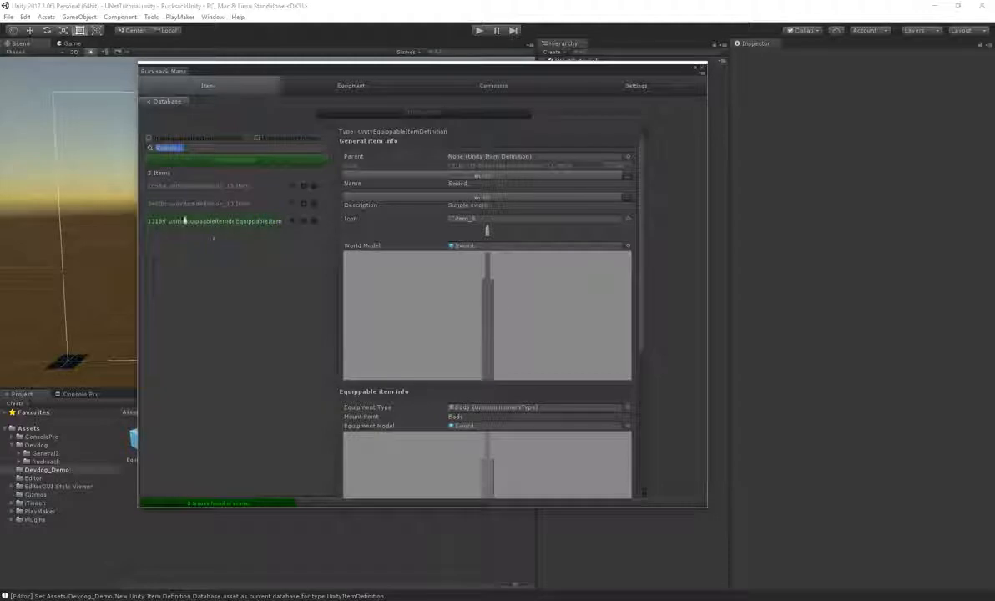
click(700, 71)
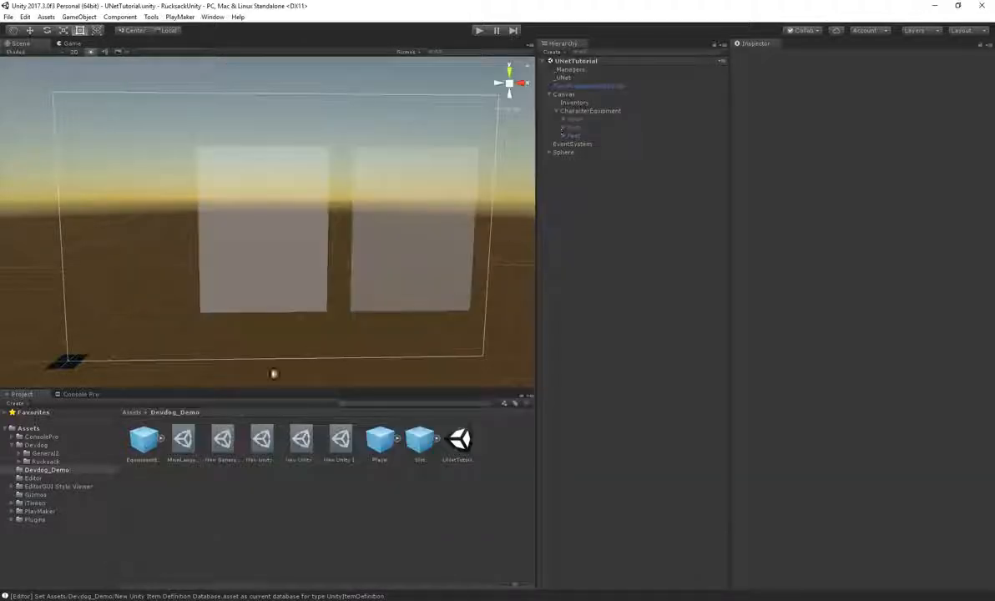
Step: Set the item definition of the Sphere's U Net Item Pickup component to the new unityequippableitemdefinition asset
right_drag(415, 197, 317, 236)
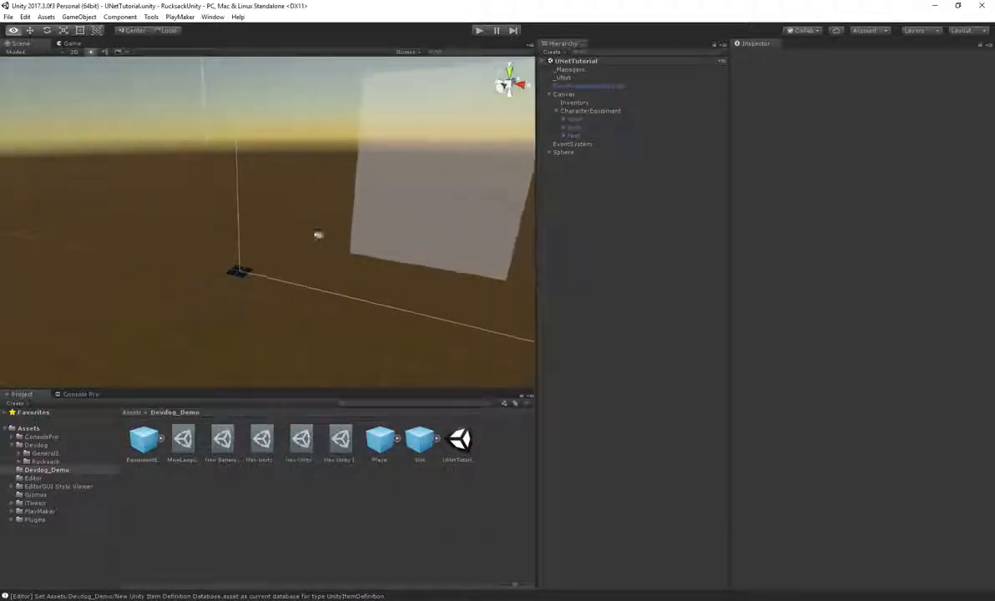
double_click(564, 152)
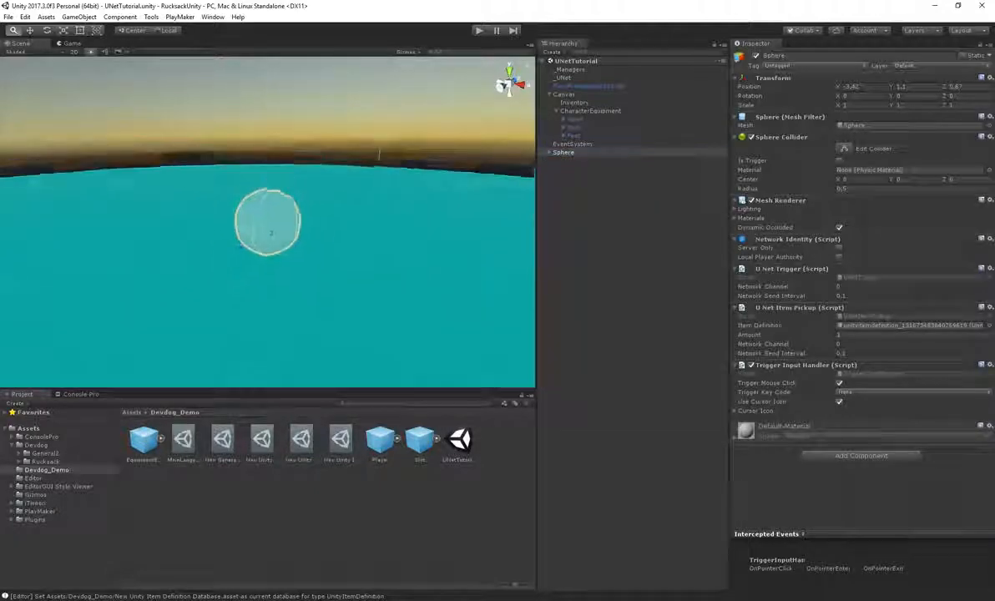
key(w)
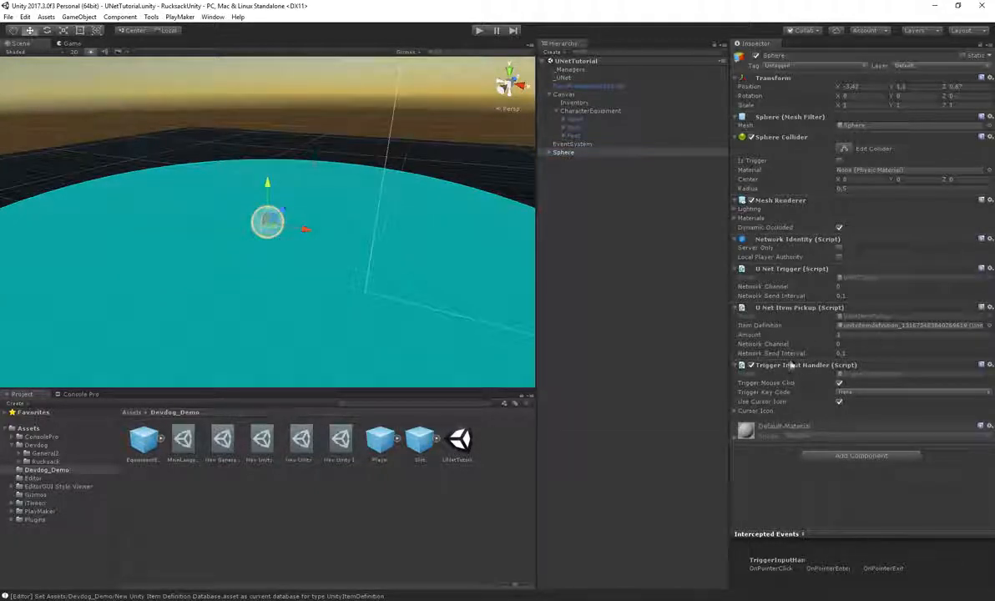
click(743, 331)
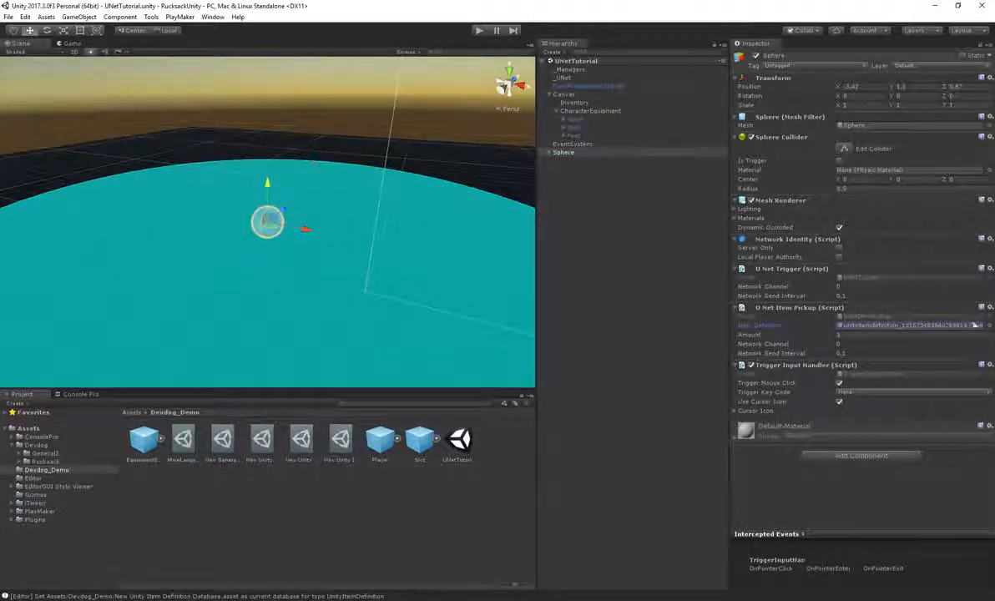
click(978, 324)
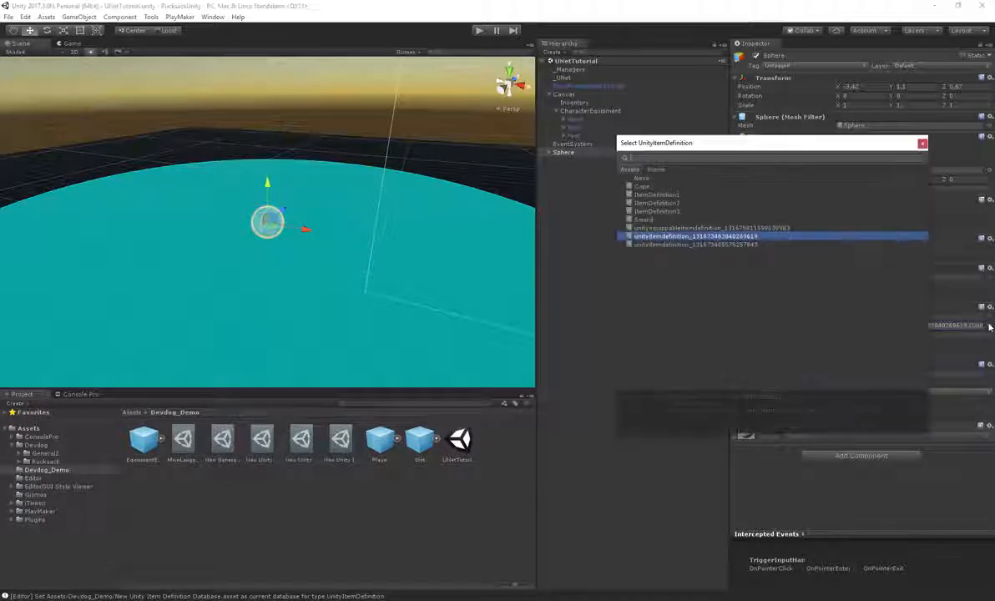
double_click(676, 227)
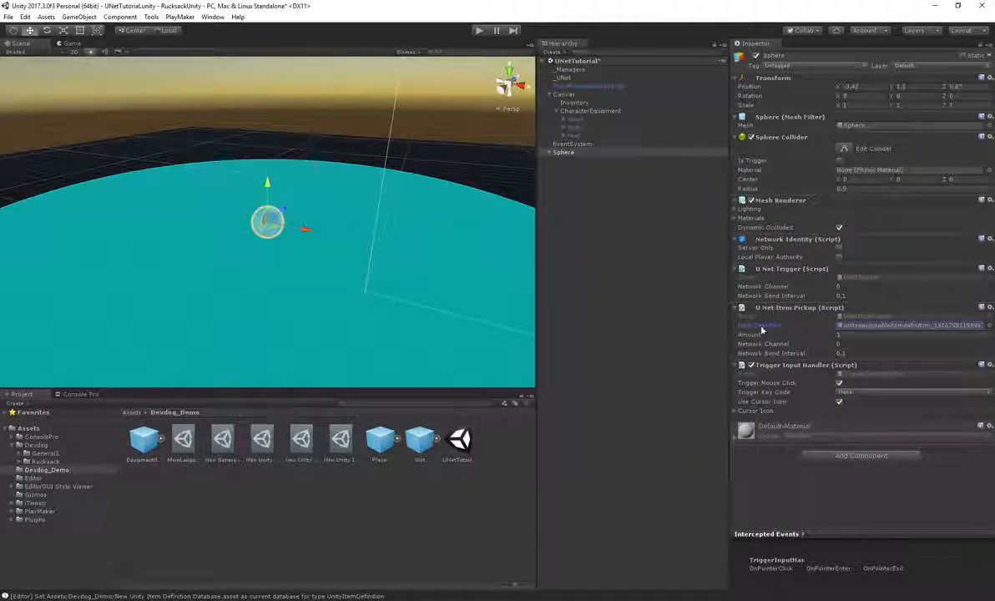
Step: Run the scene as LAN host and shift the CharacterEquipment panel horizontally toward the inventory panel
click(479, 30)
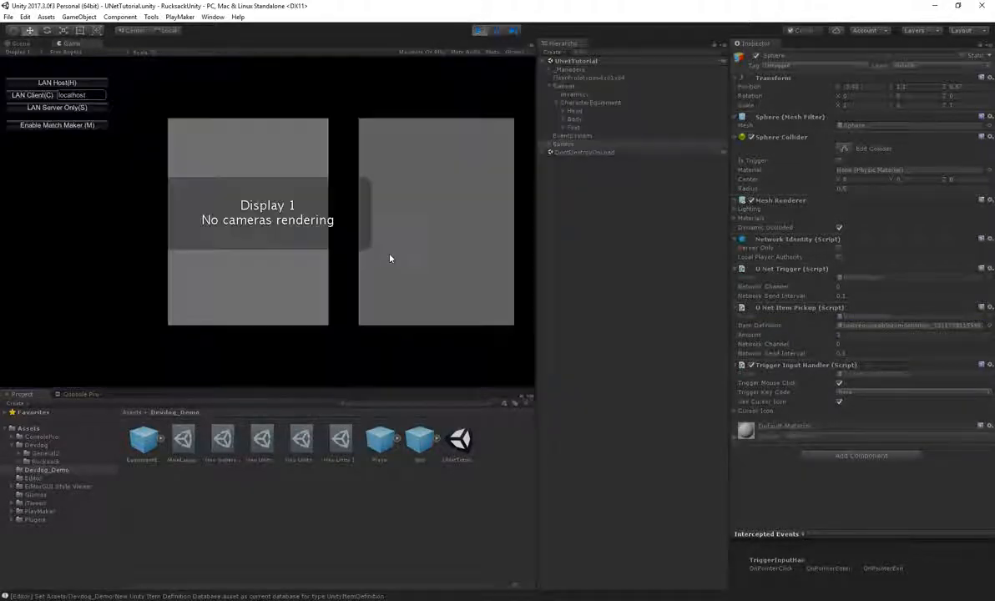
click(61, 81)
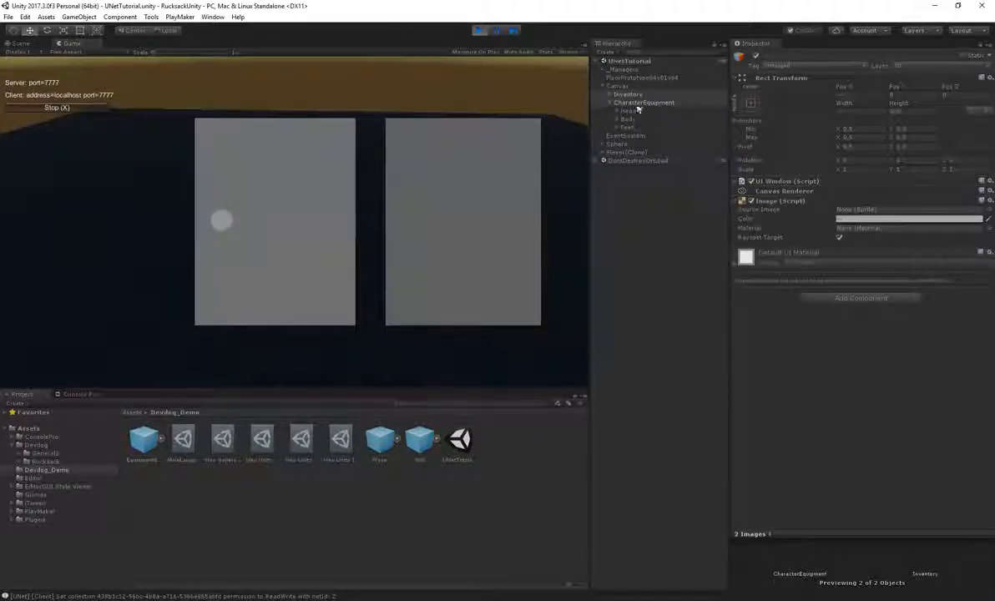
click(641, 102)
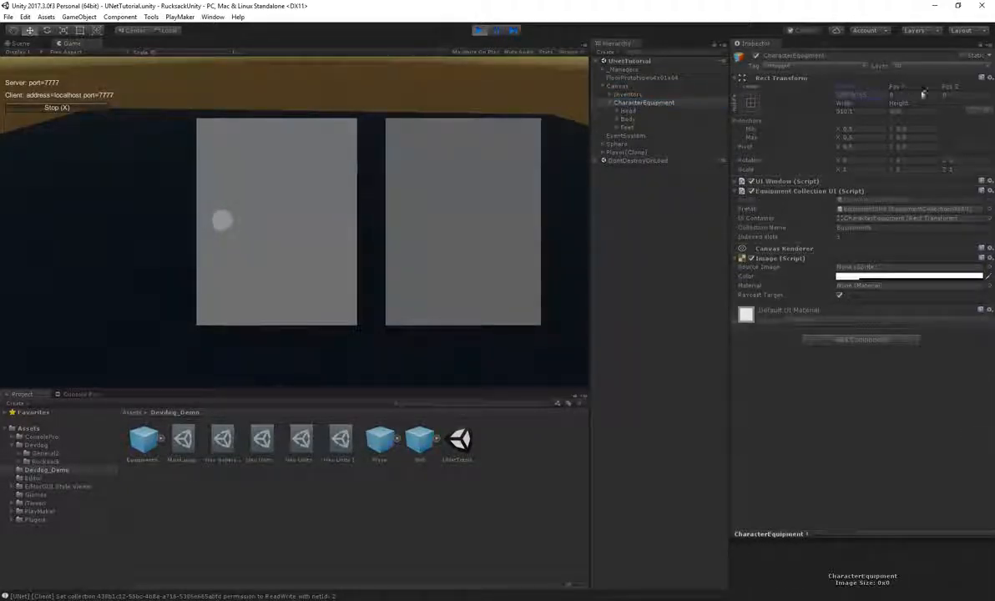
drag(924, 95, 938, 95)
Step: Pick up the sphere's sword item in the running game and equip it from the inventory
click(285, 85)
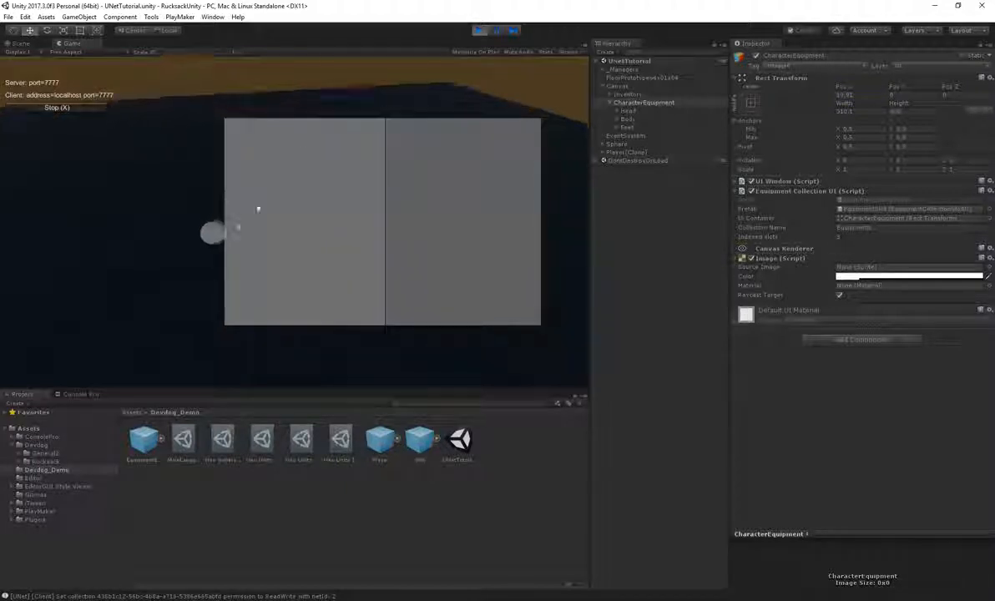
click(210, 236)
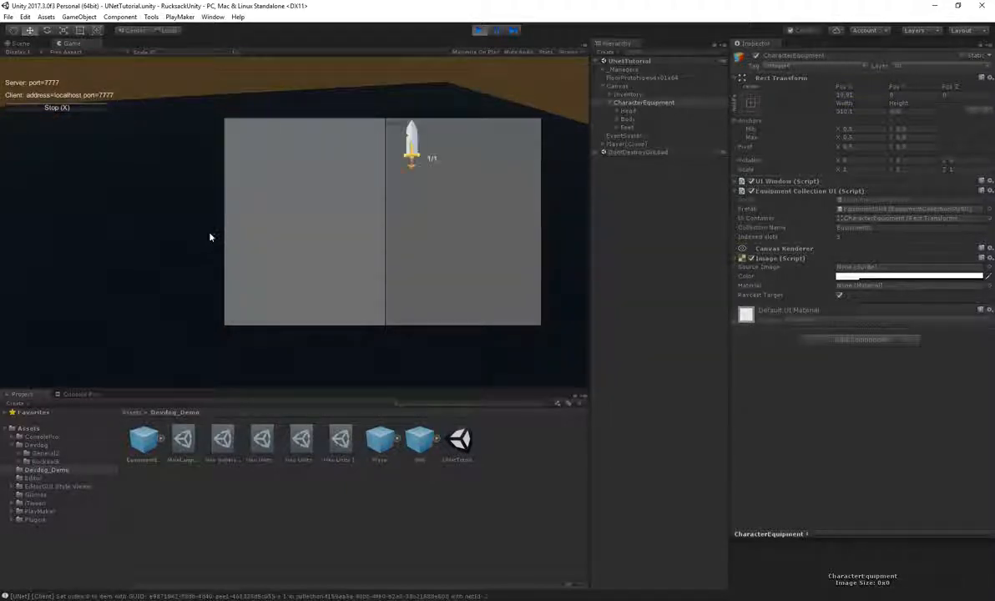
click(413, 149)
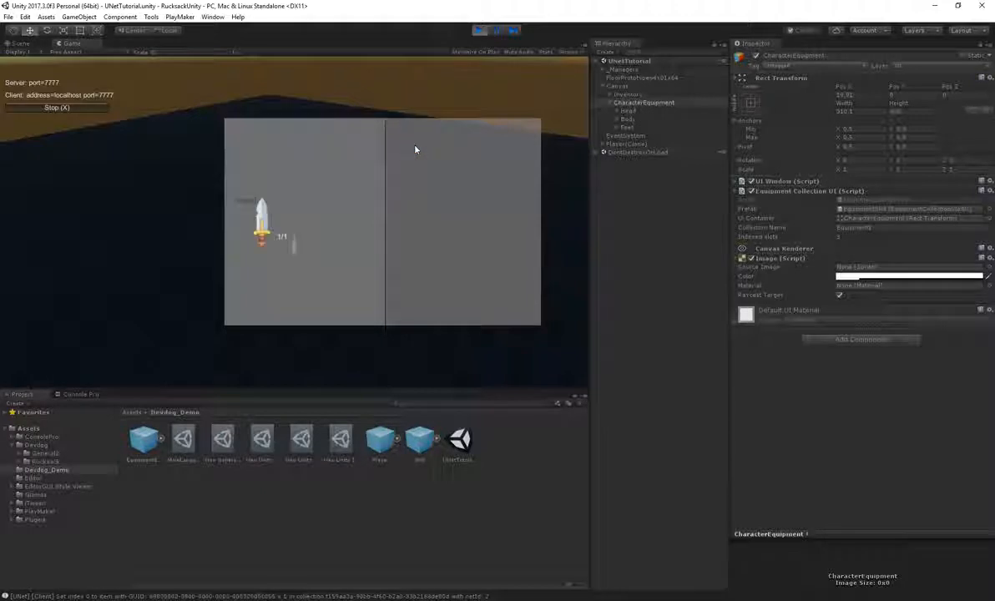
Step: Select the Body slot under CharacterEquipment and examine it in the Scene view
click(620, 119)
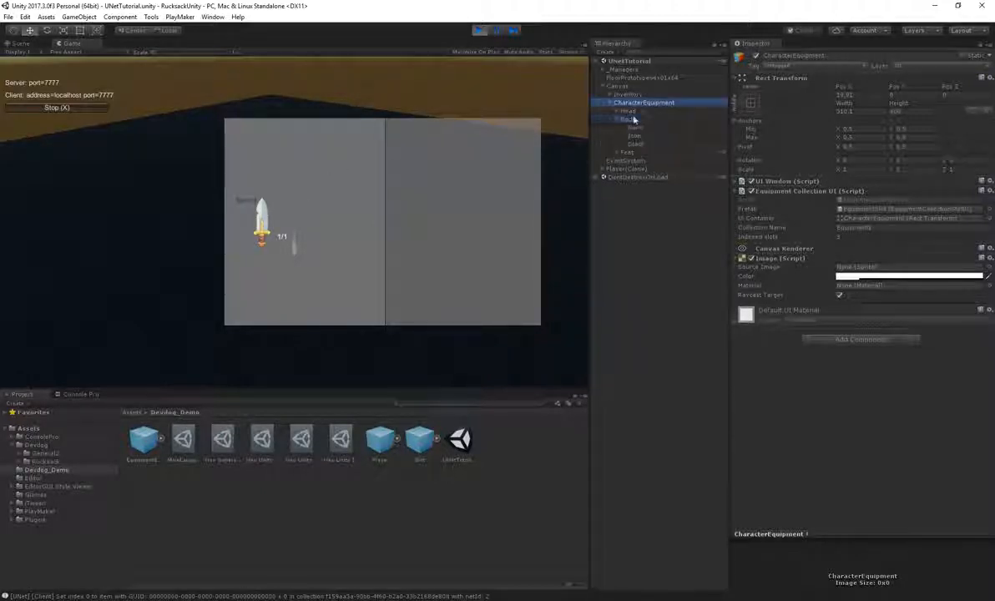
click(627, 120)
click(20, 44)
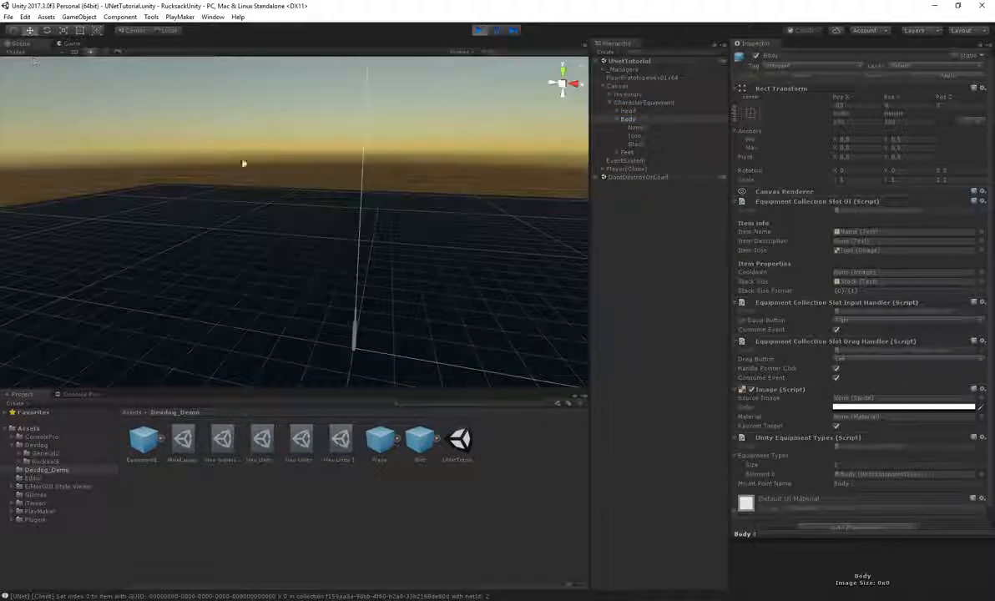
key(f)
alt+drag(413, 225, 375, 198)
alt+right_drag(376, 198, 302, 171)
alt+drag(303, 170, 259, 172)
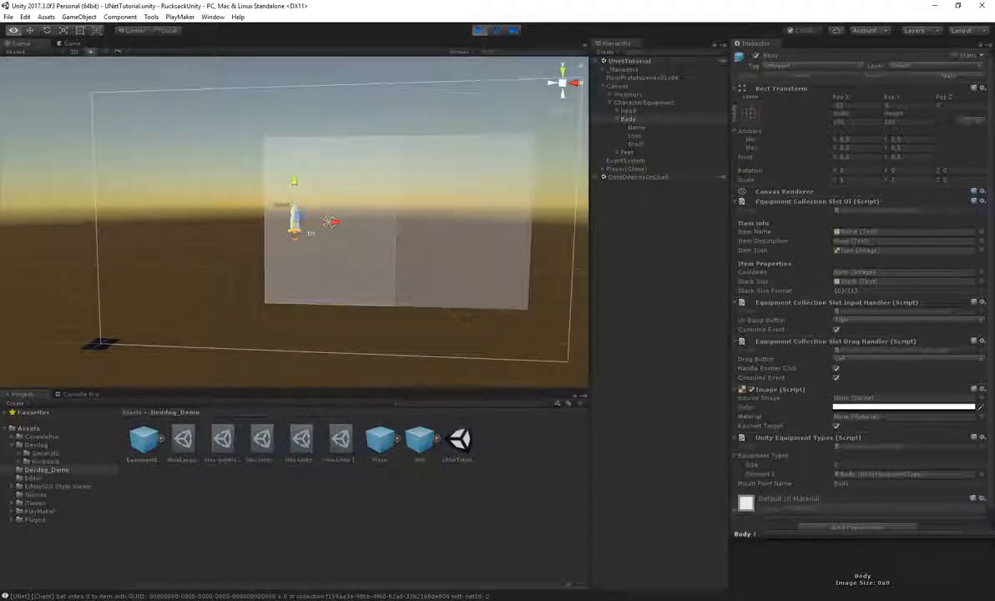
Step: Select Player(Clone) and frame it in the Scene view to examine the equipped sword model
click(71, 43)
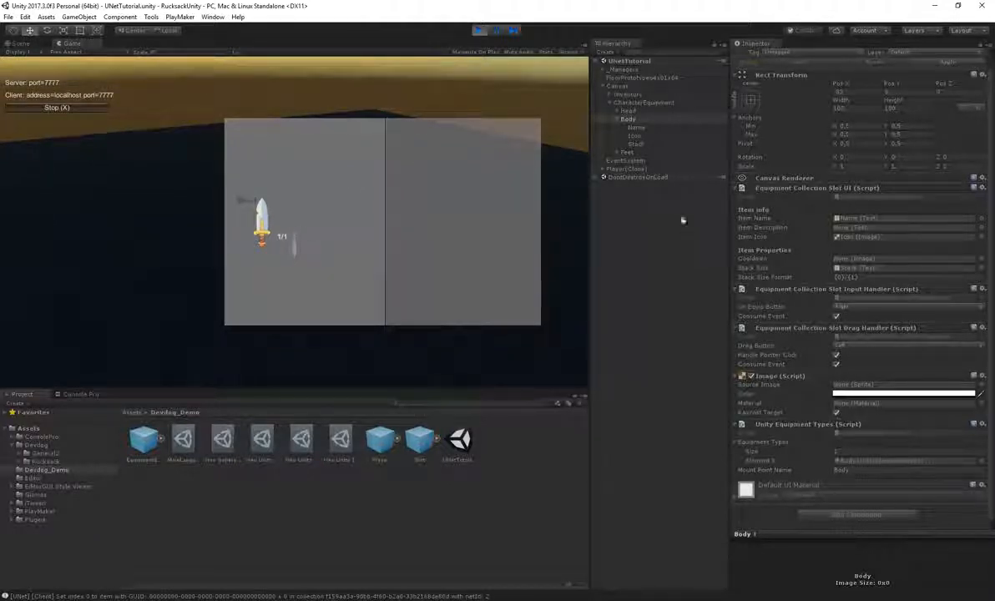
click(626, 169)
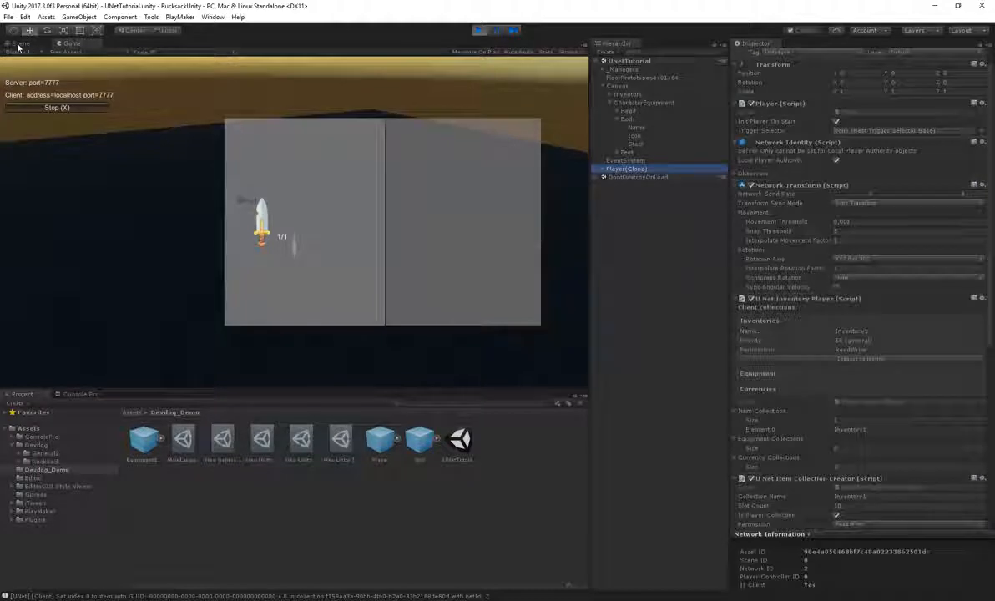
click(19, 43)
key(f)
alt+drag(87, 169, 194, 188)
Step: Inspect Player(Clone)'s components and expand its MountPoints down to Body to examine the Sword(Clone) mounted there
click(602, 169)
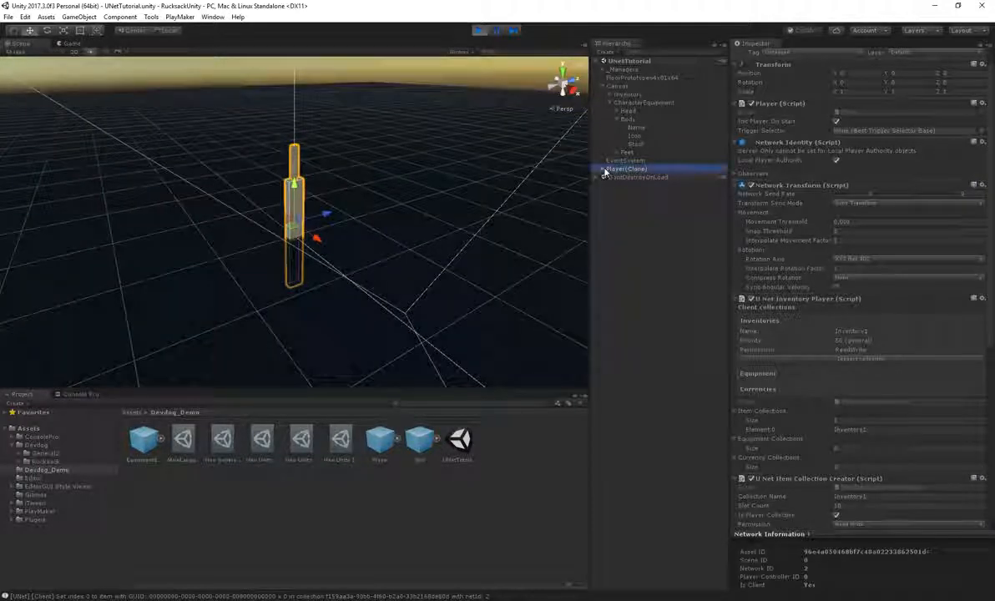
click(609, 185)
alt+drag(315, 188, 421, 188)
scroll(908, 298, down, 10)
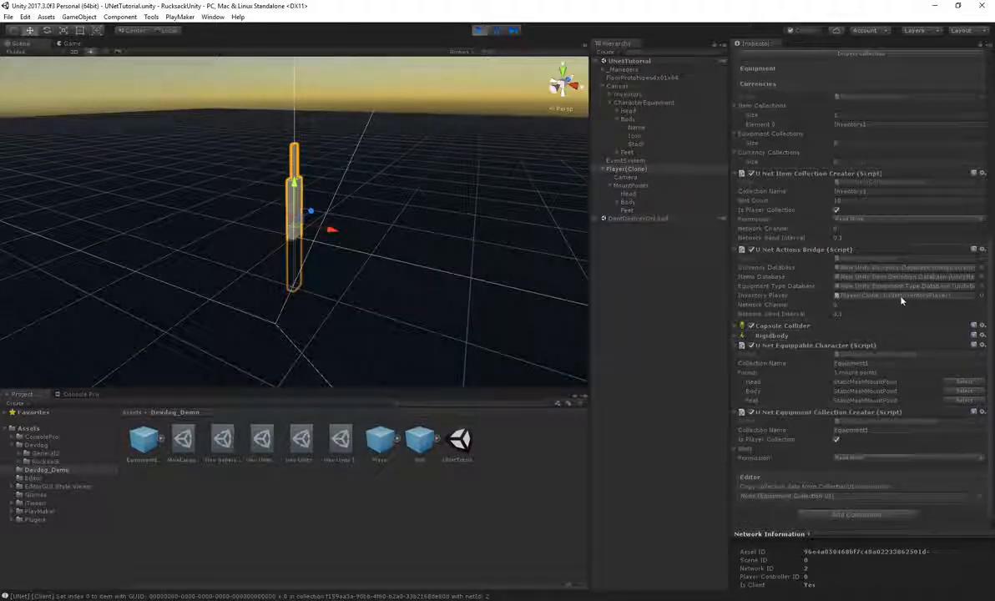
scroll(828, 325, up, 10)
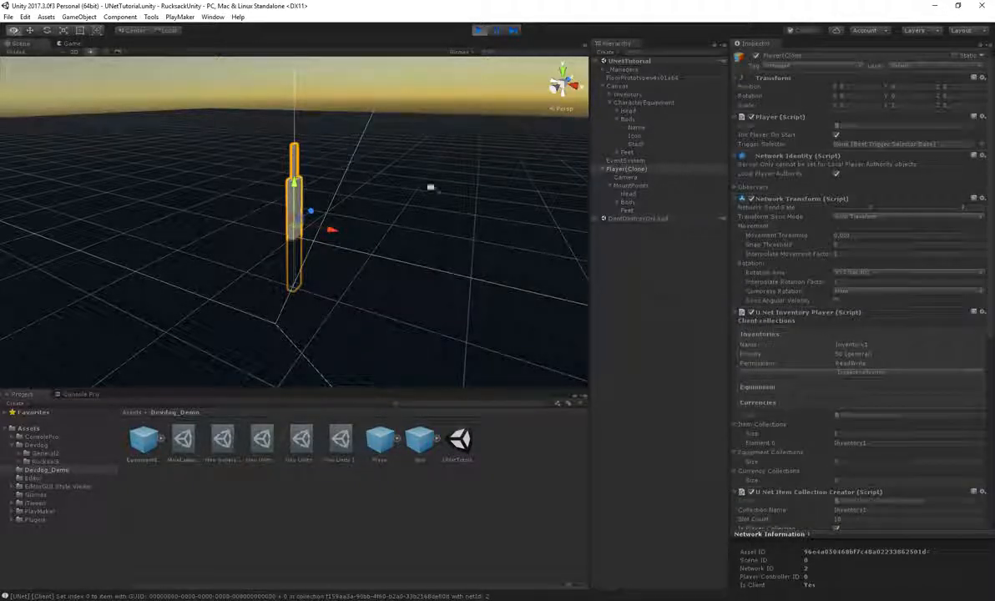
alt+drag(404, 176, 382, 148)
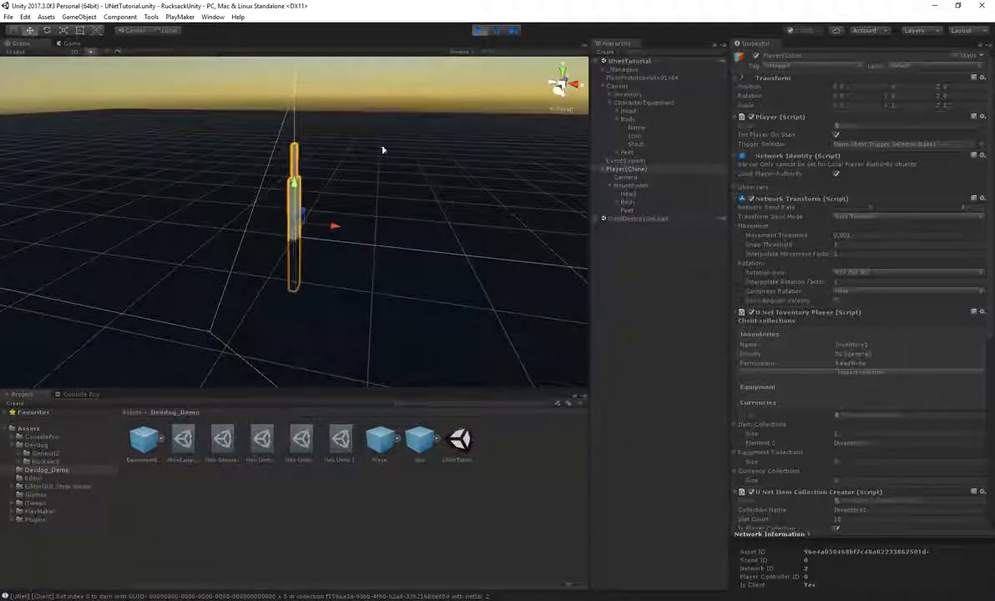
click(618, 202)
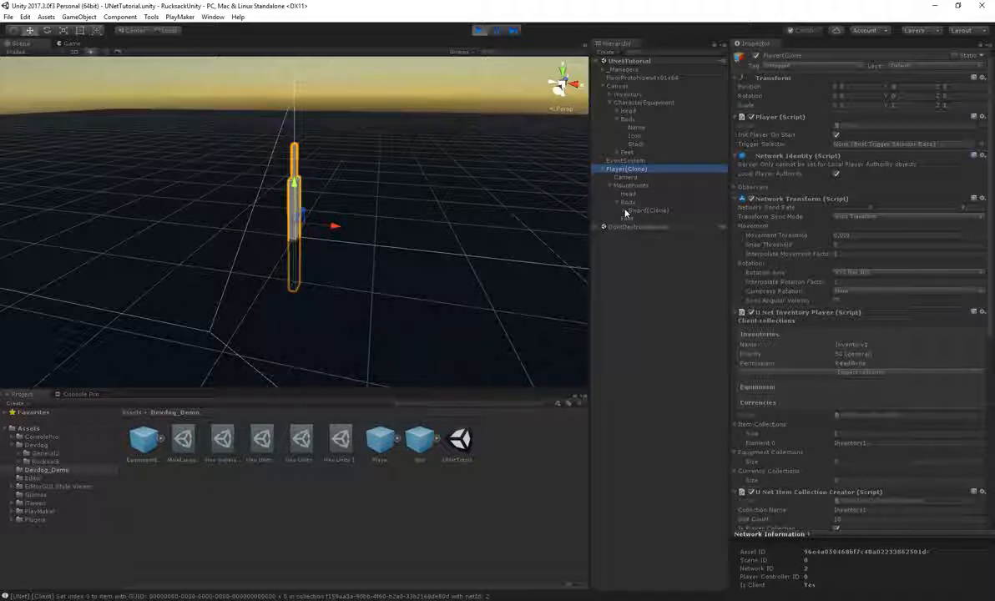
click(639, 210)
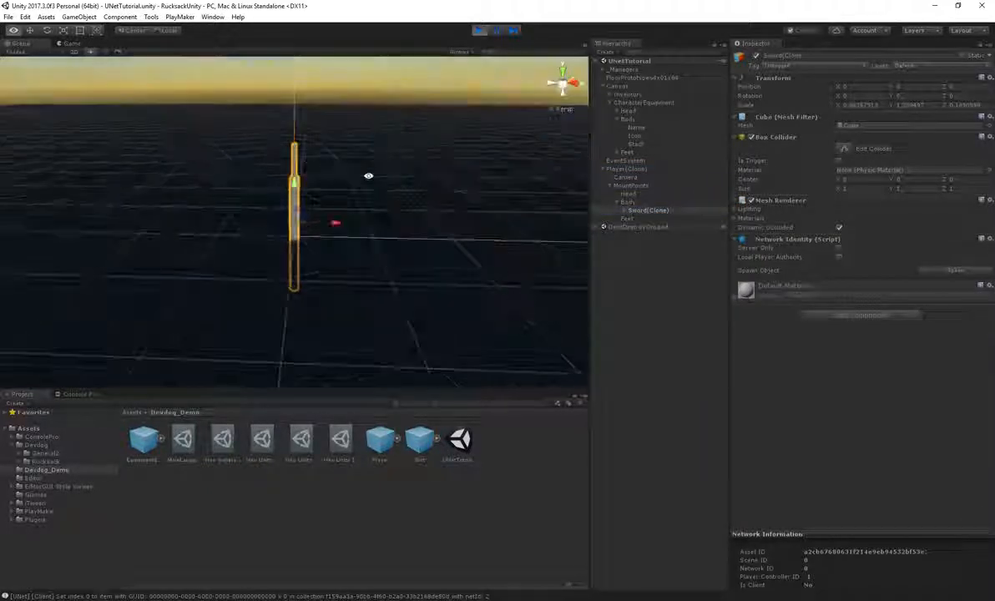
Step: Inspect the player's MountPoints and its Body mount point, and exit play mode
click(640, 185)
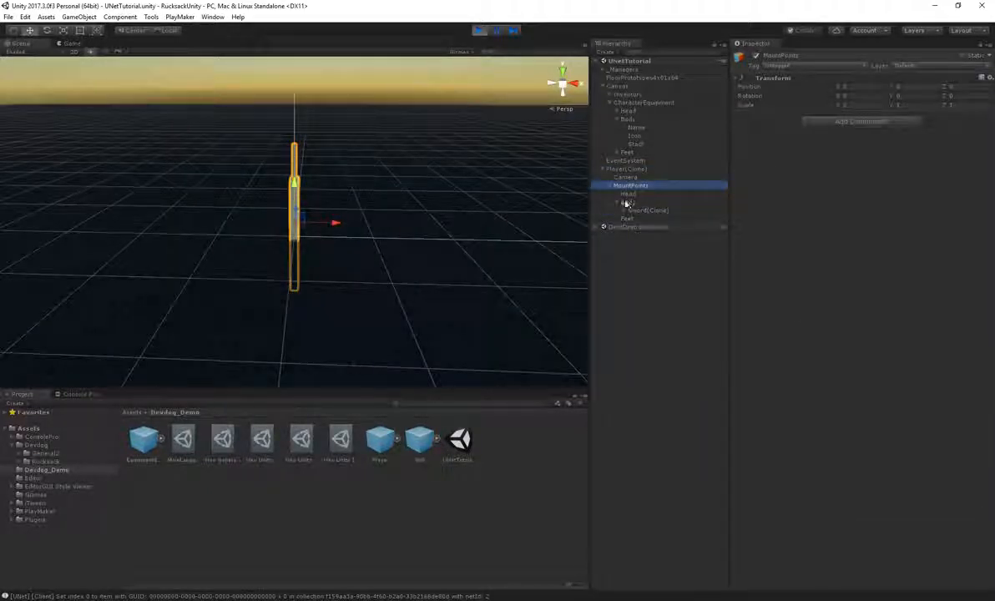
click(628, 202)
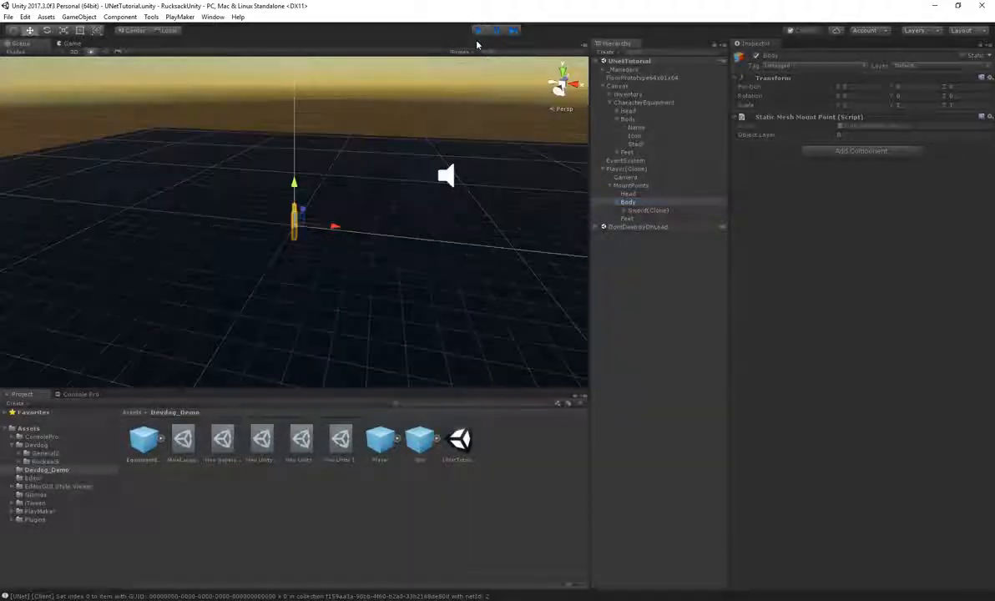
click(478, 31)
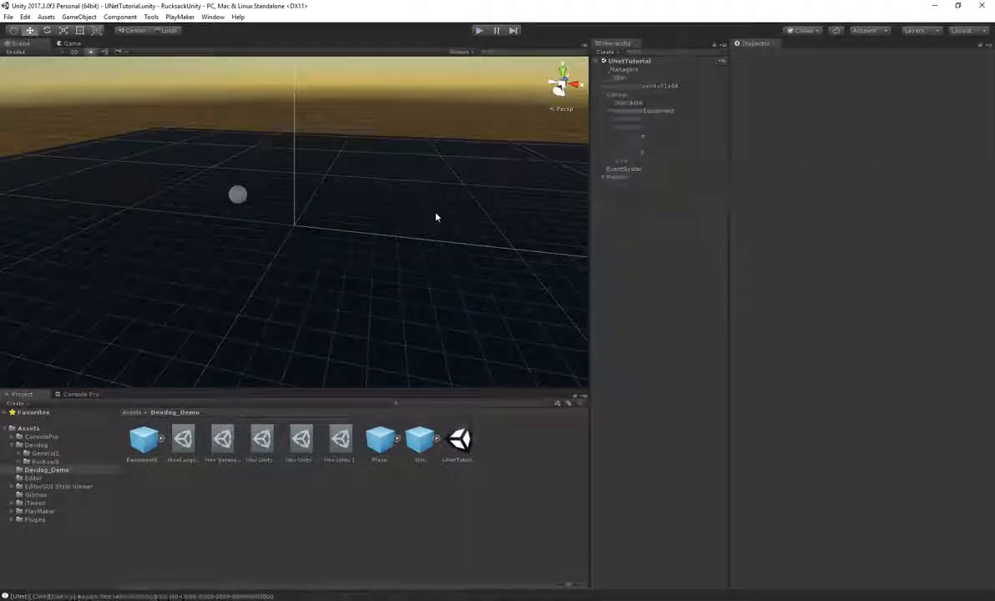
alt+drag(434, 216, 331, 238)
click(332, 238)
right_drag(357, 161, 406, 175)
right_drag(385, 221, 463, 222)
key(s)
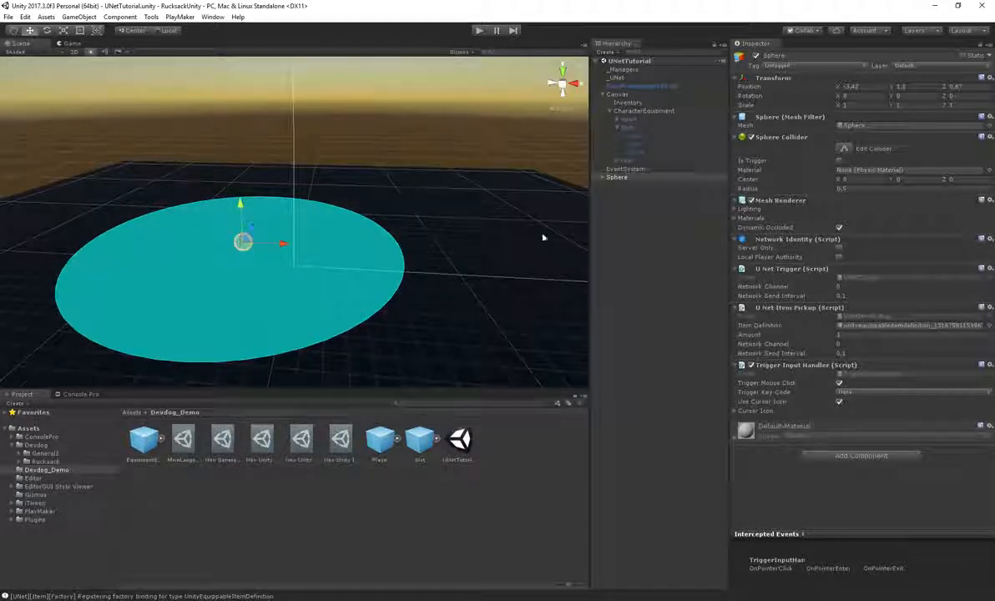
click(600, 196)
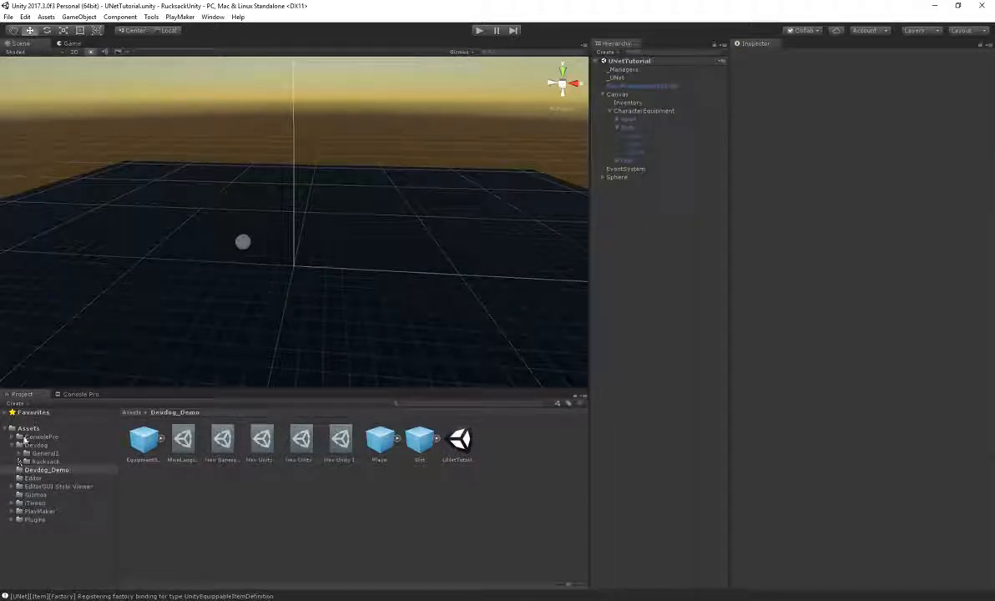
Step: Add a 3D cube to the scene near the sphere
right_drag(187, 324, 308, 219)
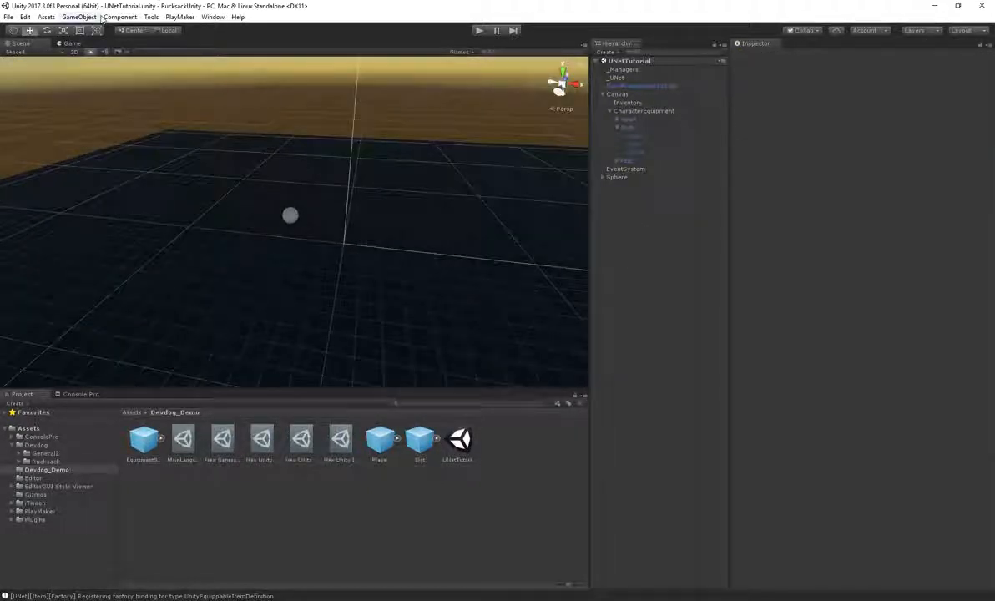
click(78, 16)
mouse_move(74, 52)
click(167, 52)
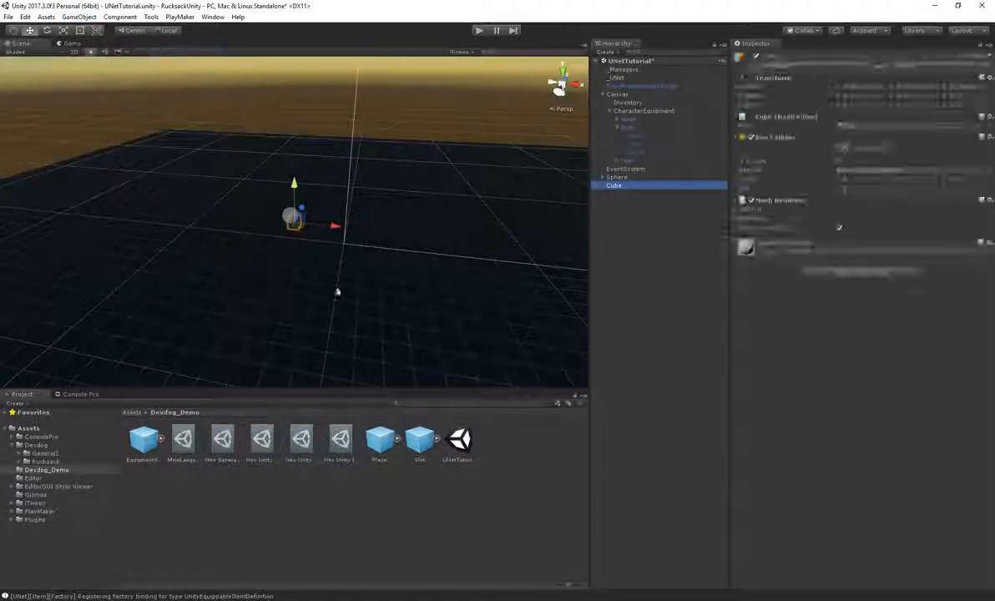
Step: Shape the cube into a box about 1.6 × 1 × 2.7, placed beside the sphere and turned about 63° around Y
key(r)
drag(212, 274, 221, 262)
drag(233, 298, 229, 253)
key(w)
drag(200, 295, 149, 265)
key(e)
key(w)
key(e)
key(f)
mouse_move(322, 238)
alt+mouse_down()
mouse_move(459, 190)
mouse_move(406, 215)
mouse_move(406, 273)
mouse_move(336, 245)
alt+mouse_up()
key(r)
alt+drag(394, 283, 367, 264)
key(w)
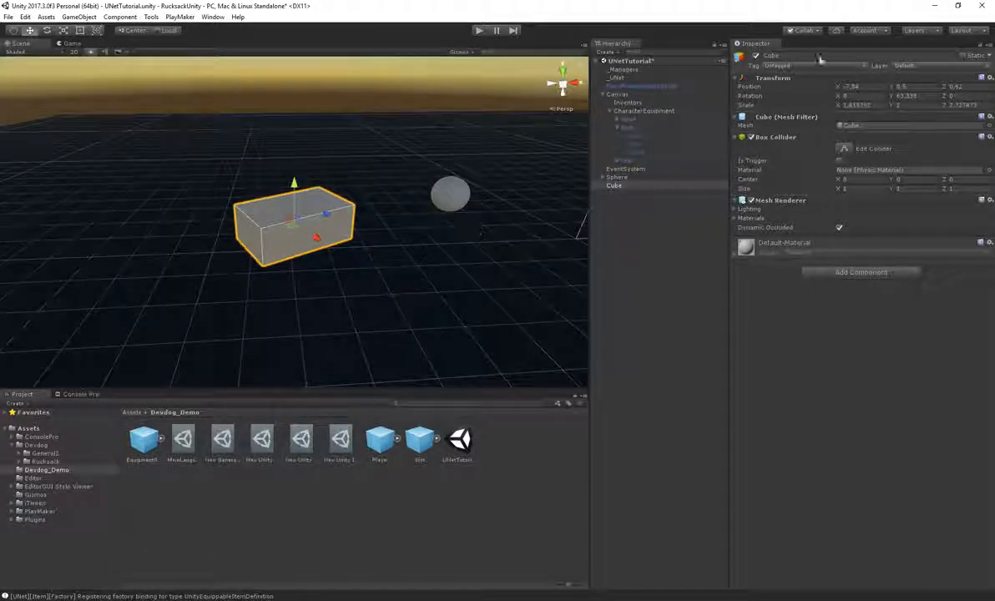
Step: Rename the cube as LootBox
click(819, 57)
text(LootBox)
key(Return)
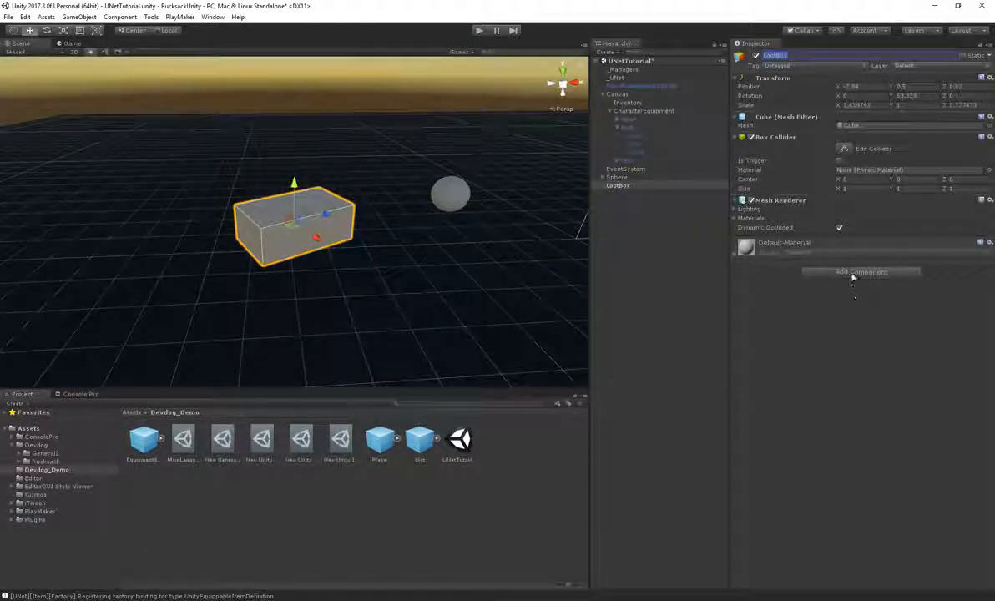
click(853, 273)
text(collectioncreator)
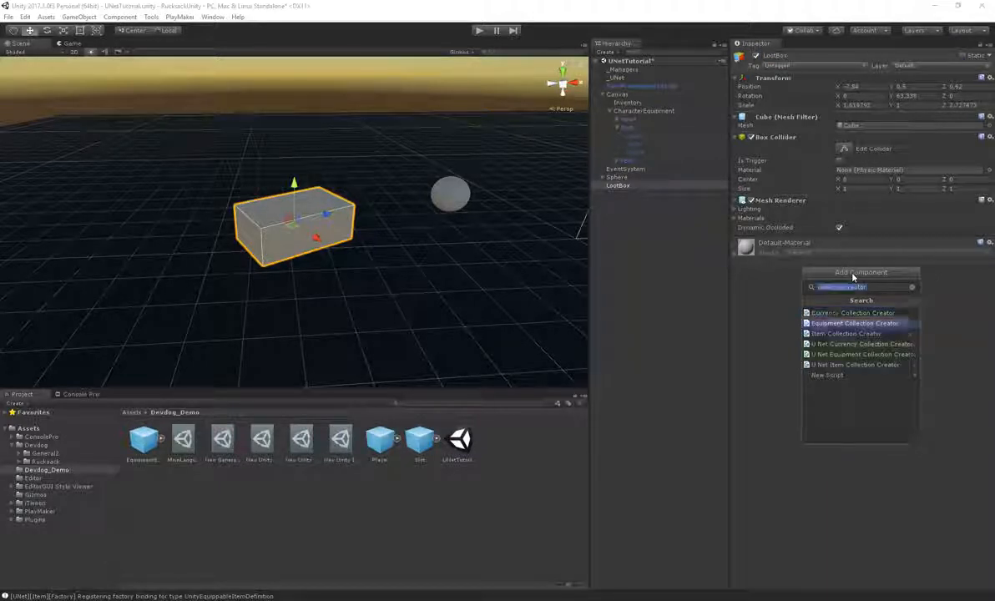
click(846, 333)
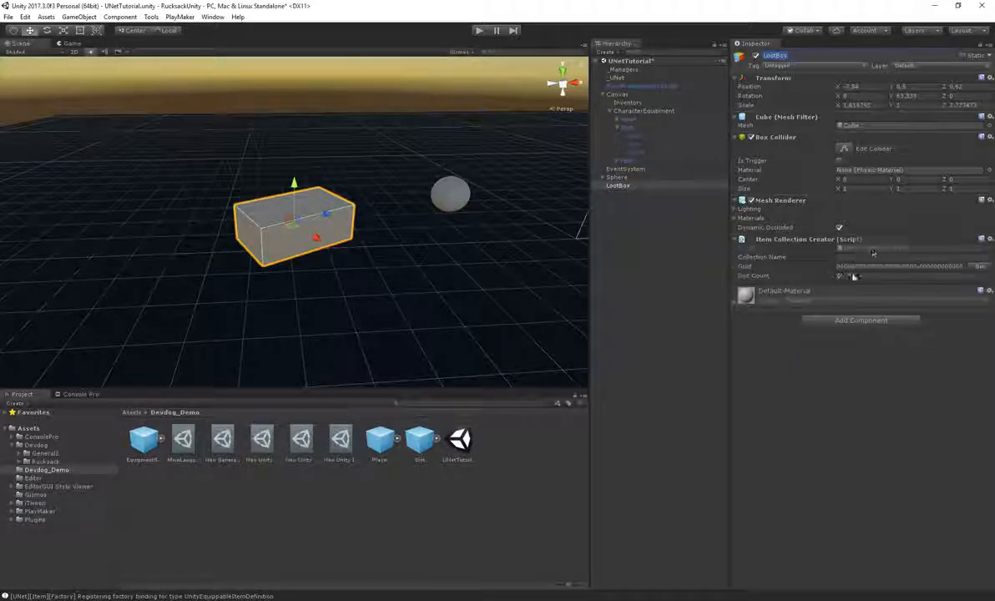
right_click(801, 239)
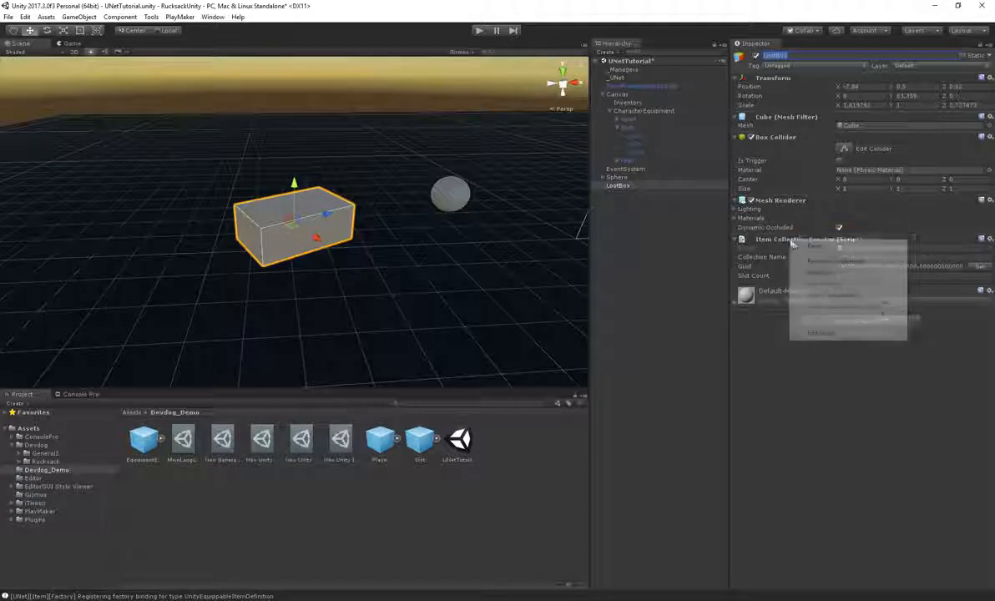
click(831, 261)
Step: Add the U Net Item Collection Creator component to LootBox
click(843, 273)
text(unetitemcolle)
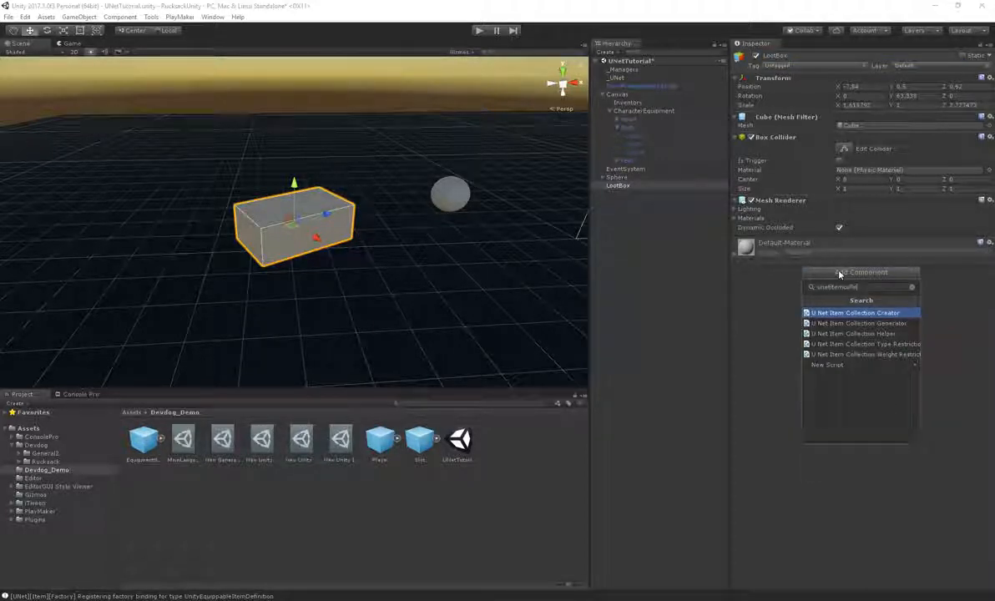
key(Return)
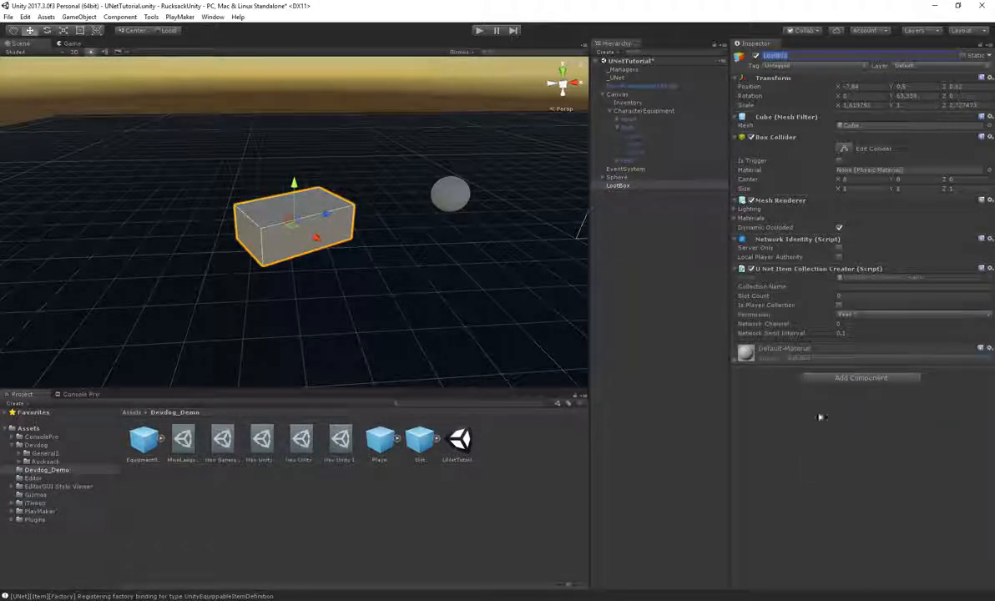
Step: Configure LootBox's item collection with the name Loot, a slot count of 8 and the permission None
click(843, 286)
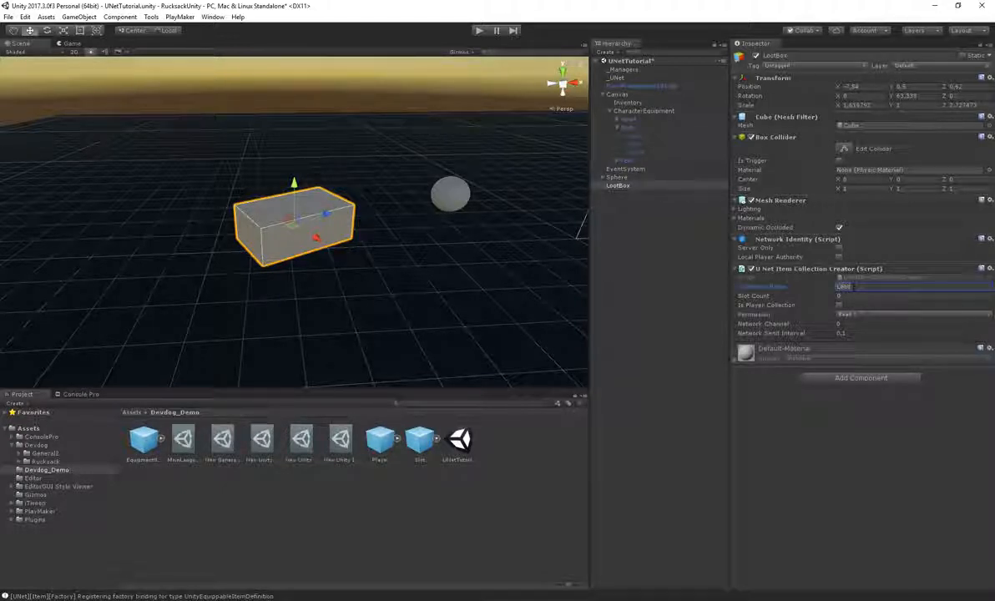
click(800, 295)
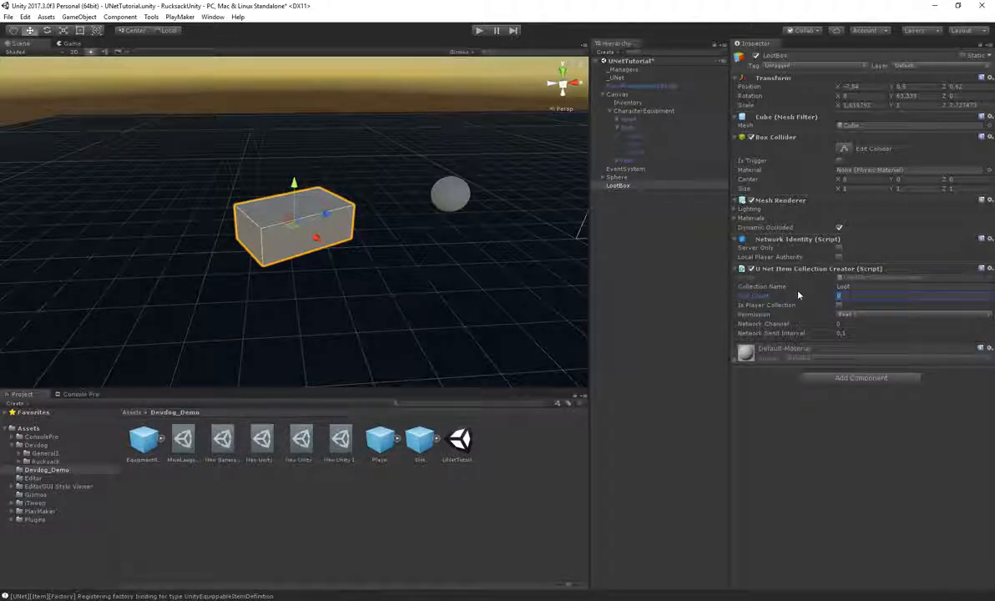
text(8)
key(Tab)
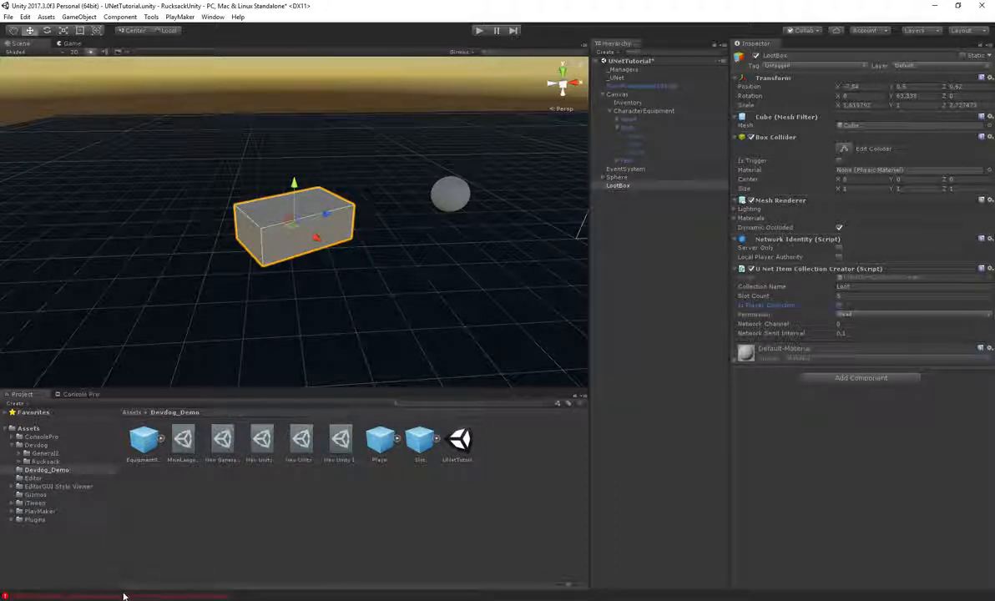
click(859, 316)
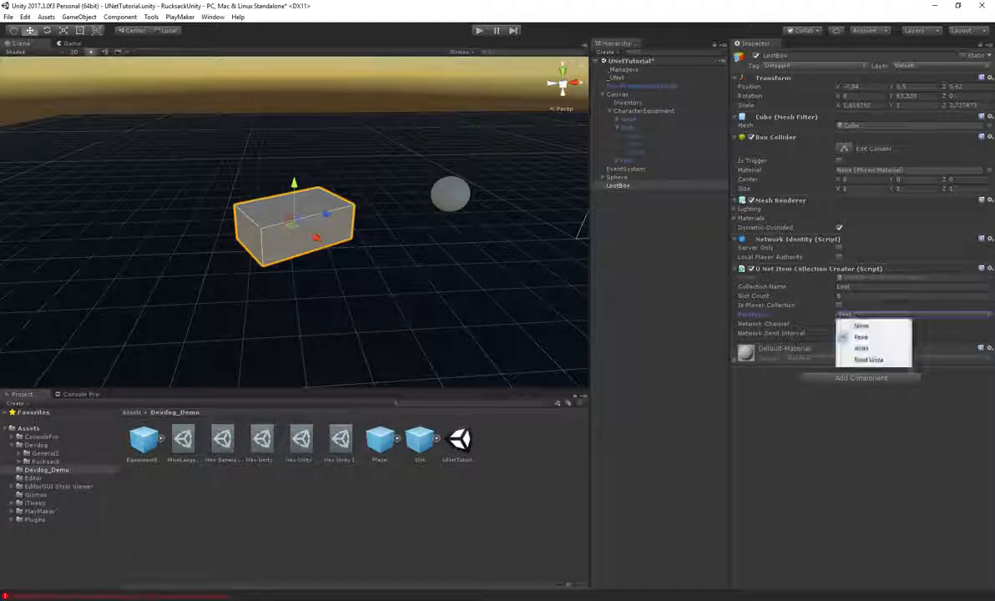
click(863, 327)
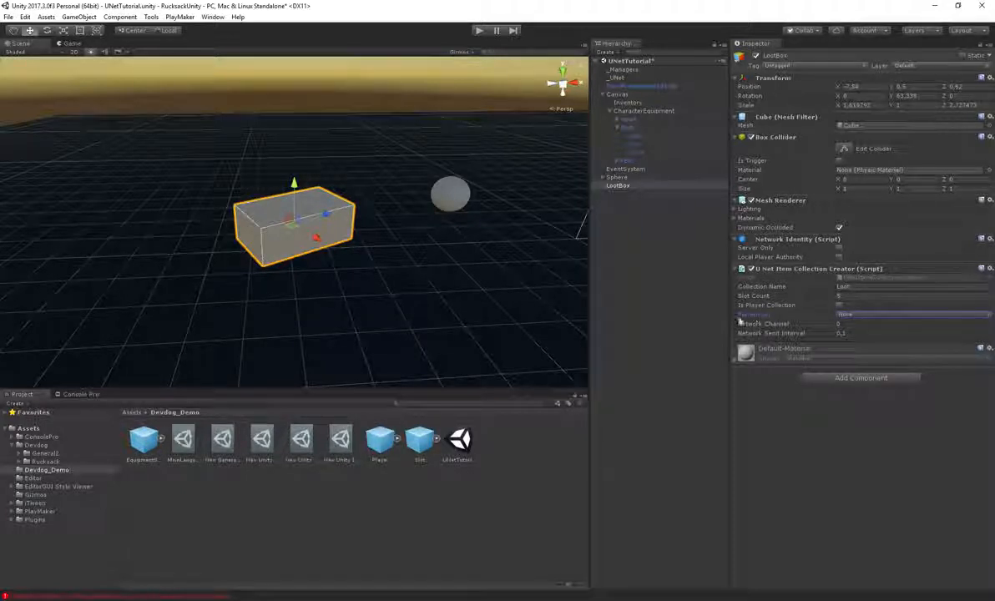
Step: Add the U Net Item Collection Generator component to LootBox
alt+drag(380, 256, 372, 252)
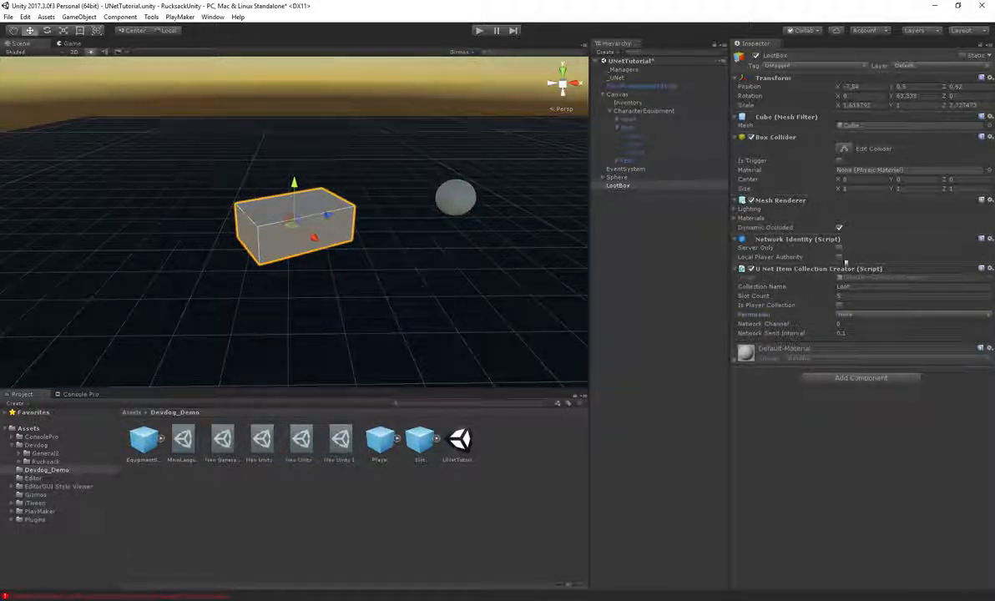
alt+drag(409, 249, 392, 246)
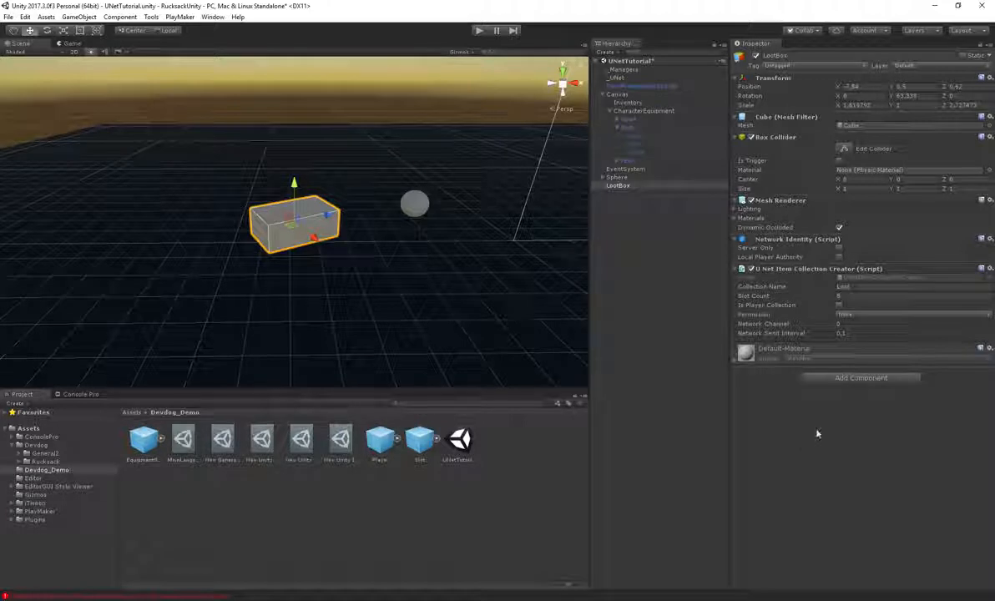
click(837, 380)
key(Down)
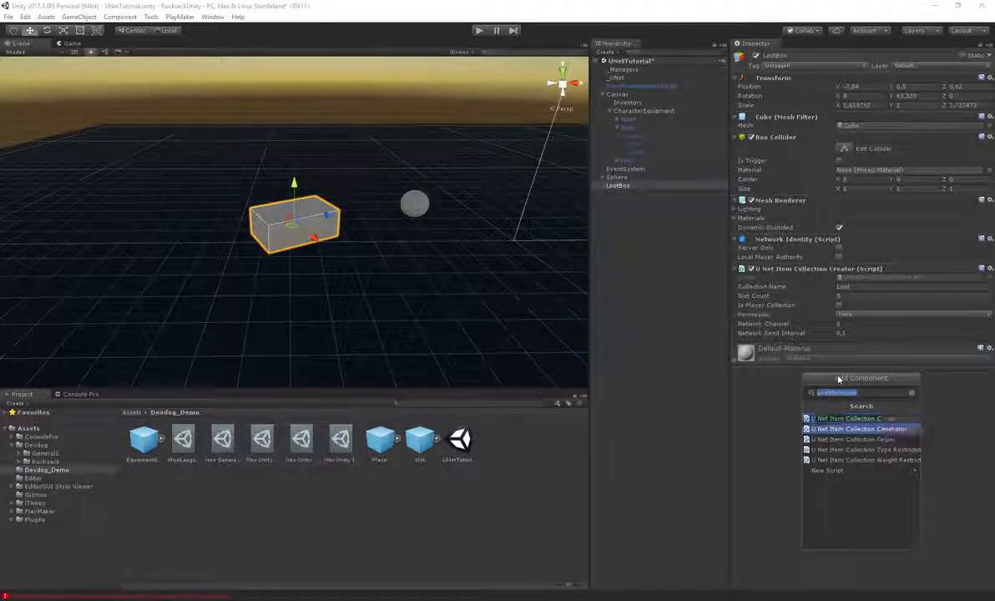
key(Return)
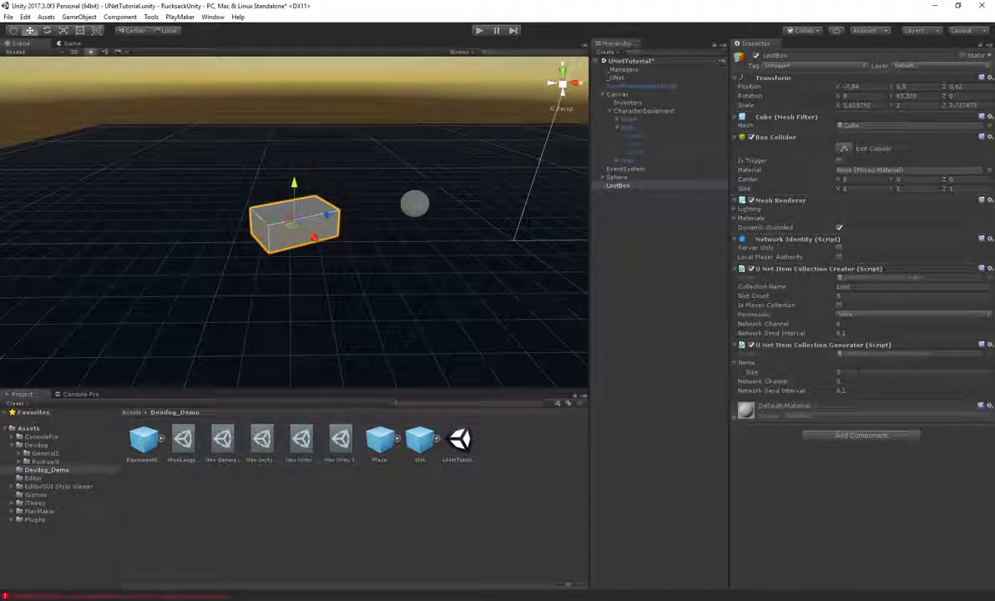
Step: Set the generator's items to one element using the unityequippableitemdefinition asset with an amount of 1
text(1)
key(Return)
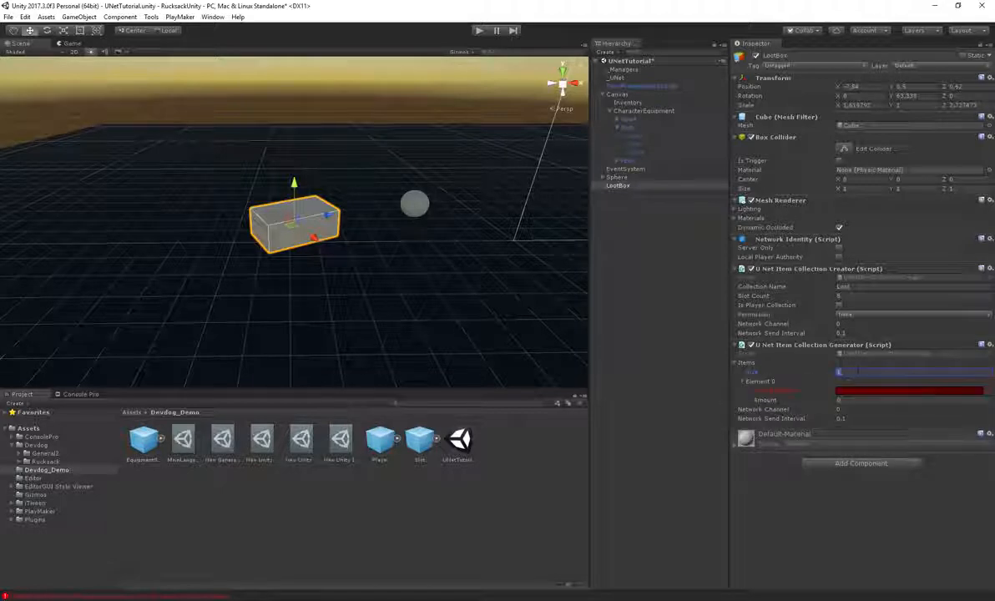
click(989, 390)
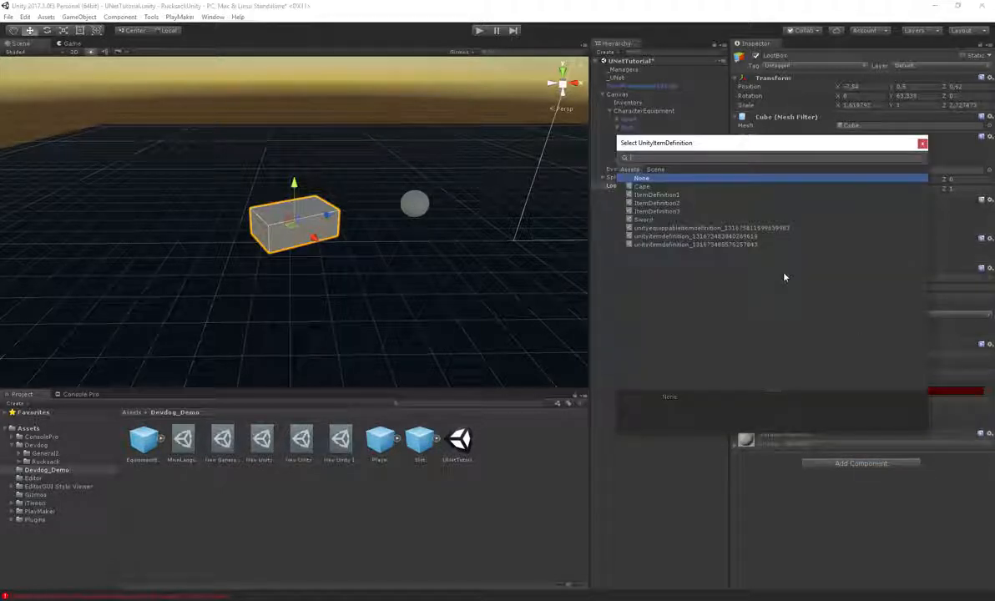
double_click(682, 227)
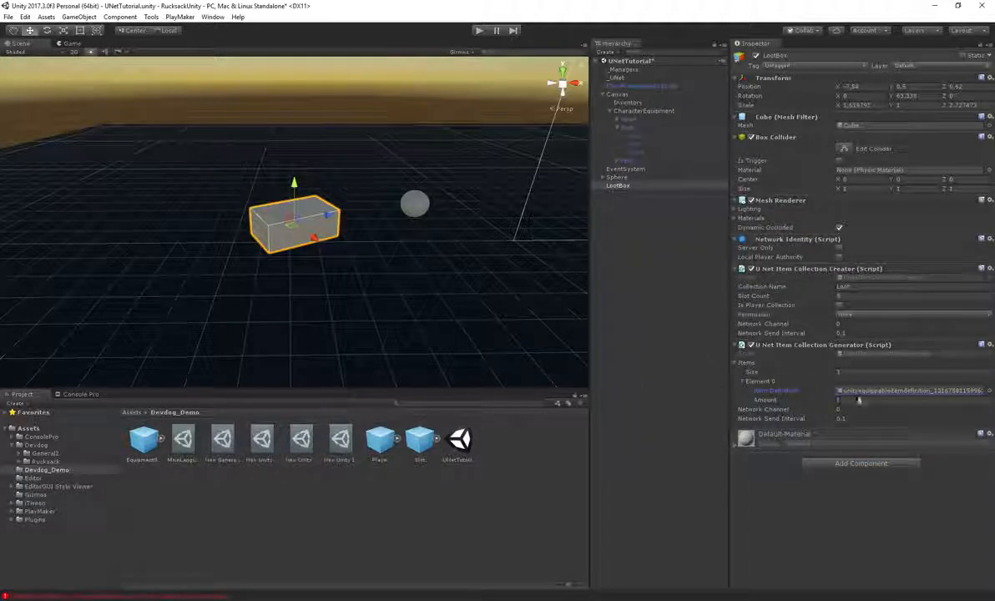
click(859, 401)
click(851, 521)
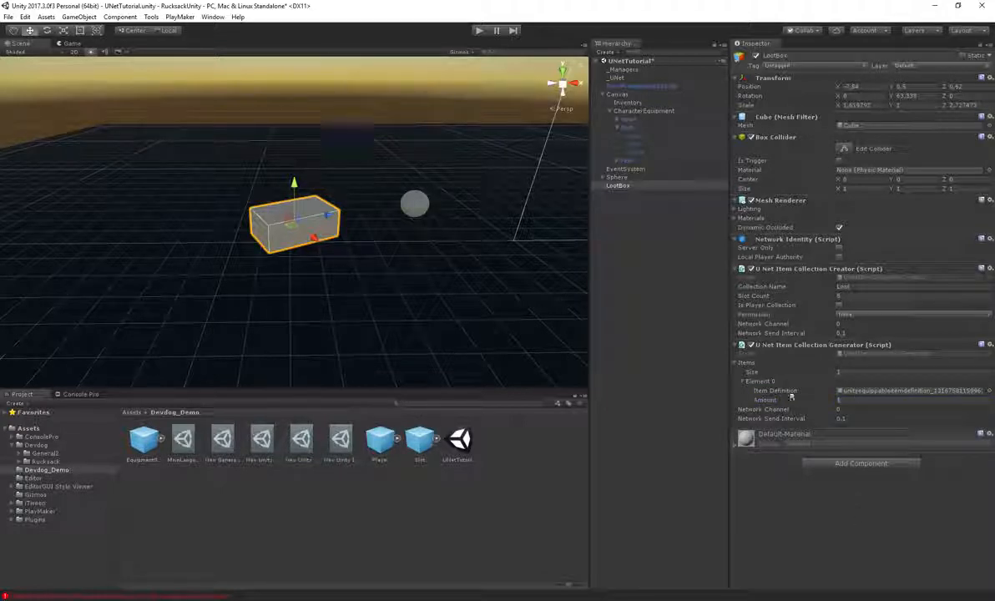
click(743, 382)
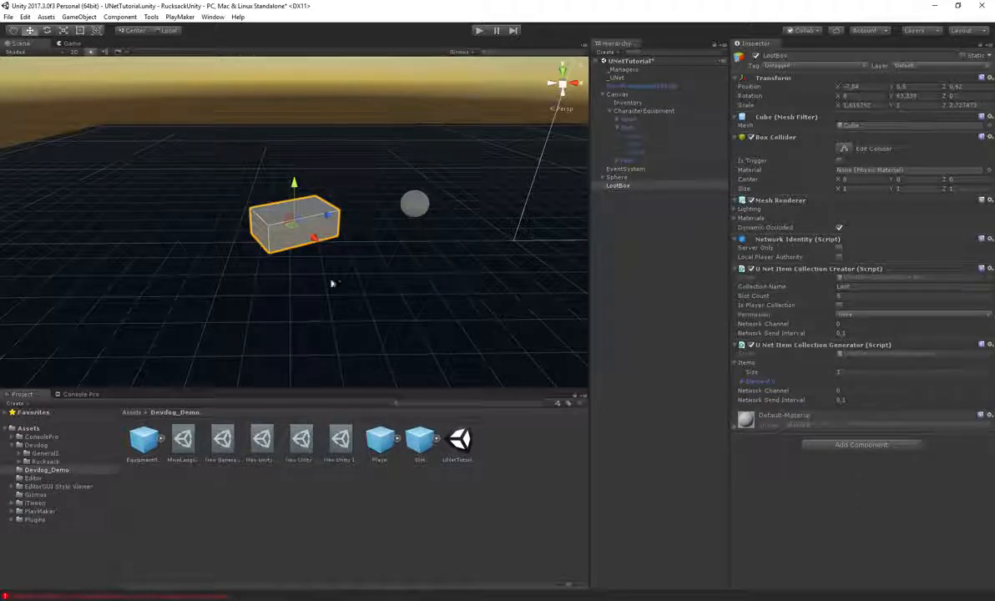
click(743, 382)
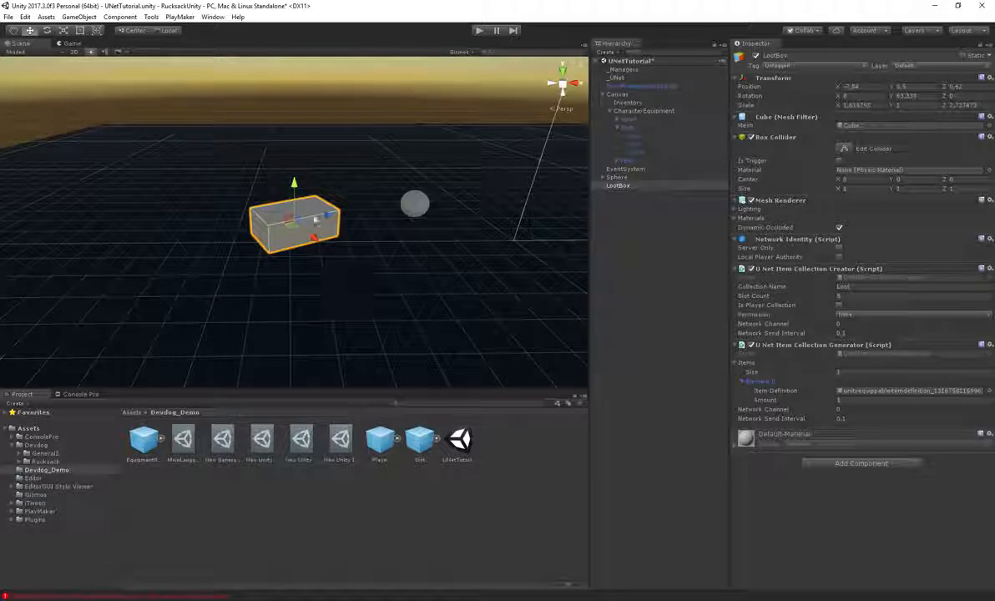
Step: Collapse the generator's settings and add the U Net Trigger component to LootBox
click(820, 346)
click(844, 387)
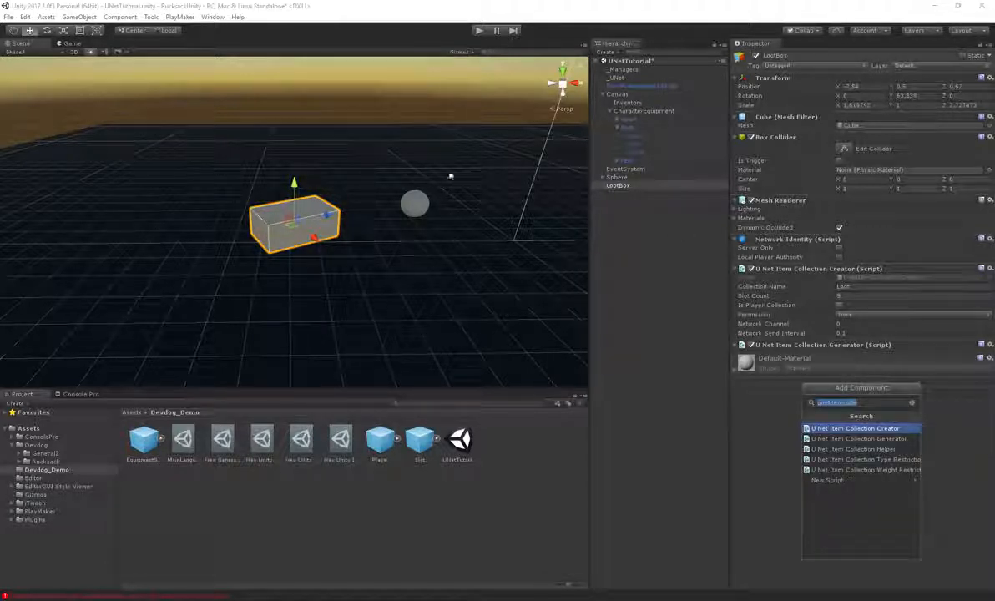
text(unettrigger)
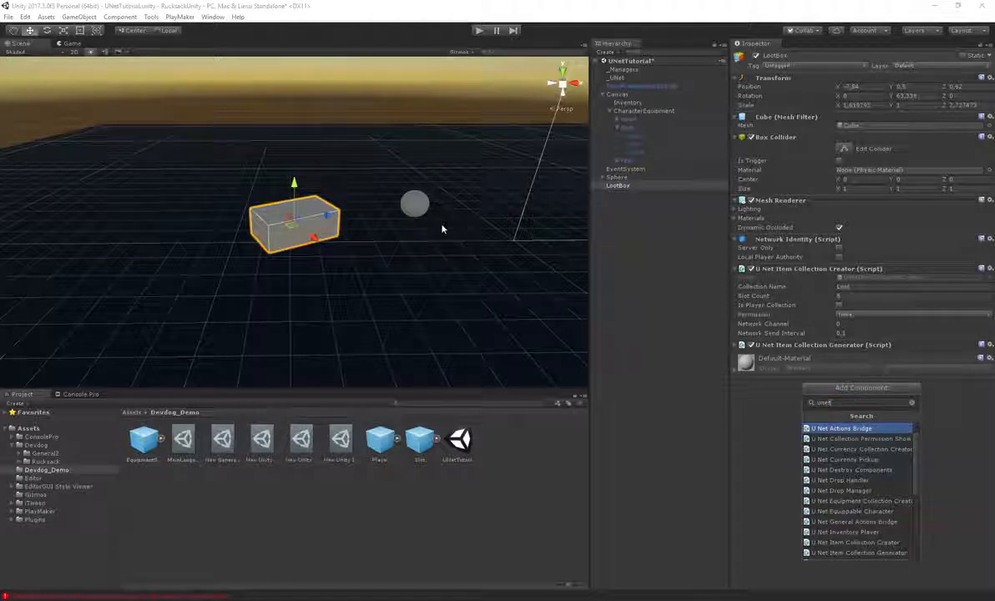
key(Return)
Step: Add the Trigger Input Handler component to LootBox
click(848, 426)
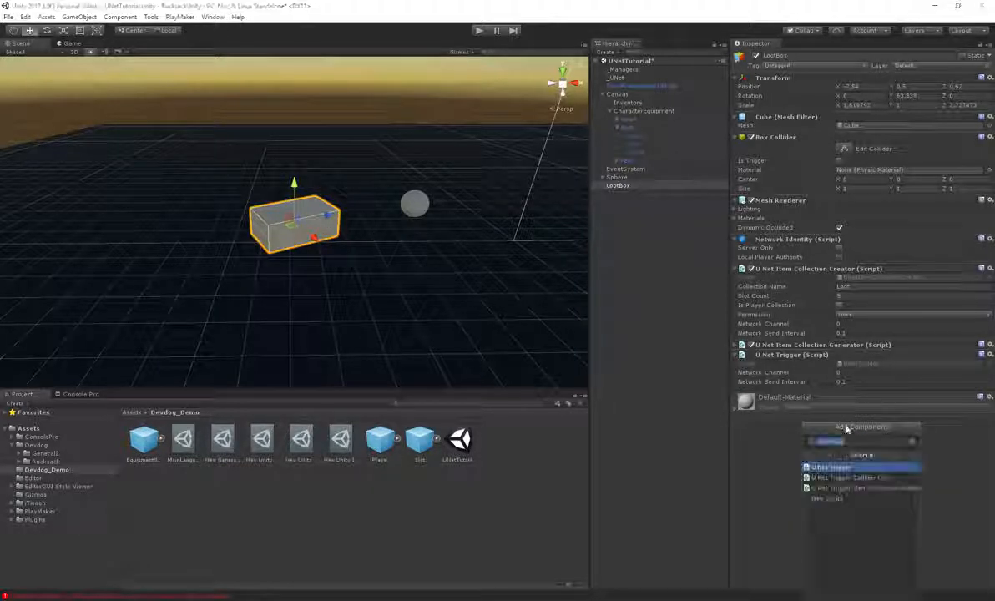
text(unett)
key(BackSpace)
key(BackSpace)
key(BackSpace)
key(BackSpace)
key(BackSpace)
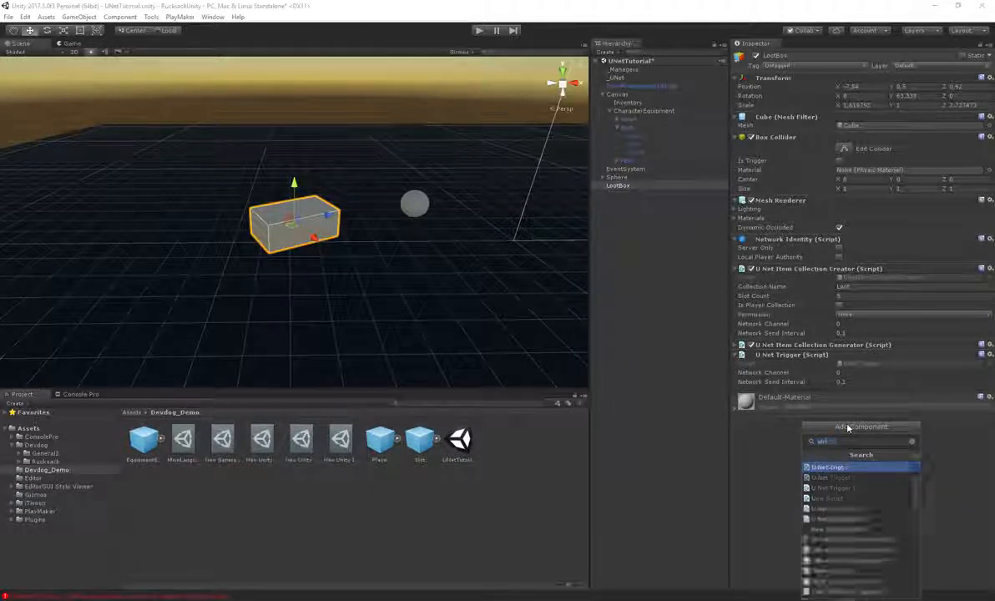
text(triggerinput)
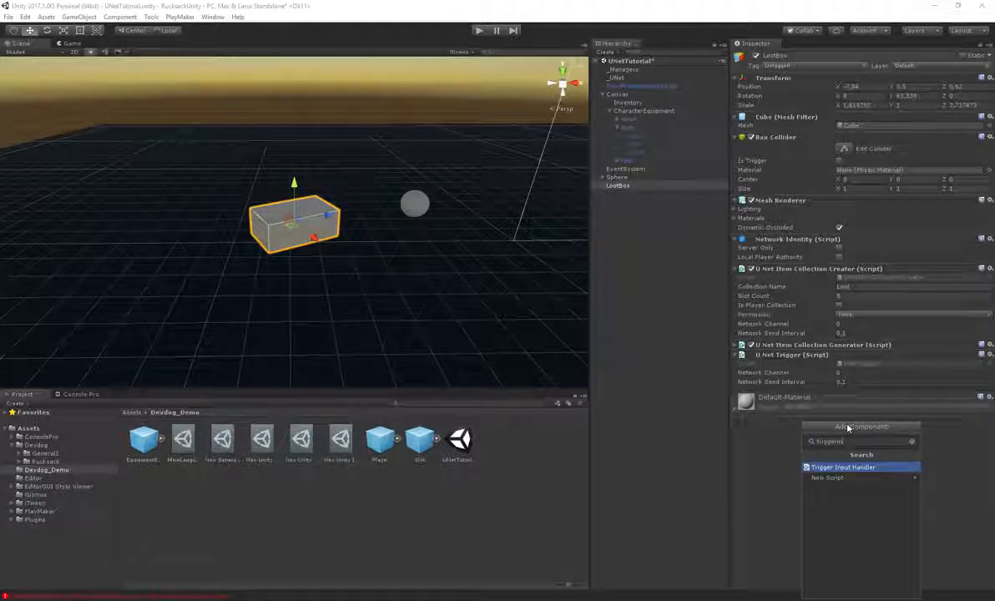
key(Return)
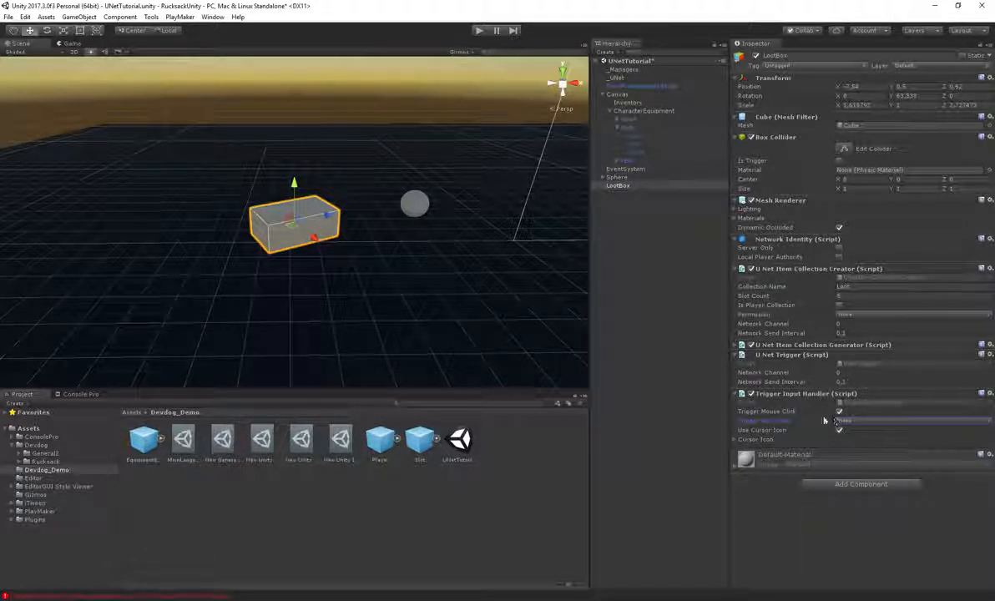
click(754, 411)
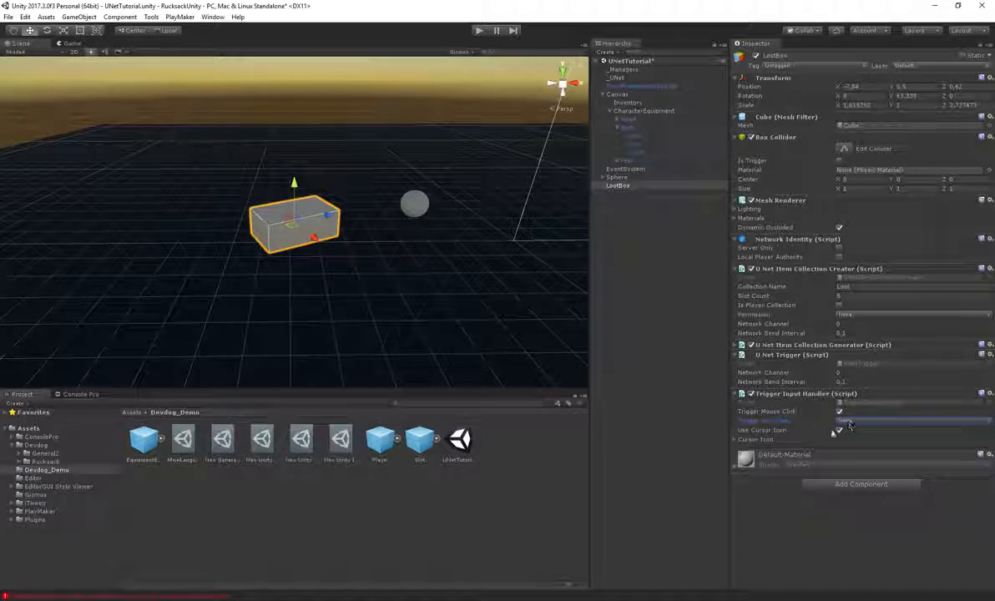
click(735, 440)
click(735, 440)
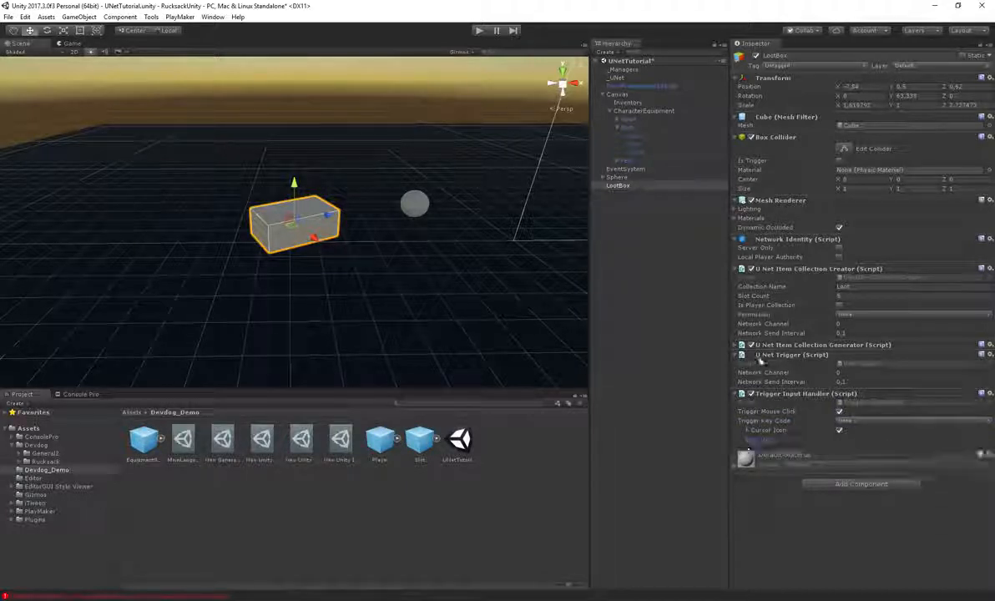
Step: Create an empty child object under LootBox and name it RangeHandler
click(616, 179)
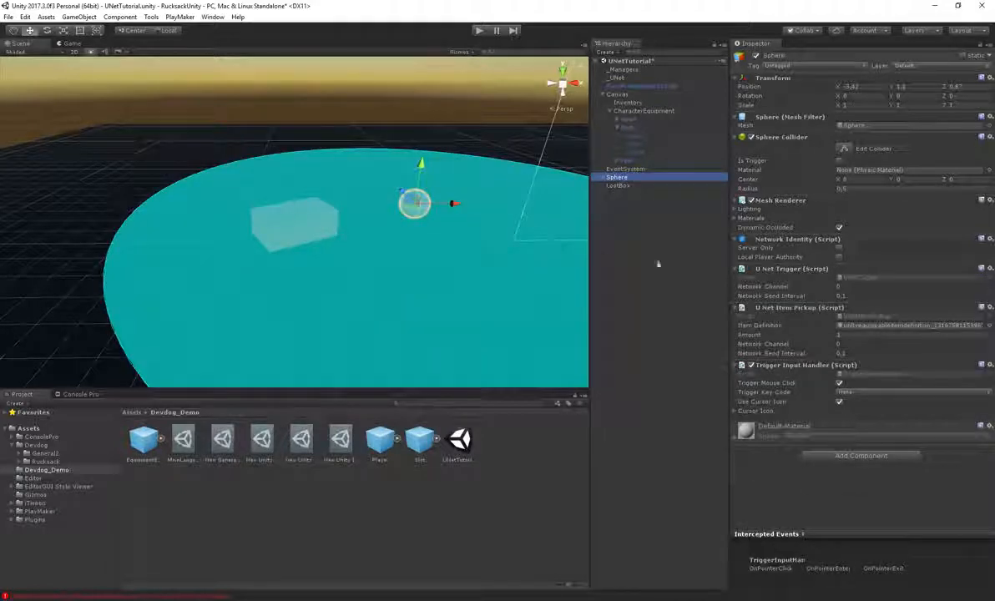
click(618, 185)
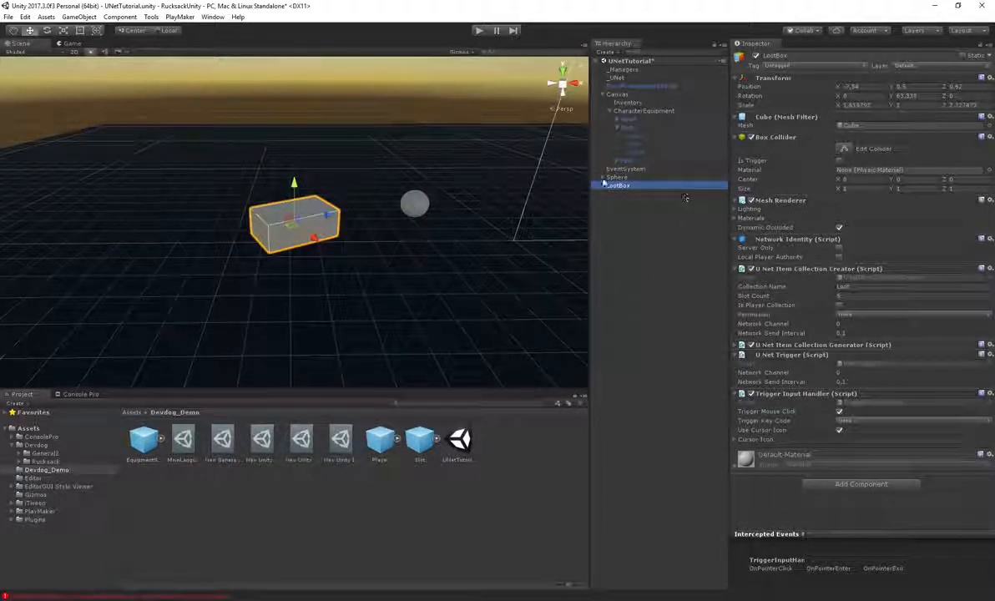
right_click(616, 185)
click(641, 262)
click(785, 55)
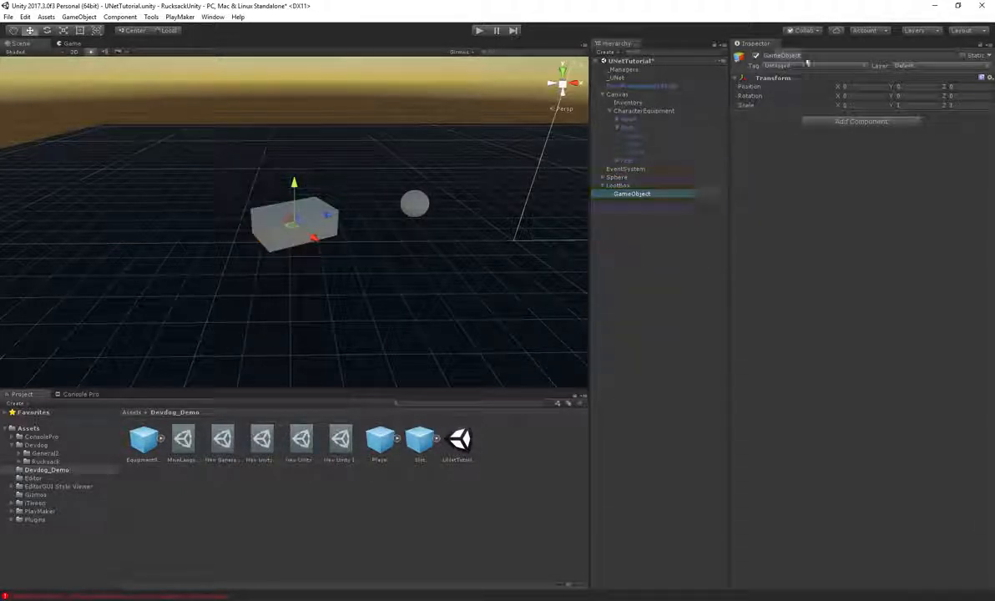
text(RangeHandler)
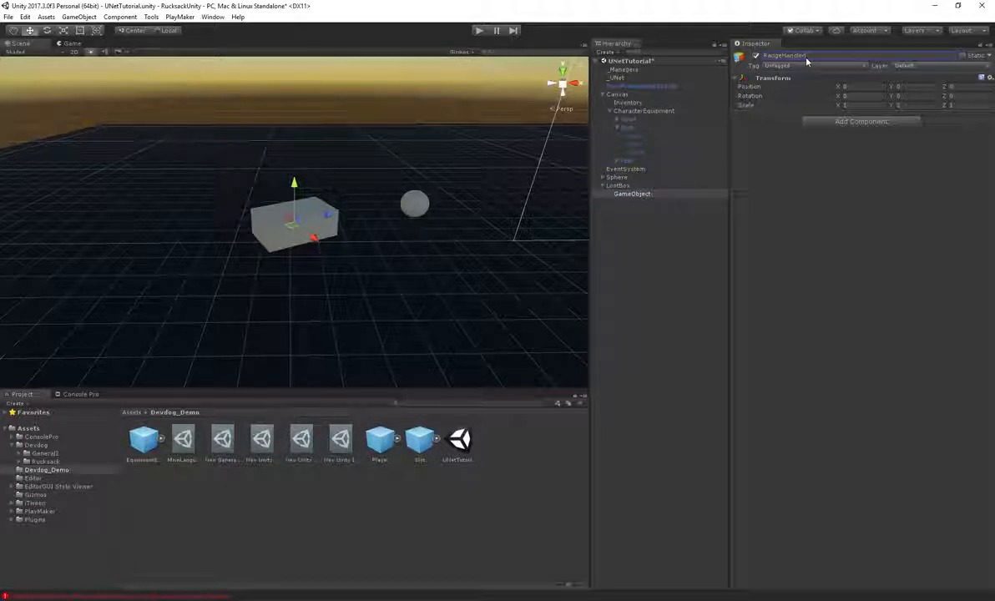
key(Return)
Step: Add the Trigger Range Handler component to RangeHandler and view its use range around the loot box
click(847, 121)
text(trigger range)
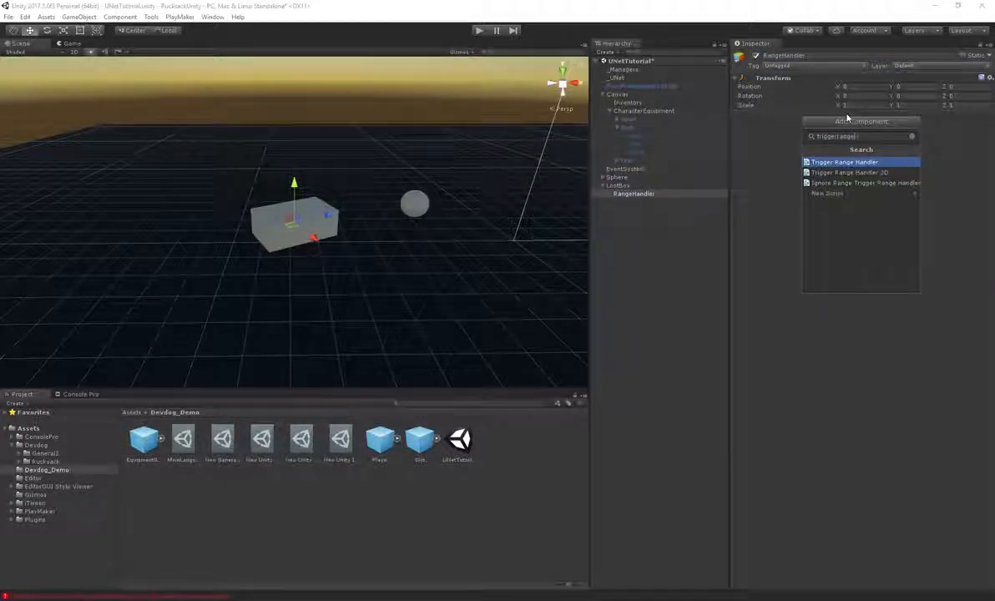
key(Return)
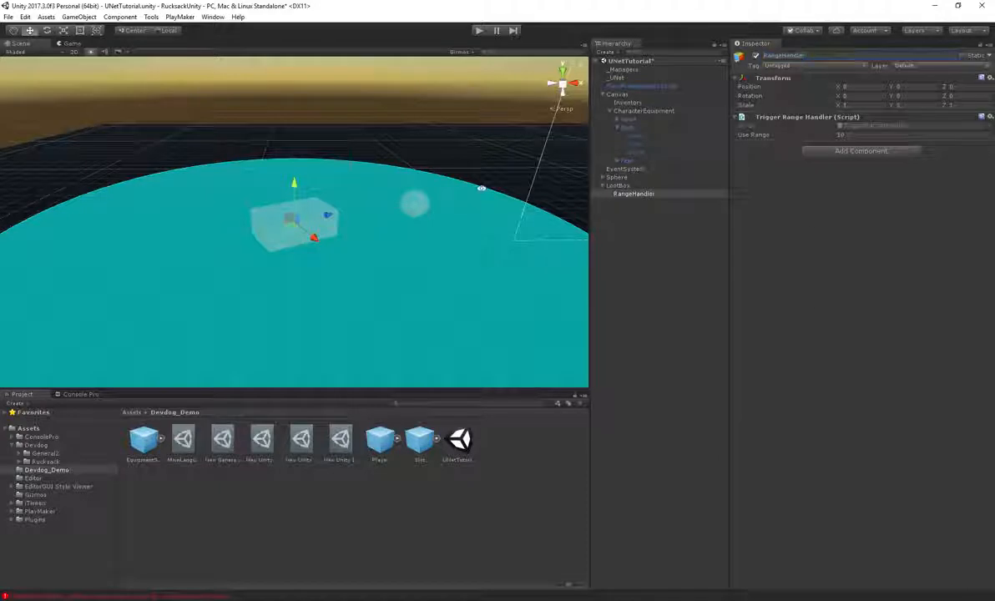
alt+right_drag(482, 188, 337, 149)
alt+drag(337, 148, 235, 145)
alt+right_drag(235, 145, 408, 176)
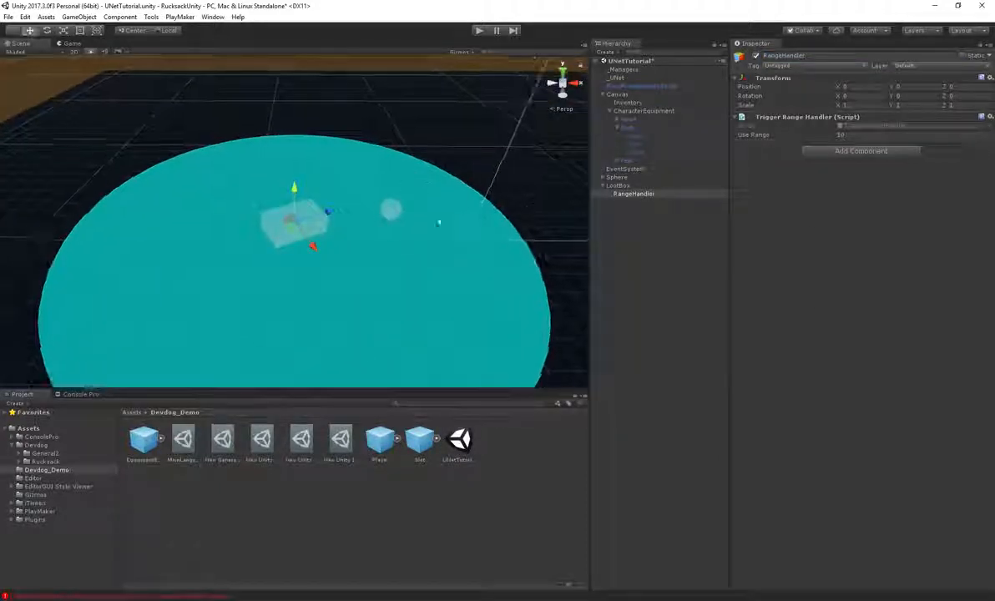
Step: Add the U Net Trigger Item Collection Enabler component to LootBox
click(619, 185)
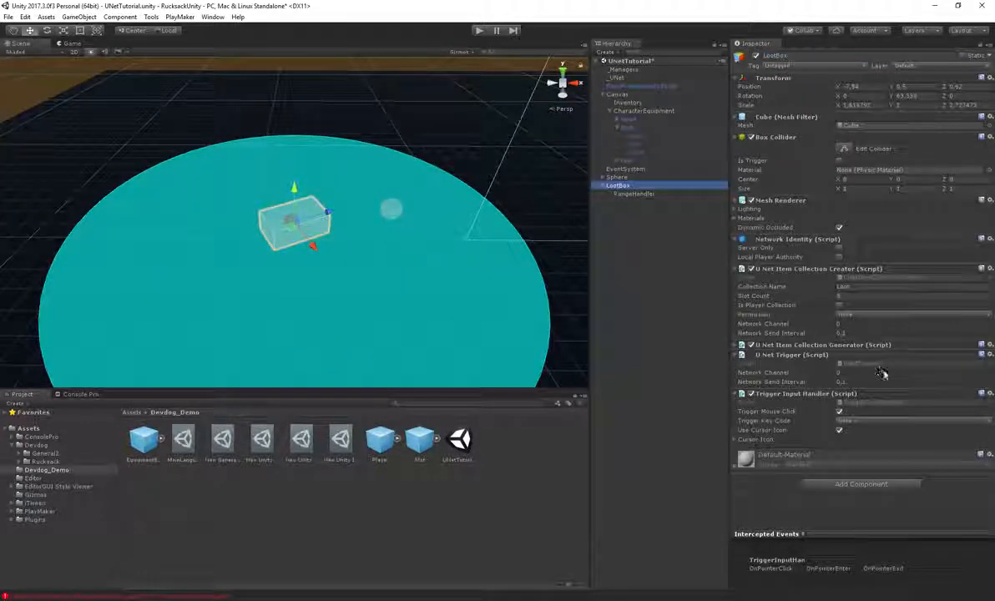
click(789, 503)
alt+drag(412, 313, 414, 281)
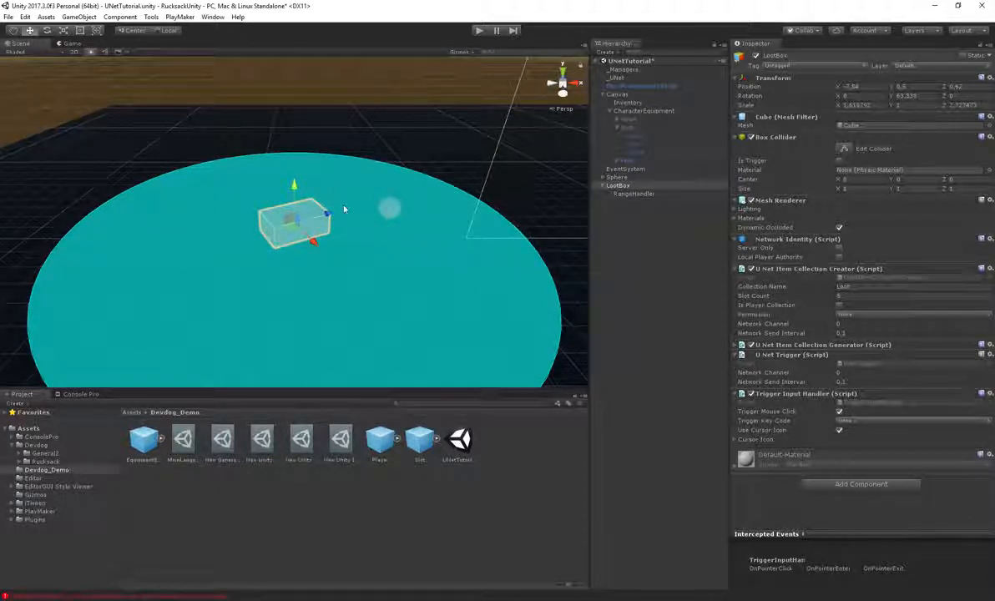
click(857, 485)
text(enabler)
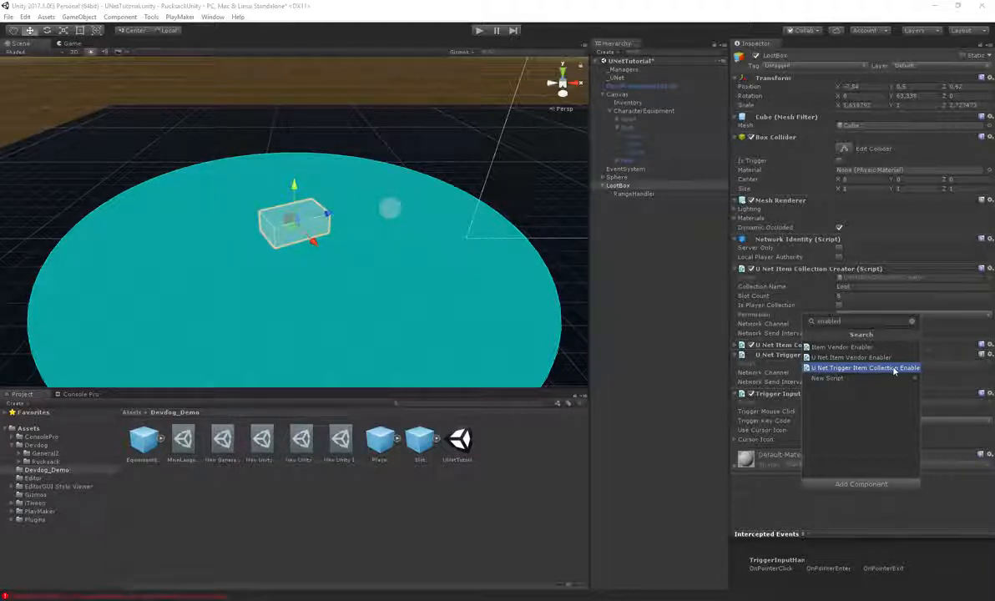
click(882, 368)
scroll(762, 320, down, 2)
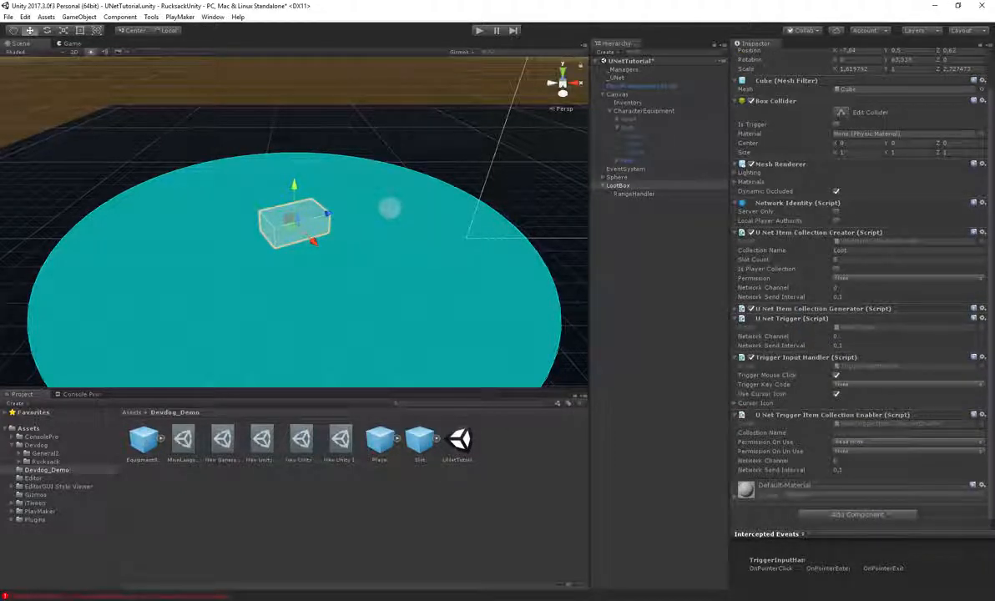
Step: Set the enabler's collection name to Loot by copying the name from LootBox's item collection creator
click(841, 434)
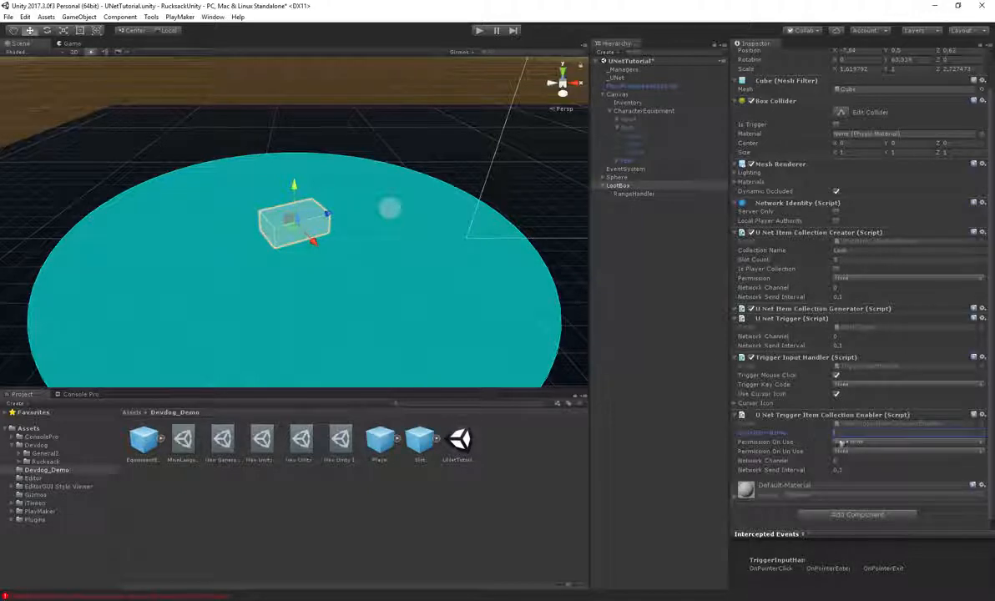
click(787, 439)
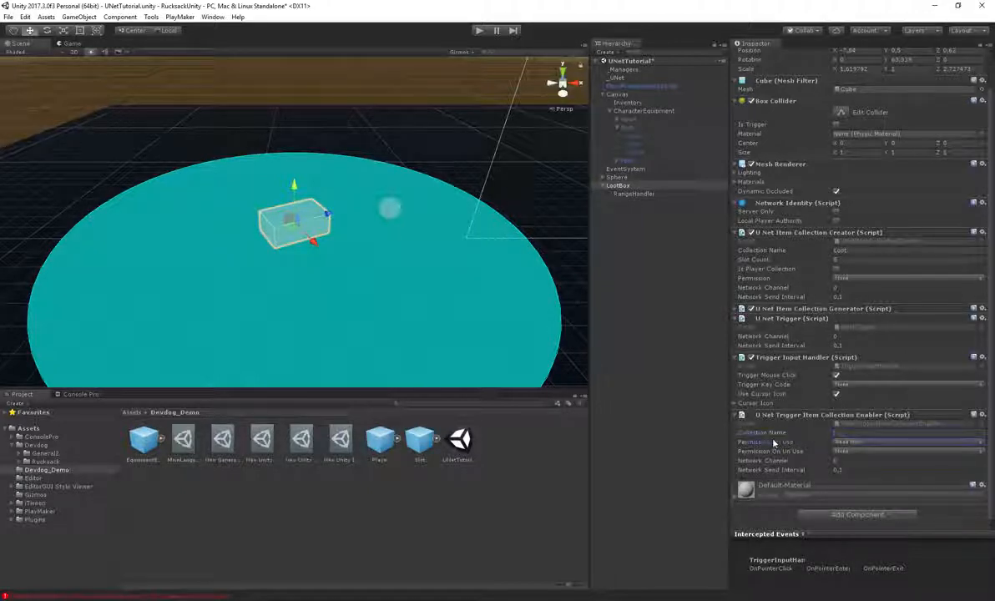
click(843, 251)
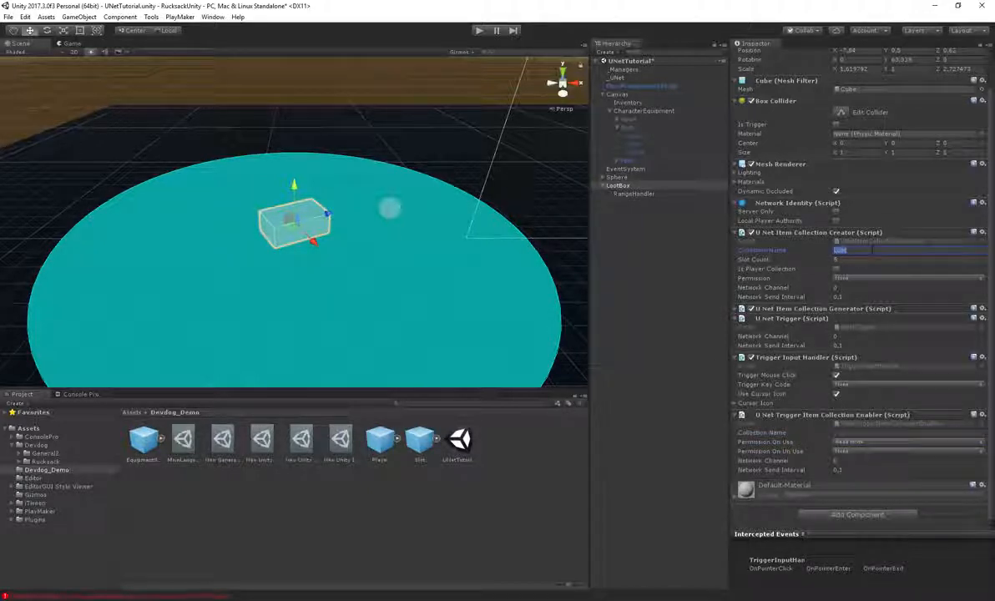
key(ctrl+c)
click(851, 433)
key(ctrl+v)
click(785, 443)
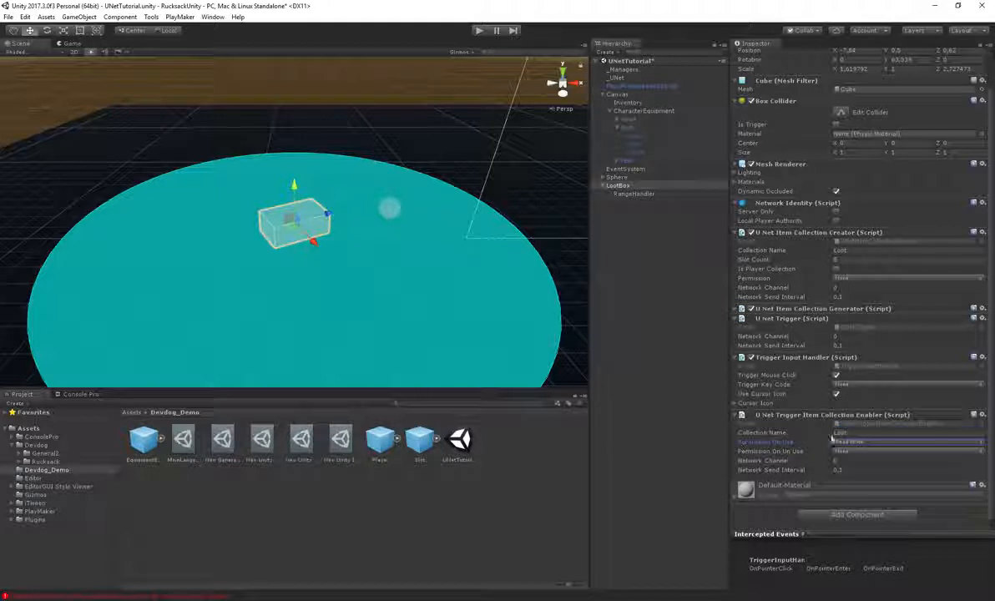
click(860, 443)
click(752, 454)
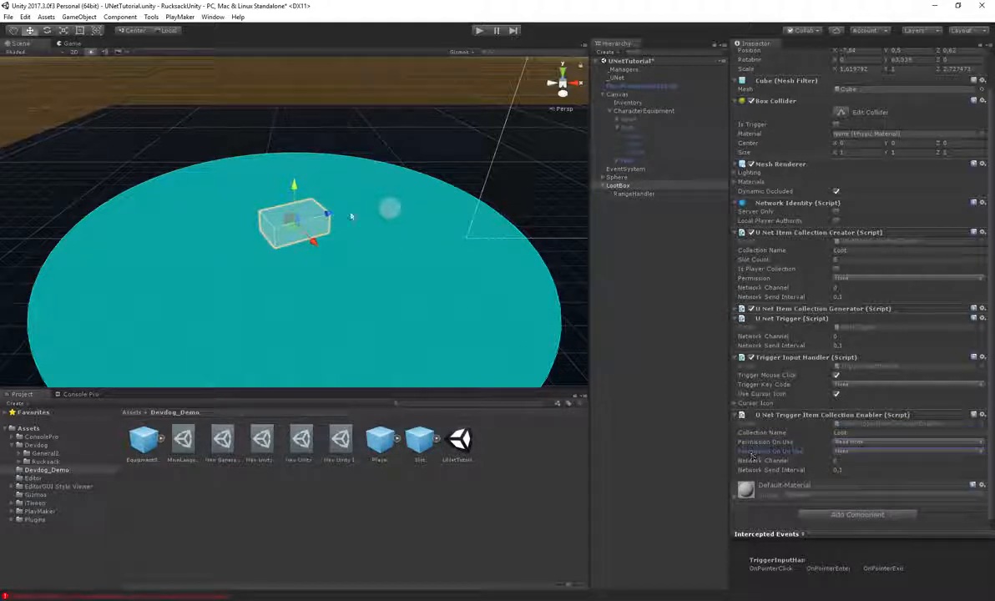
click(843, 452)
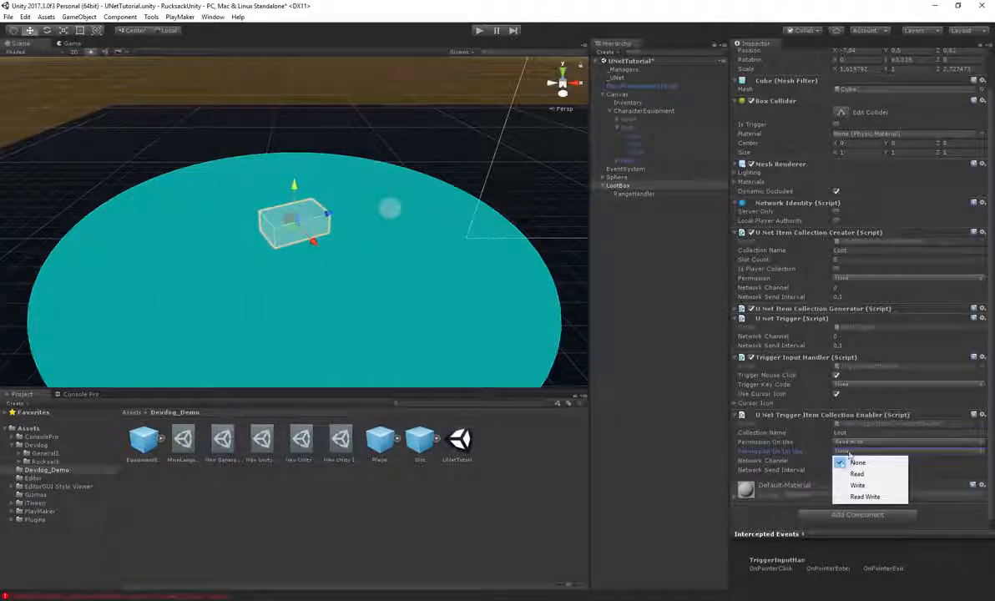
click(855, 431)
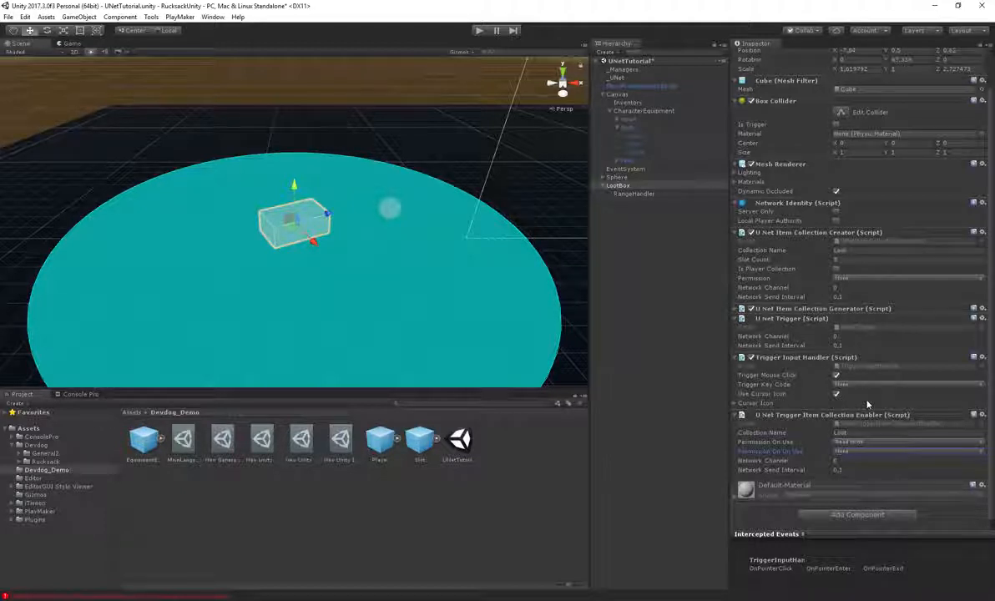
Step: Save the scene and run it in play mode with a server and a local client
alt+drag(573, 268, 368, 246)
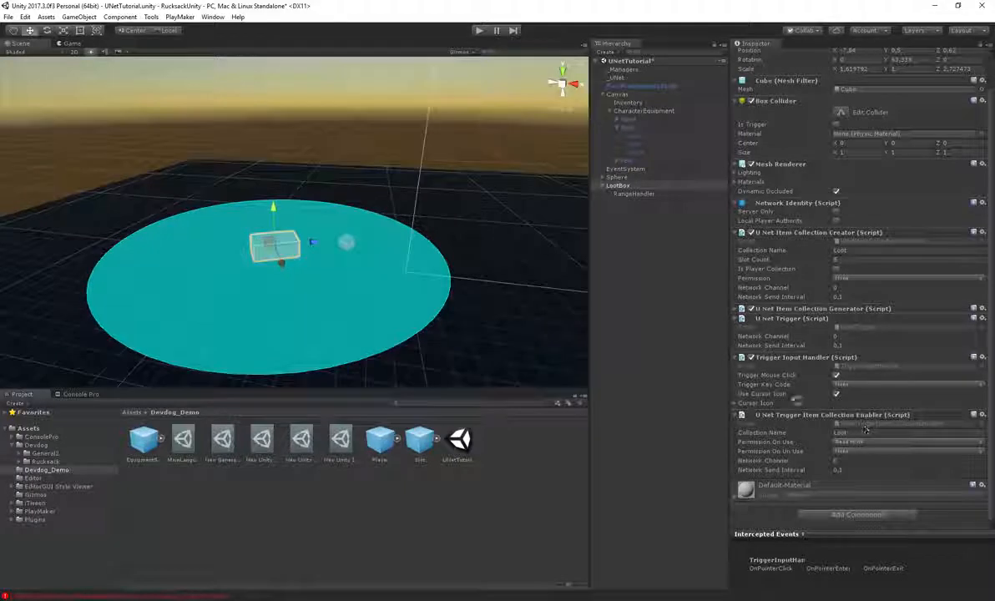
key(ctrl+s)
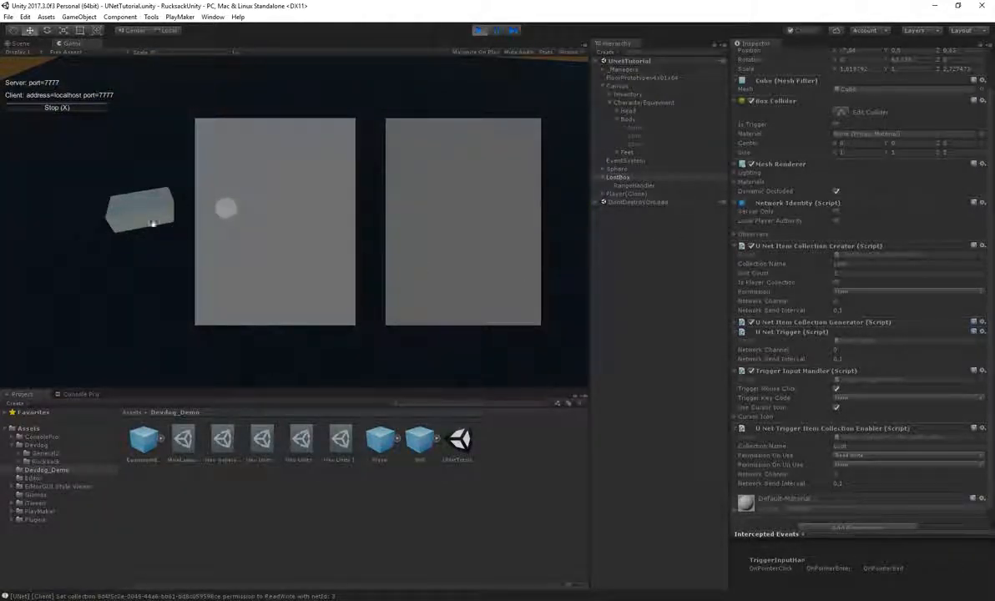
Step: Open the UNet Collection Debugger, enlarge its window and examine which identities have access to the Loot collection
click(151, 16)
mouse_move(131, 56)
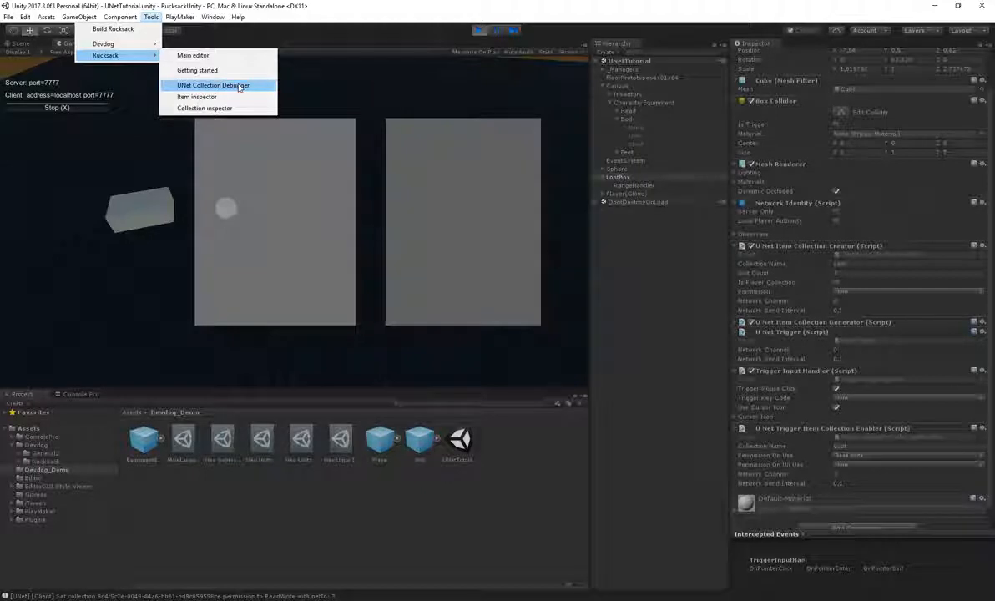
click(196, 87)
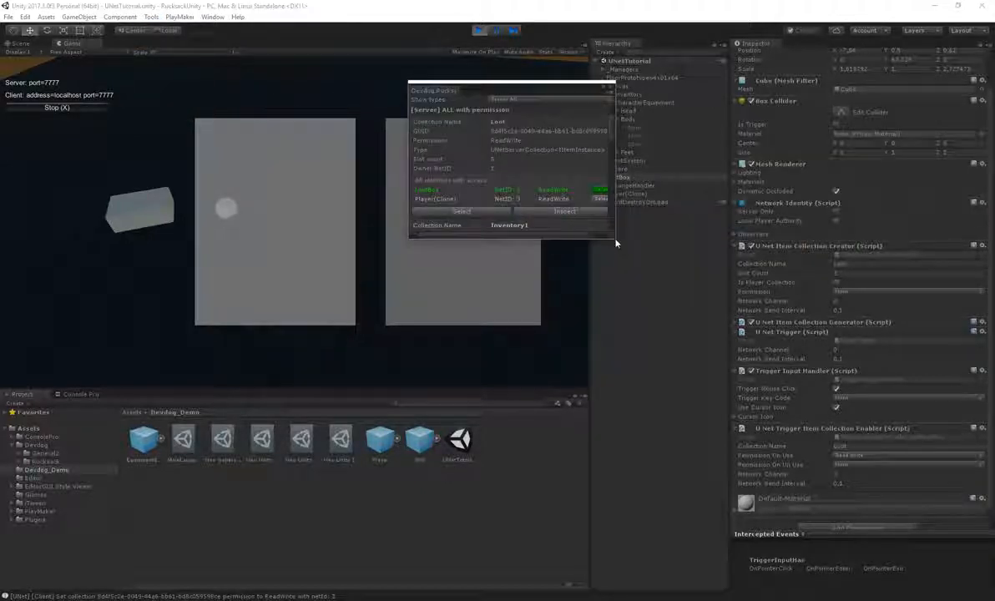
drag(540, 91, 591, 81)
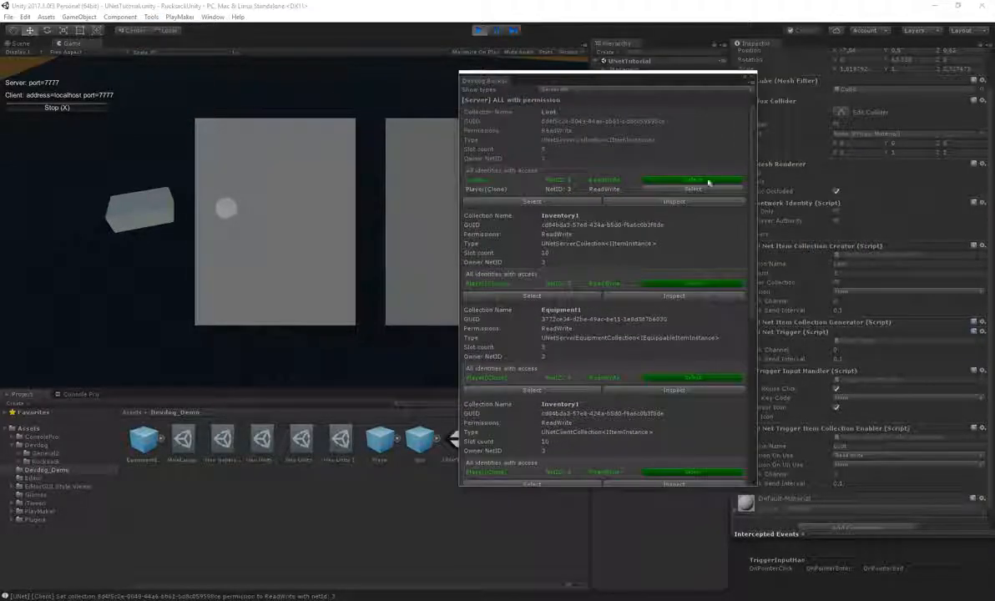
drag(753, 160, 758, 215)
scroll(641, 168, up, 3)
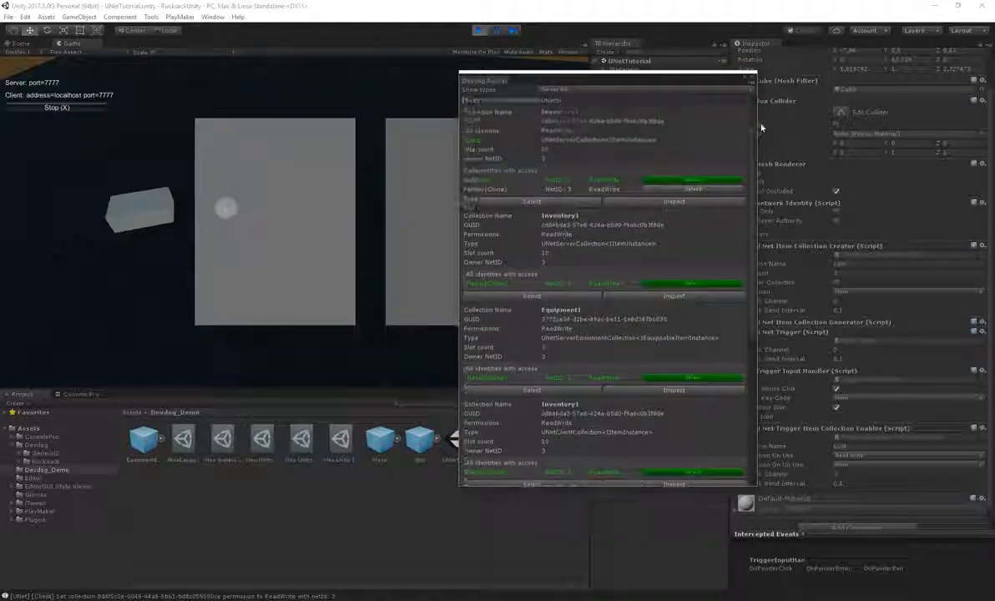
drag(556, 84, 593, 73)
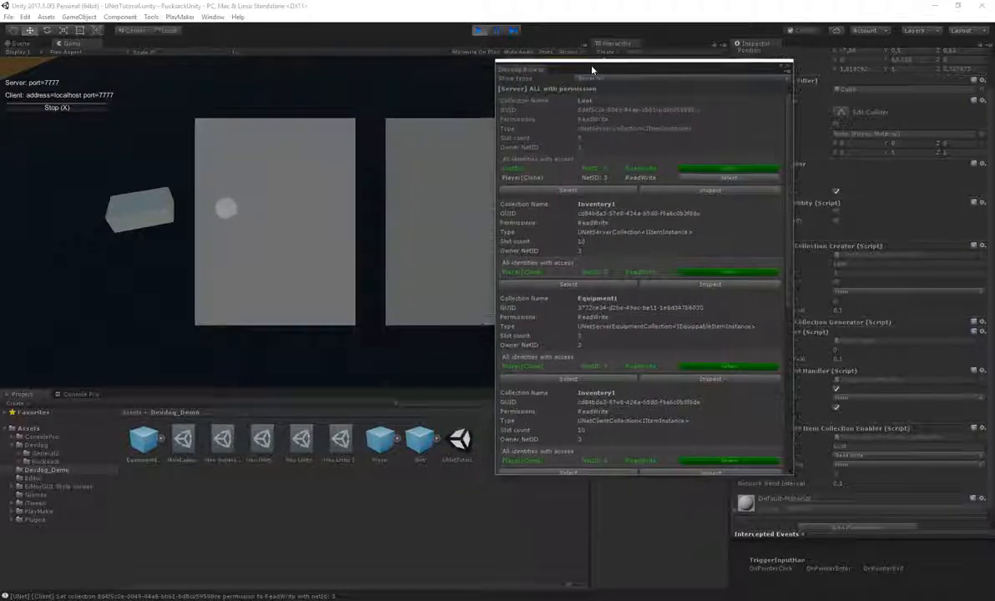
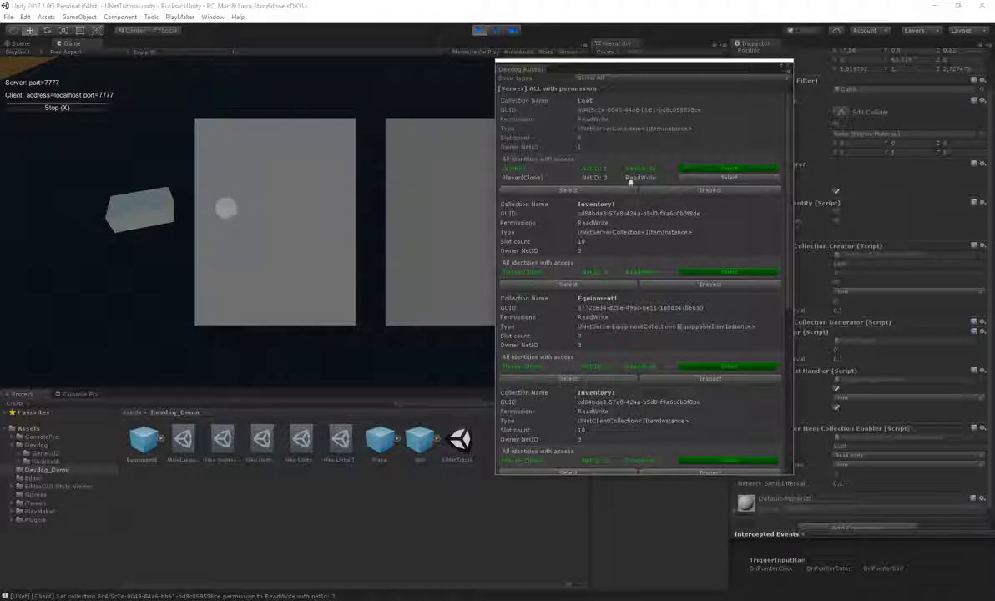
Step: Toggle use of the loot box in the game, check the Loot collection's access in the debugger each time, and close the debugger
click(144, 212)
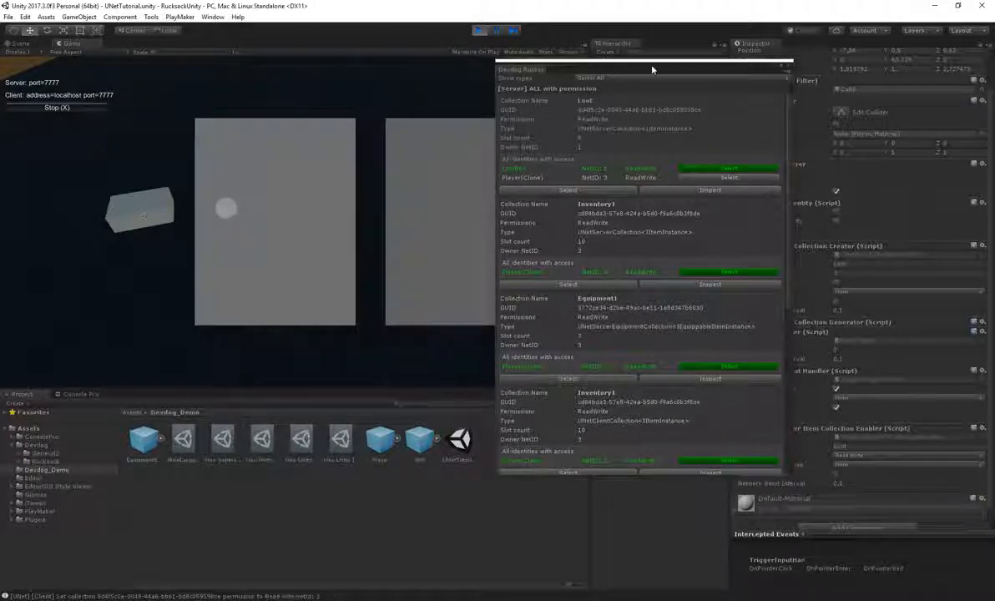
drag(650, 69, 640, 73)
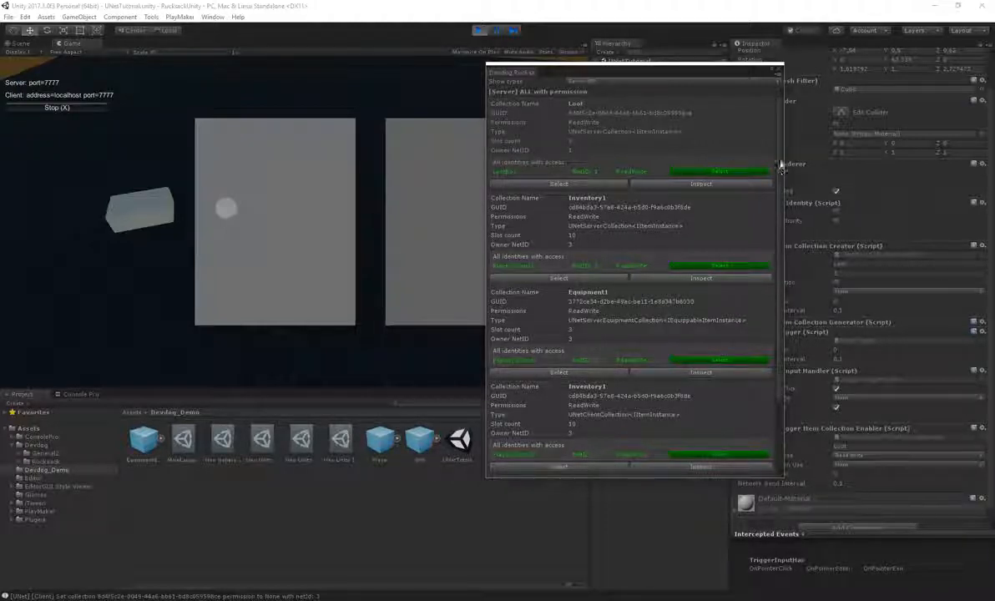
scroll(775, 167, down, 3)
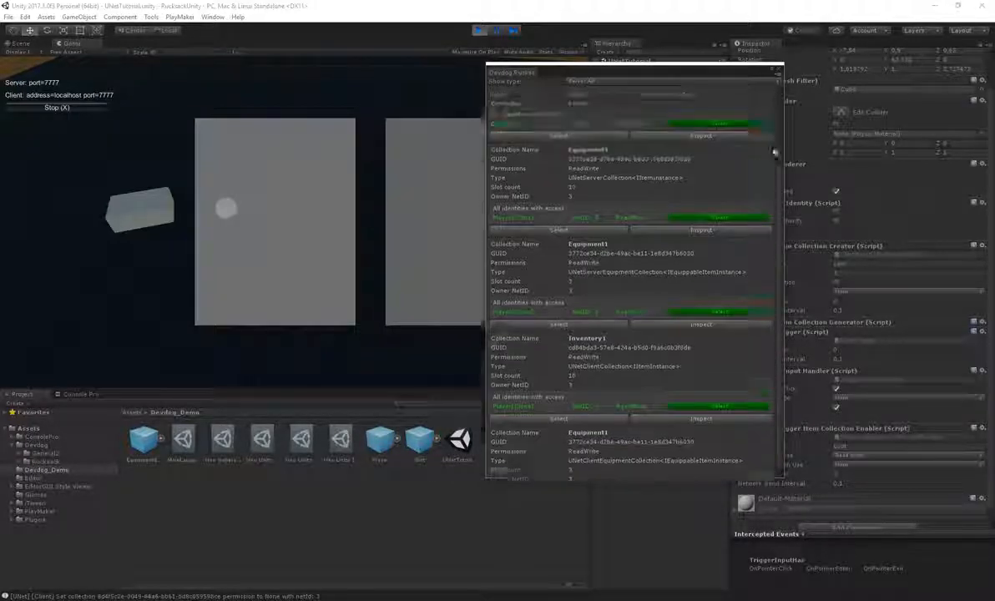
scroll(775, 153, up, 3)
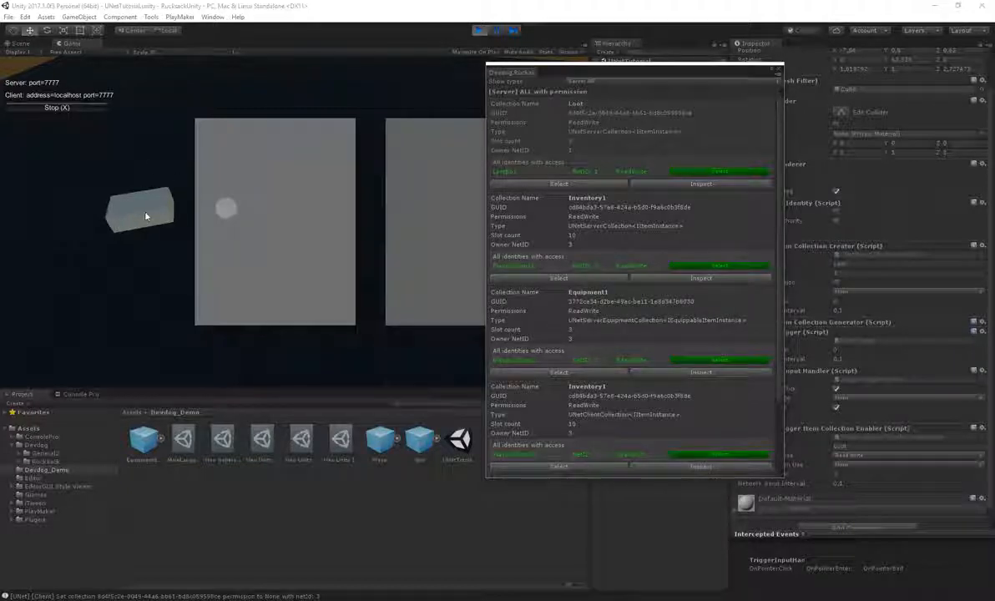
click(140, 217)
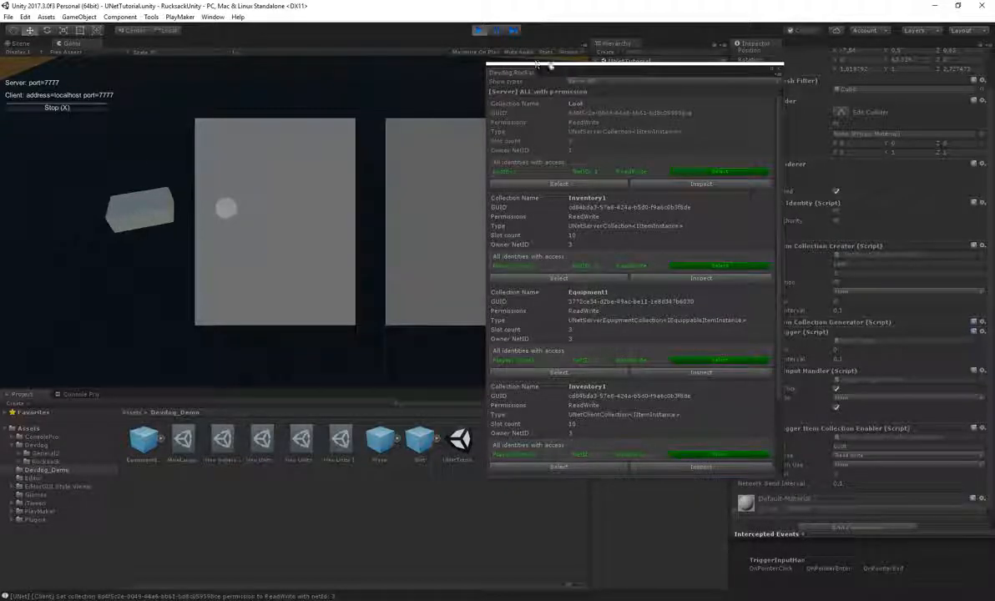
drag(572, 75, 576, 74)
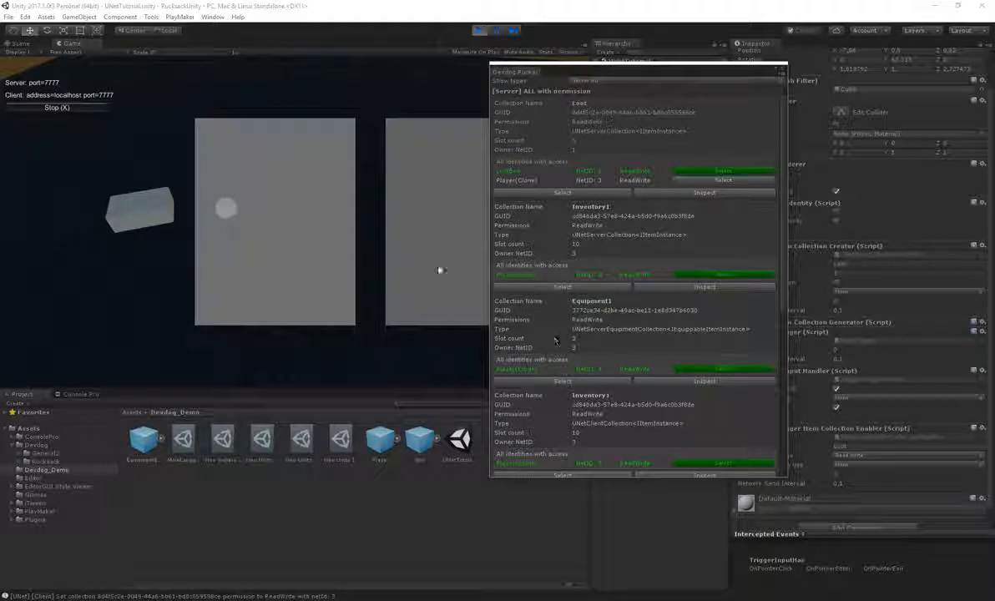
click(782, 71)
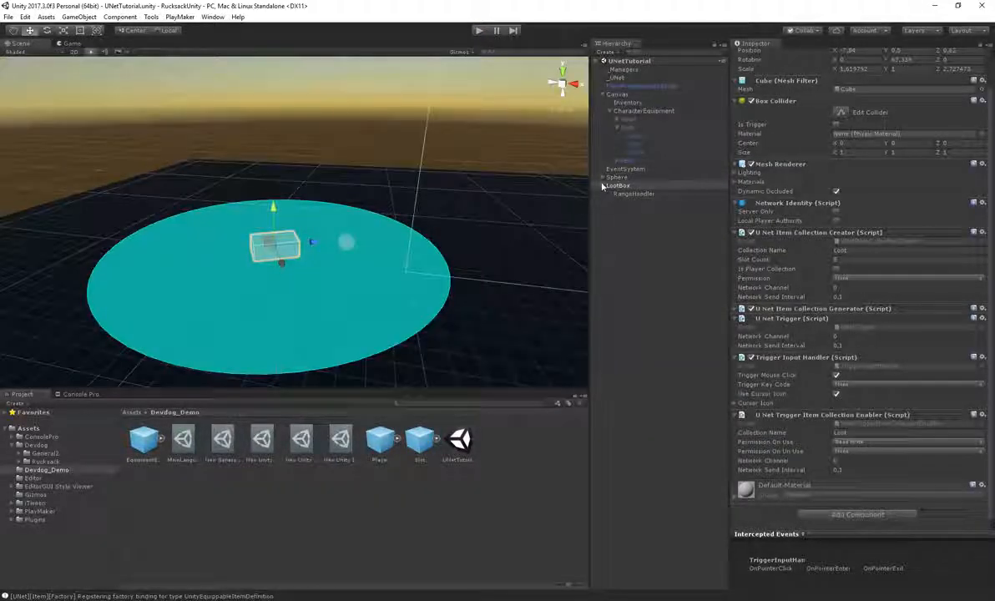
Step: Collapse LootBox and CharacterEquipment in the hierarchy and create an empty child object named Loot under Canvas
click(603, 185)
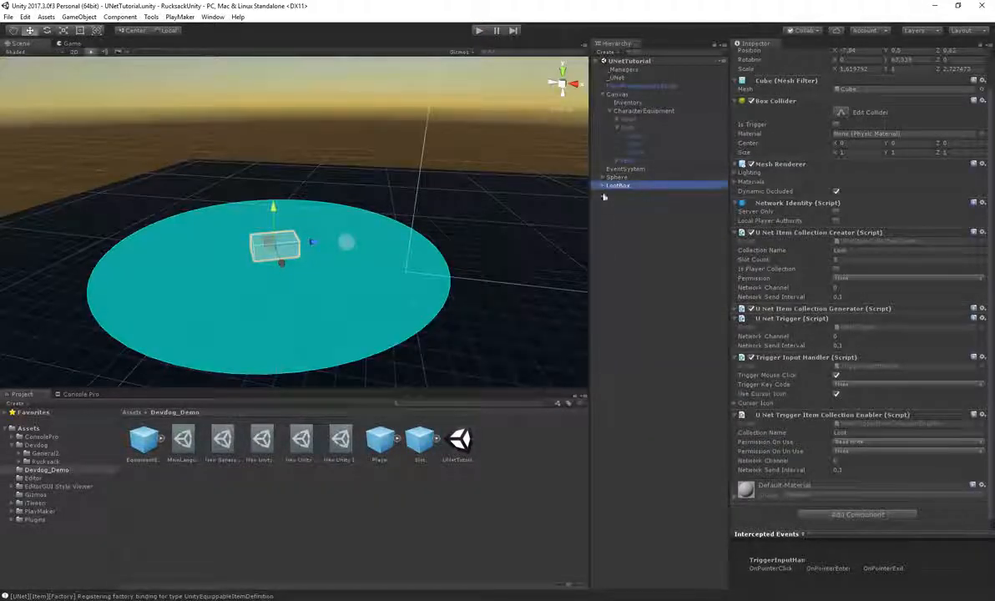
click(613, 207)
click(609, 110)
click(628, 96)
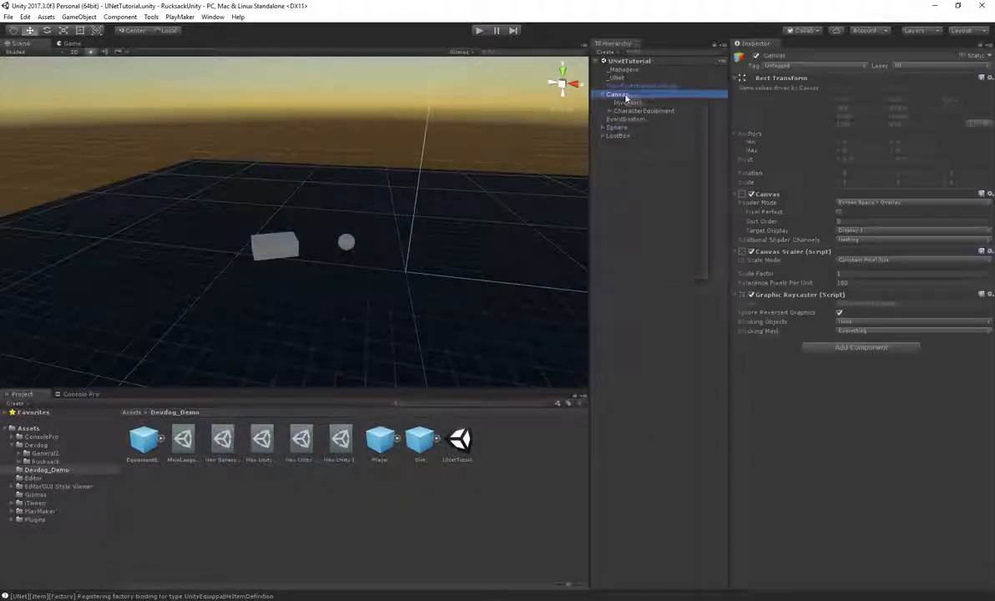
right_click(626, 96)
click(661, 180)
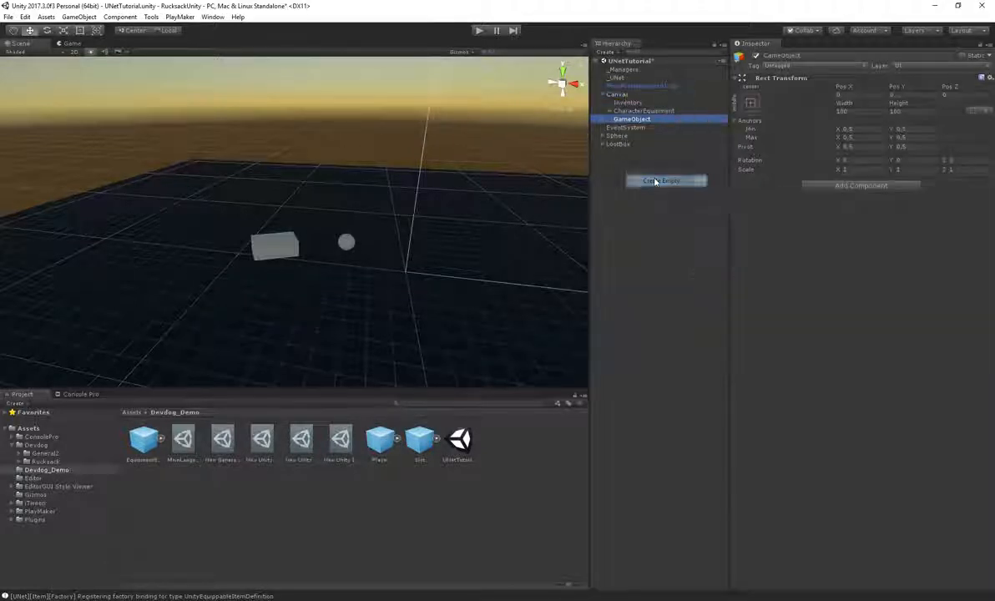
click(818, 55)
text(Loot)
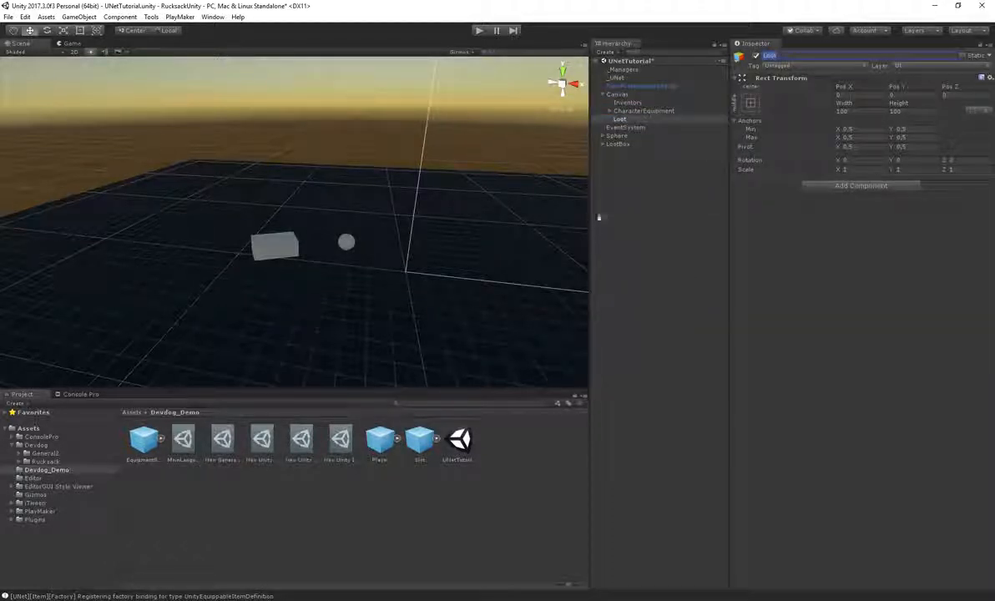
Step: Place the Loot rectangle beside the two existing panels on the canvas, sized about 285 by 157
alt+drag(444, 162, 477, 209)
alt+middle_drag(477, 209, 337, 202)
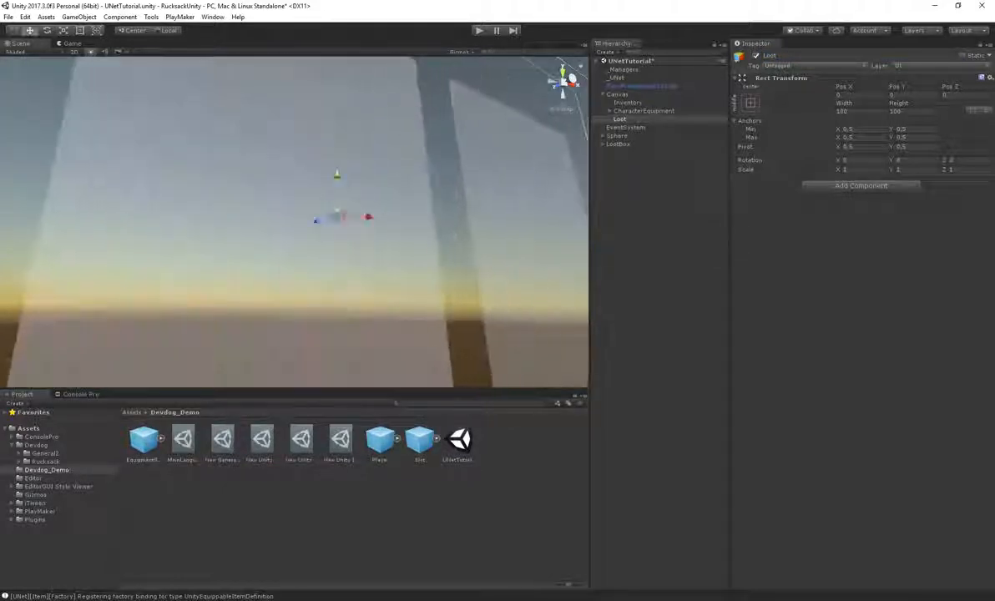
alt+right_drag(338, 202, 295, 223)
alt+drag(295, 224, 378, 208)
key(t)
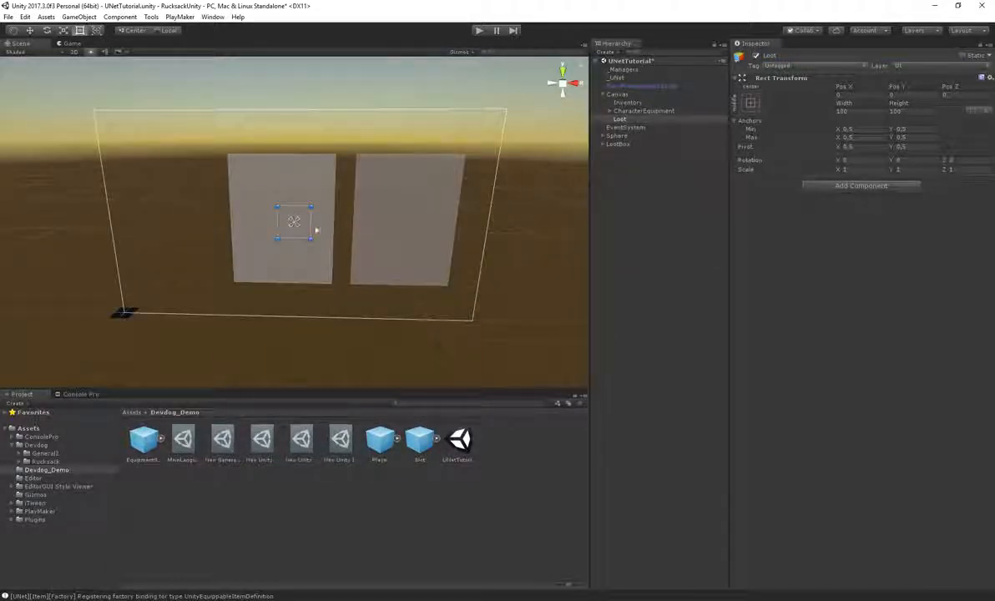
drag(262, 204, 167, 207)
Step: Add an Image component to Loot and lower its colour's alpha to make the panel semi-transparent like the others
click(842, 185)
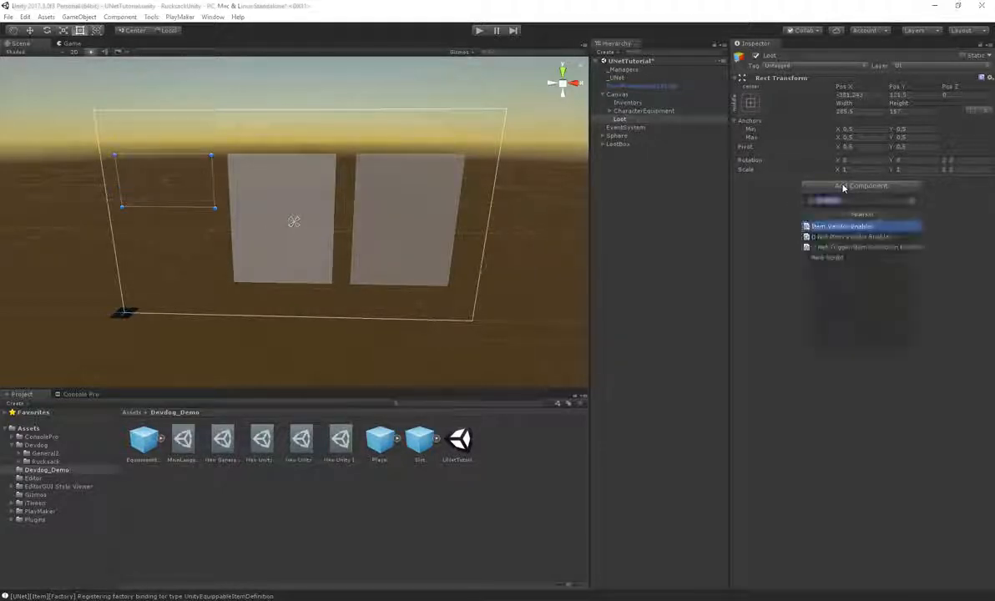
text(image)
key(Return)
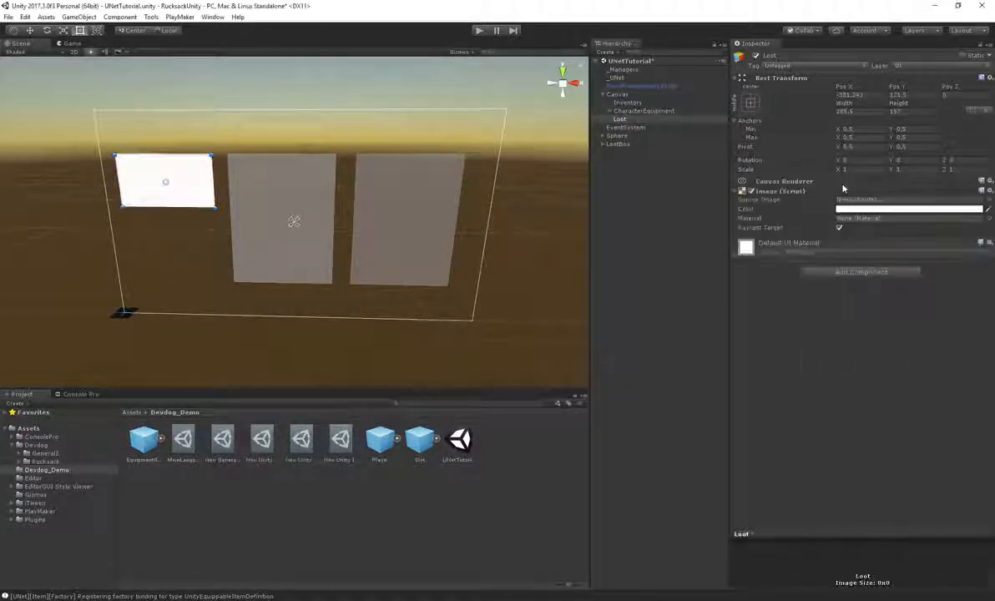
click(861, 209)
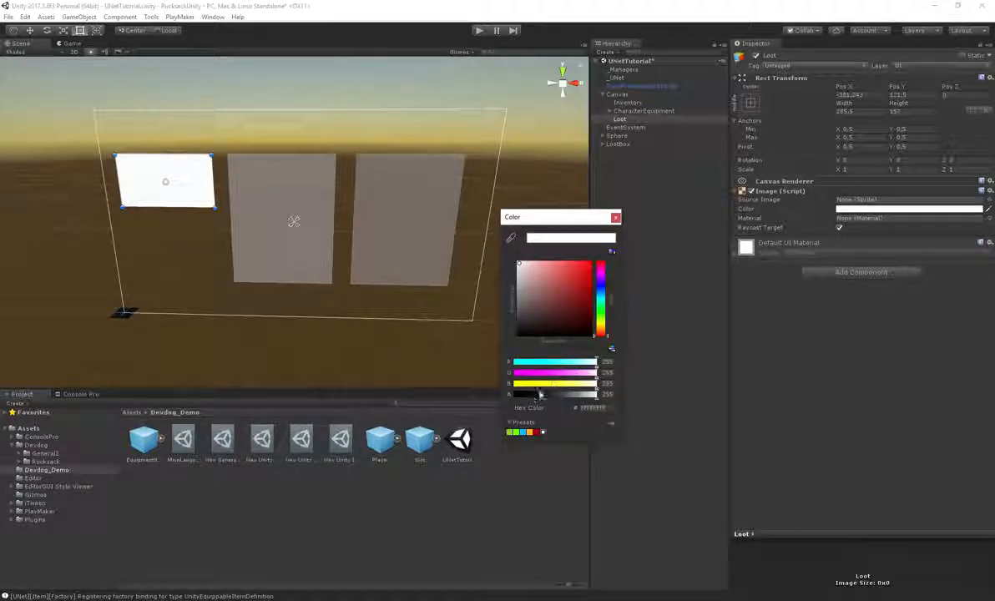
drag(540, 393, 527, 394)
click(616, 218)
Step: Add an Item Collection UI component to the Loot object
click(838, 273)
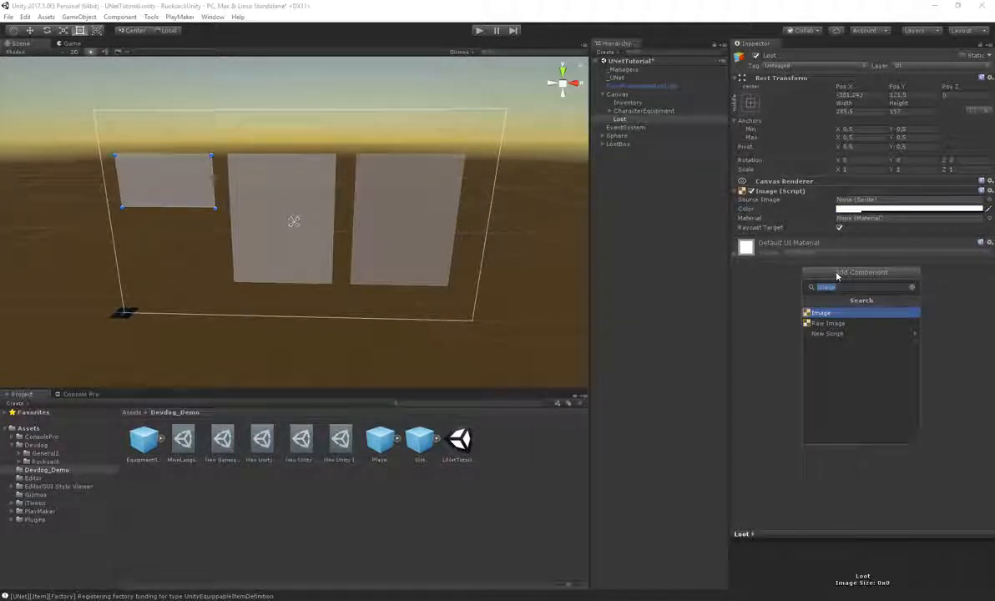
text(item collection ui)
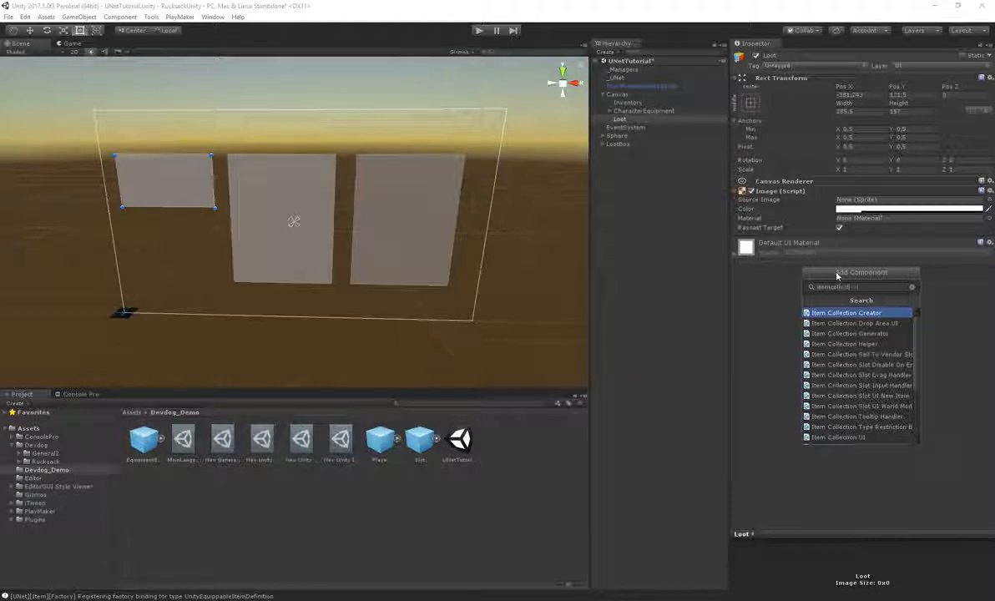
key(Return)
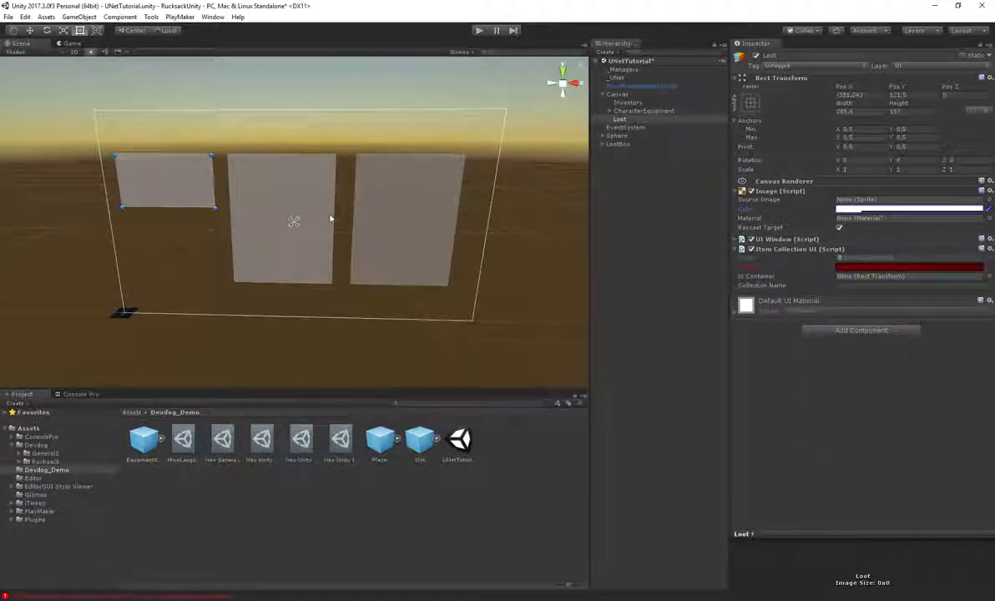
Step: Name Loot's UI Window Loot and disable Hide On Start and Reset Position On Start
click(799, 239)
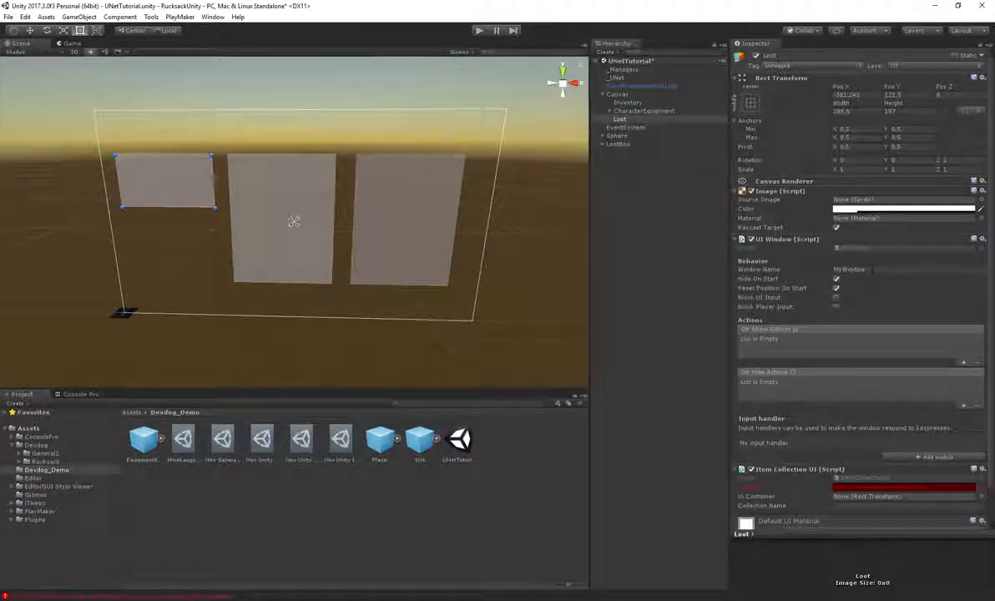
scroll(877, 276, down, 1)
scroll(877, 276, up, 1)
click(860, 268)
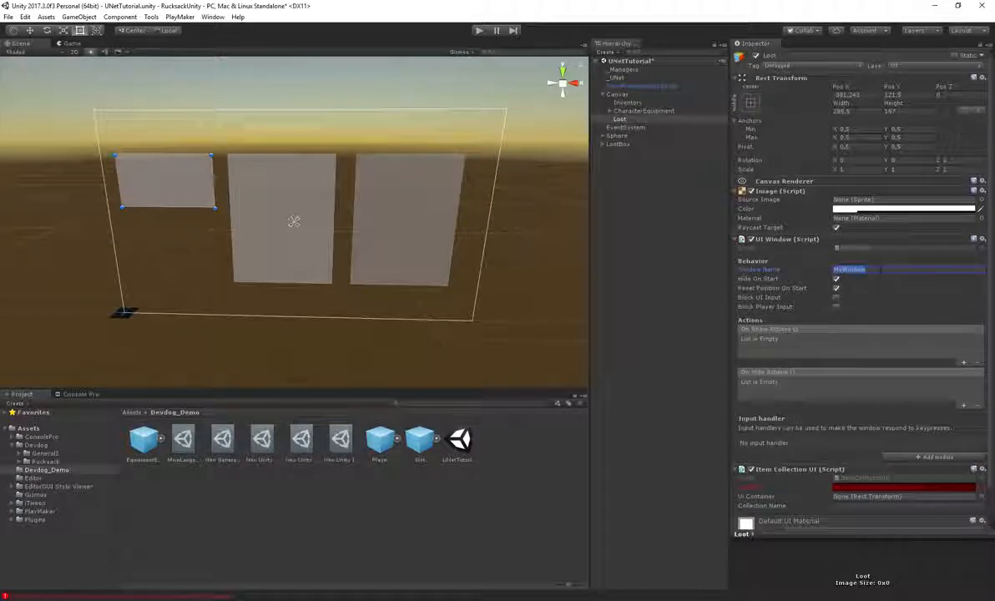
text(Loot)
click(835, 278)
click(835, 288)
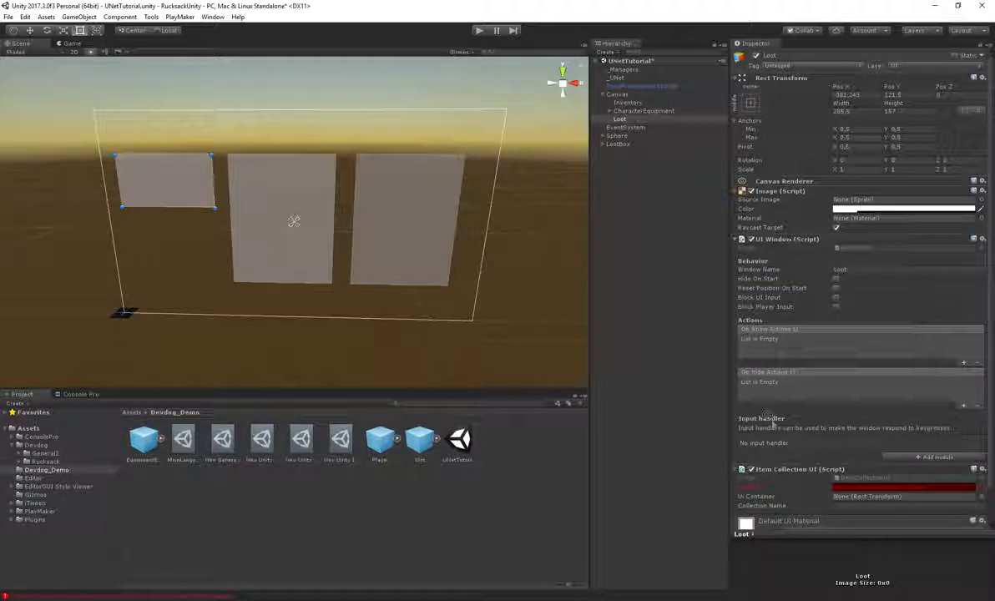
Step: Add a UIWindowInputHandler module to Loot's UI Window with key code L, and collapse the component
click(922, 458)
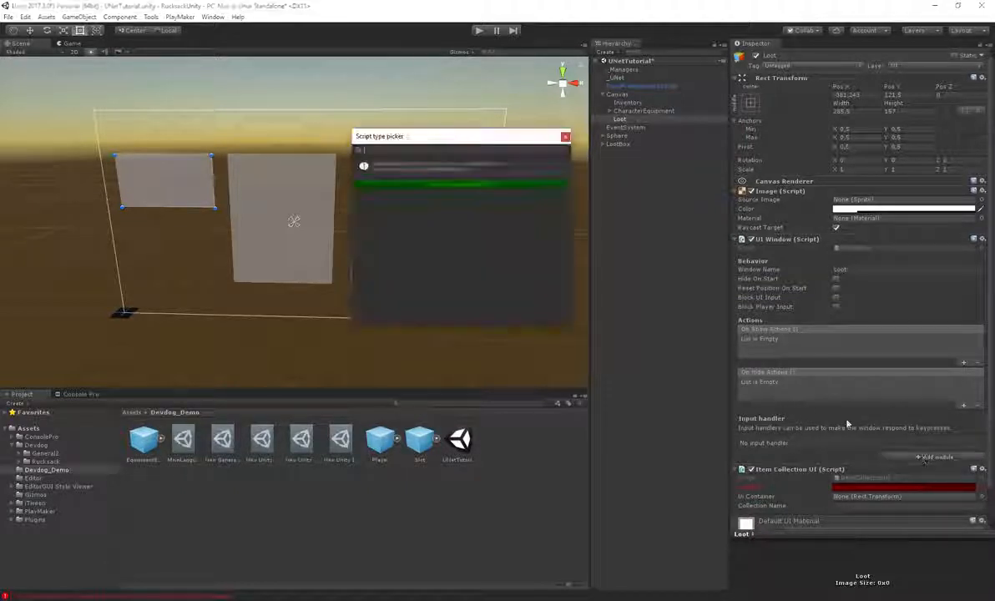
click(446, 182)
click(877, 450)
scroll(868, 501, down, 10)
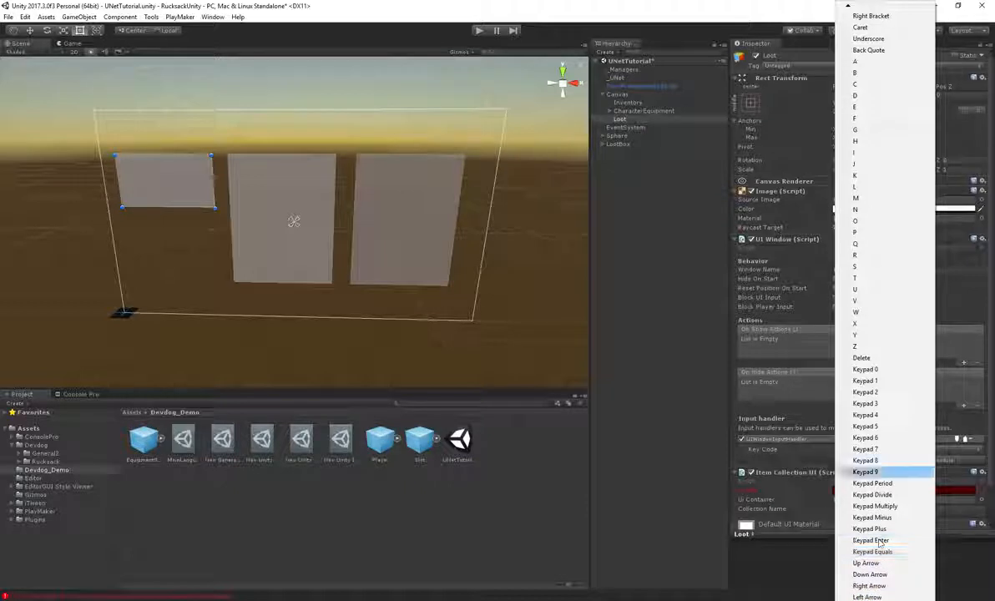
click(867, 188)
click(781, 239)
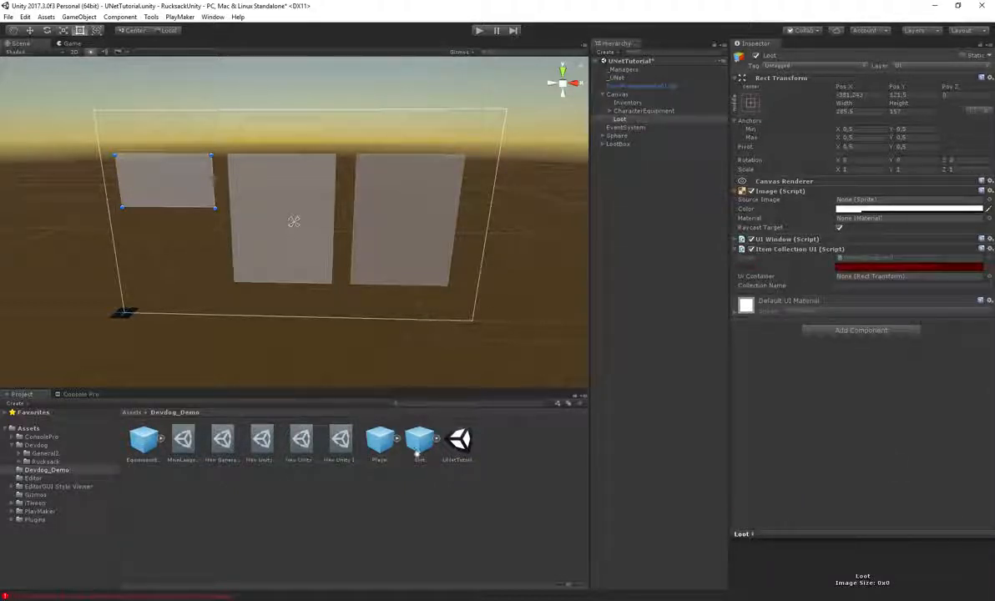
Step: Configure Loot's Item Collection UI with the Slot prefab, Loot as the UI container and Loot as the collection name
drag(418, 452, 869, 268)
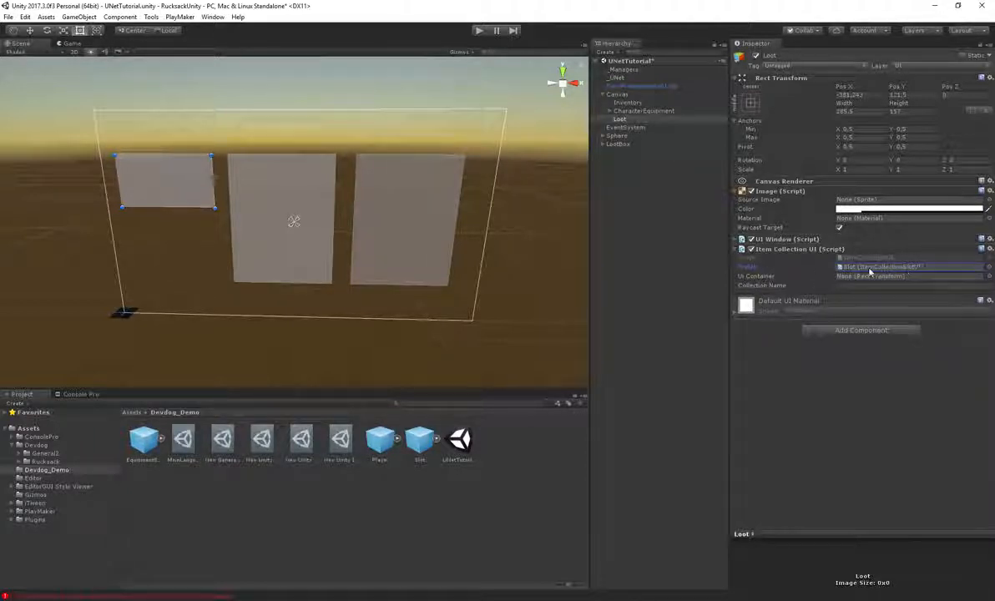
click(757, 276)
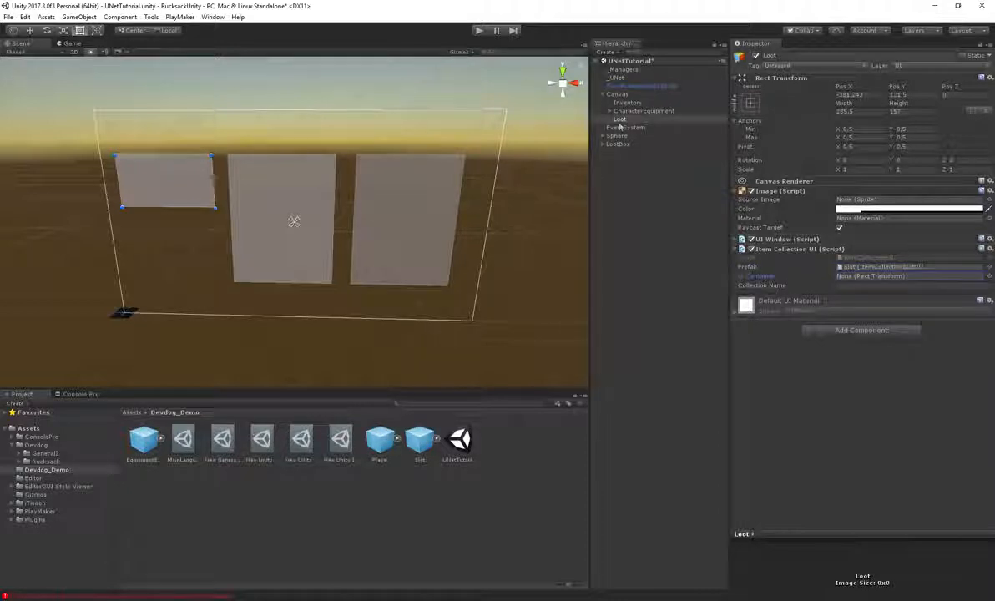
drag(618, 120, 863, 284)
click(852, 285)
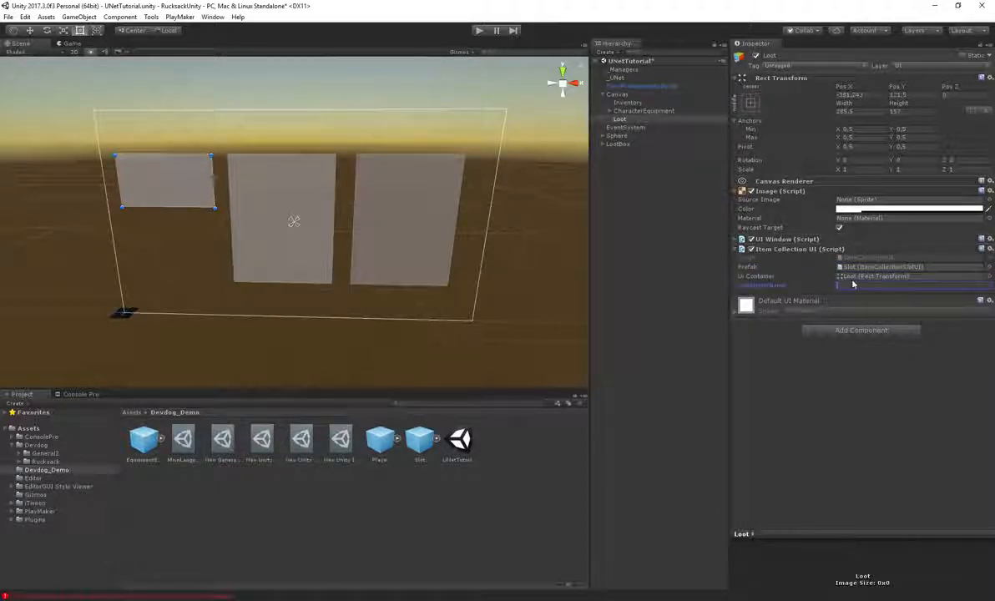
text(Loot)
key(Return)
click(762, 277)
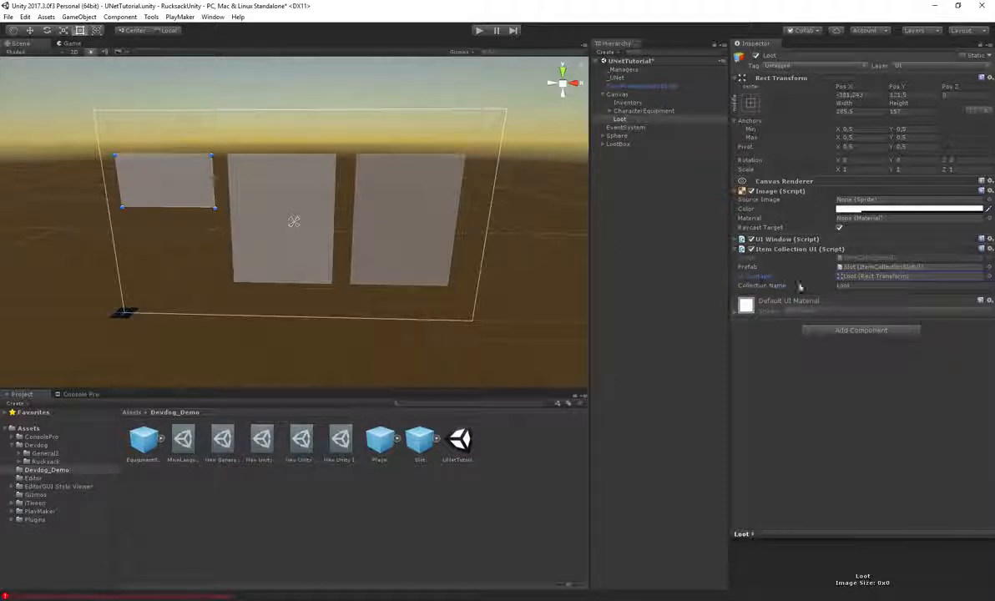
Step: Add a Grid Layout Group component to the Loot object
click(619, 119)
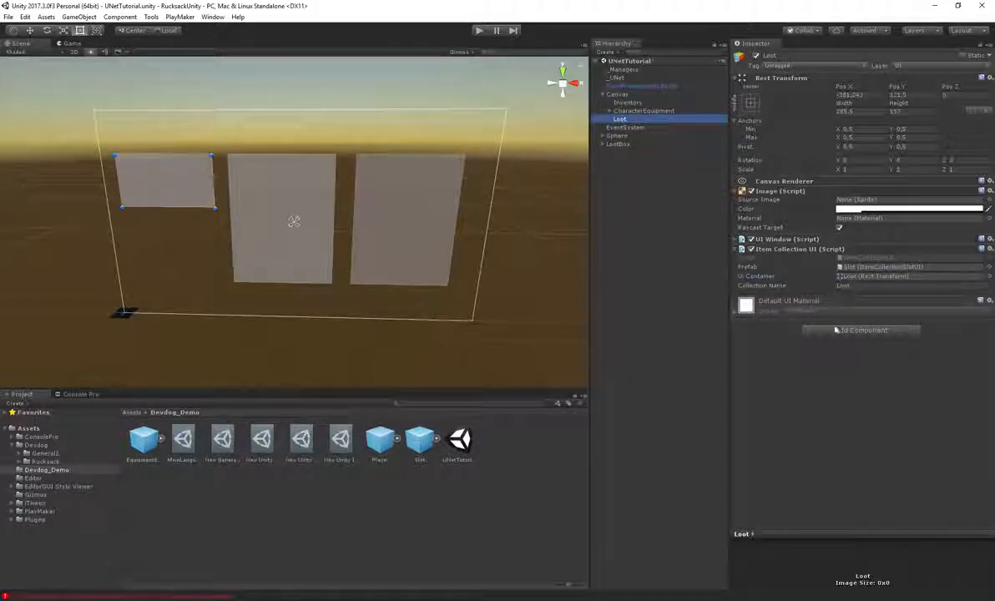
click(847, 330)
text(gridl)
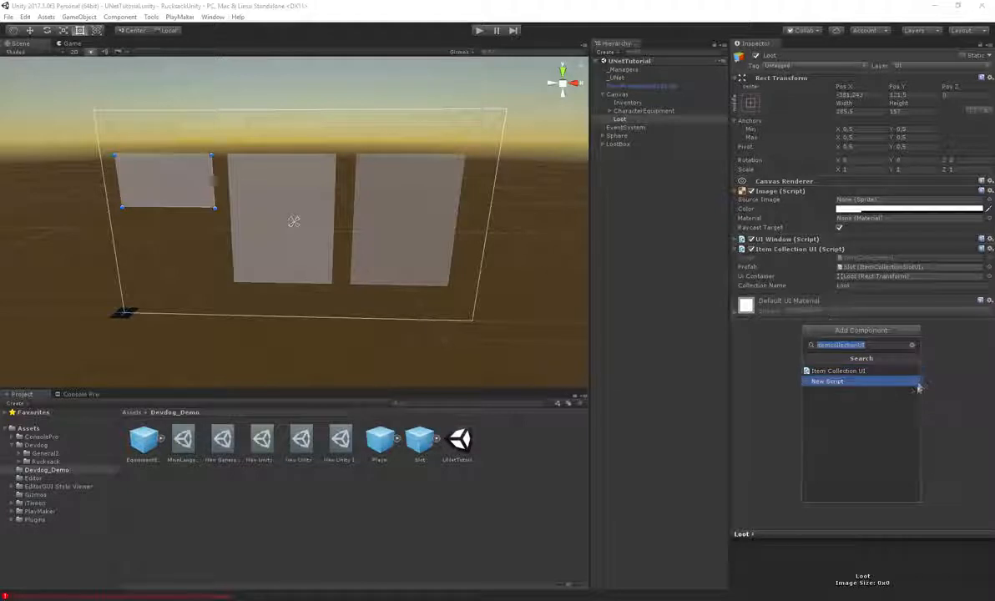
key(Return)
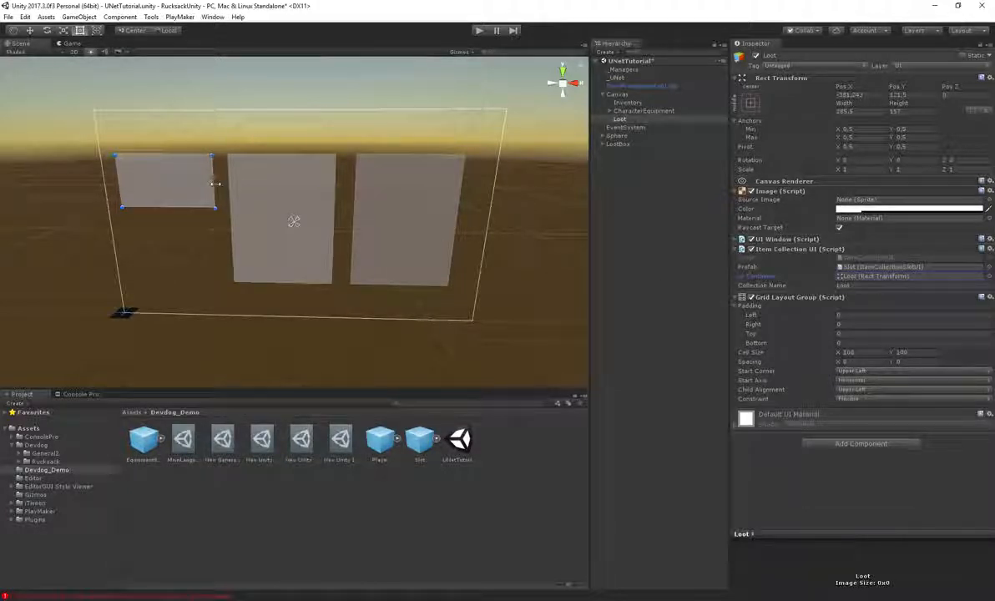
Step: Enlarge the Loot panel to about 304 by 200 and move it up near the canvas's upper edge
drag(213, 185, 219, 186)
mouse_move(164, 207)
mouse_down()
mouse_move(167, 263)
mouse_move(167, 220)
mouse_up()
drag(180, 180, 180, 141)
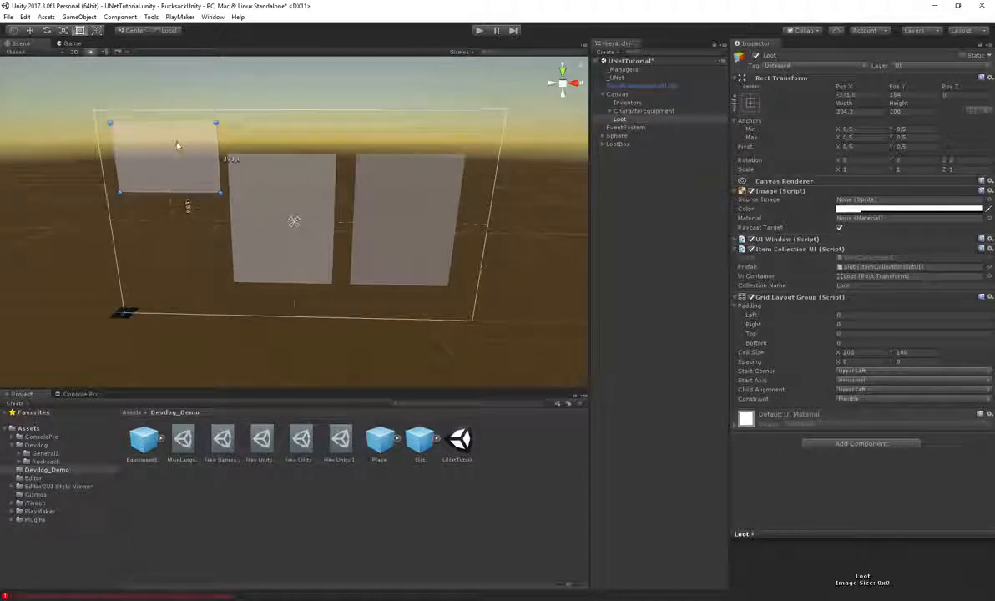
Step: Run the scene in play mode as host and use the loot box in the game
click(478, 30)
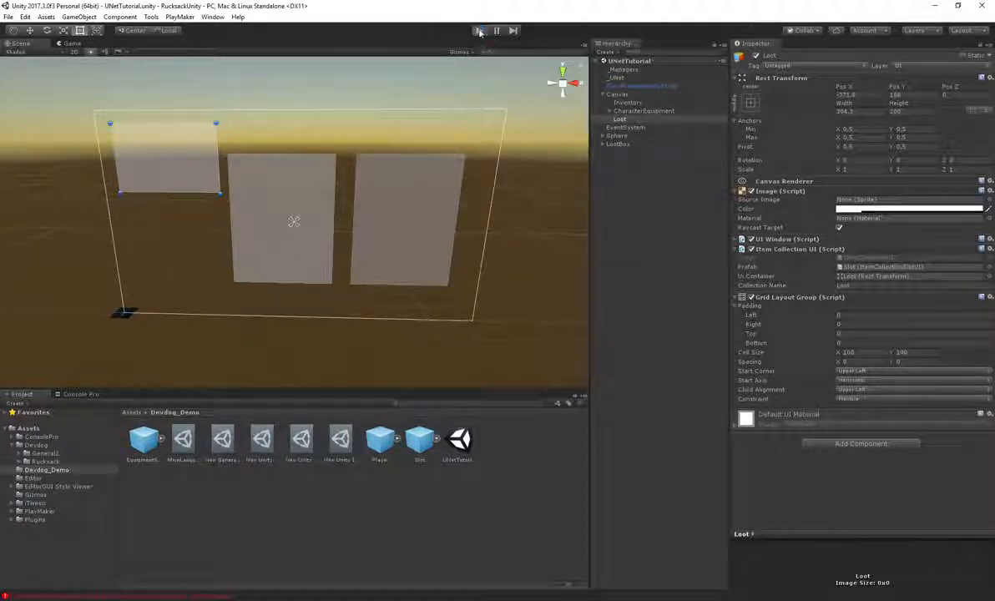
key(h)
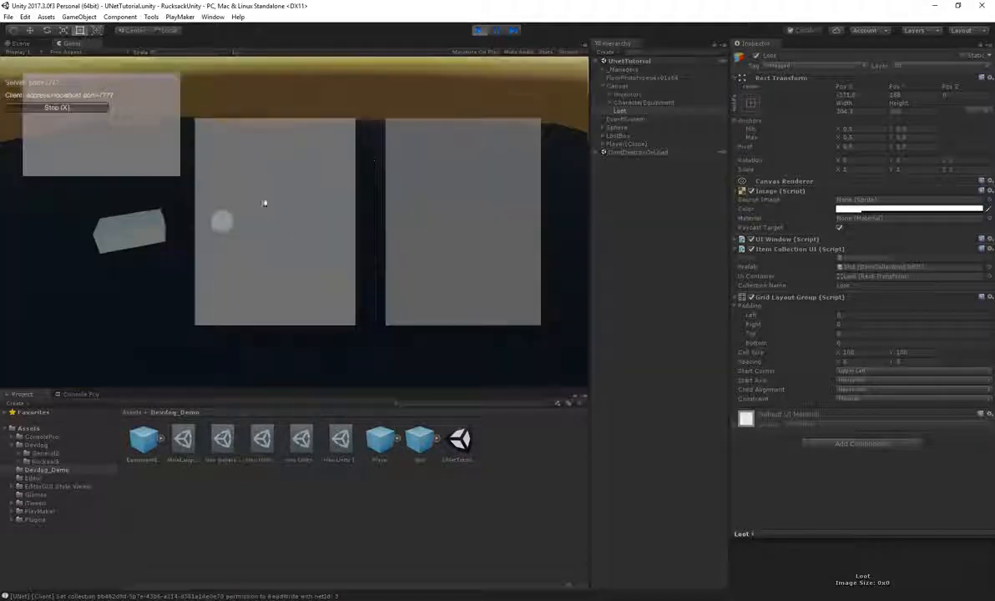
click(133, 235)
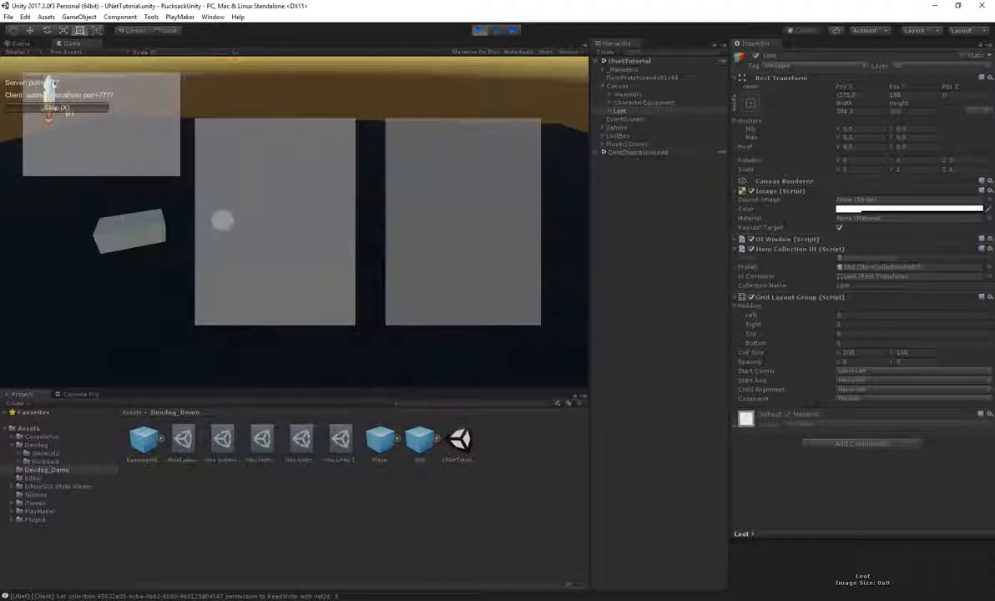
Step: Move the sword from the loot panel into the inventory, equip and unequip it, and exit play mode
drag(48, 81, 422, 152)
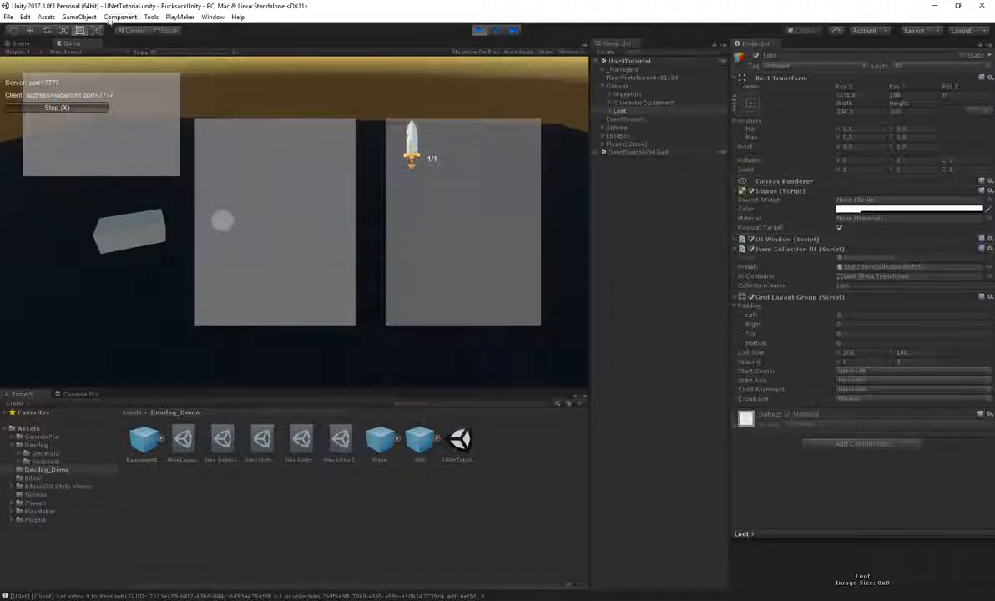
right_click(420, 150)
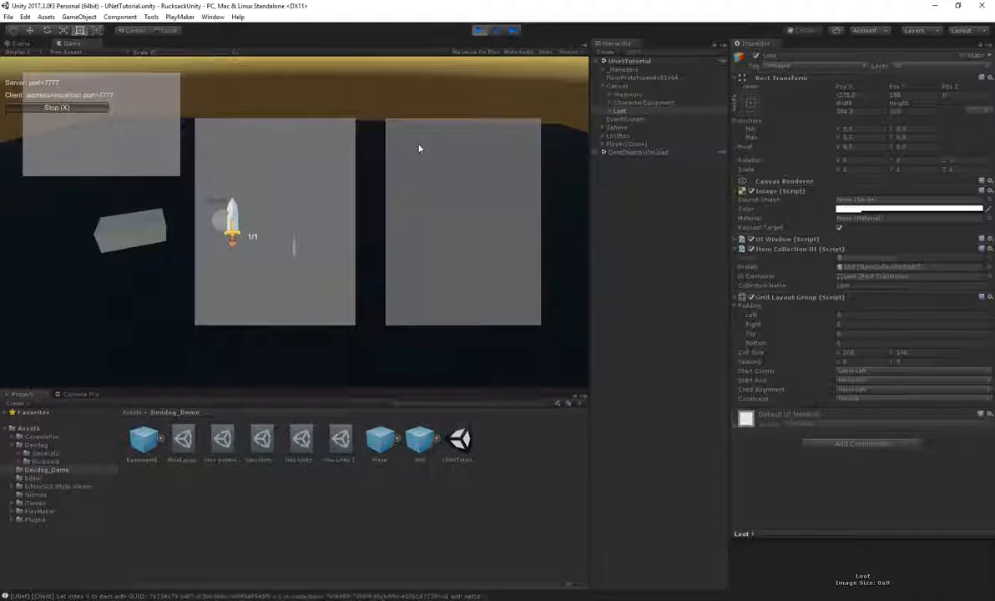
right_click(235, 226)
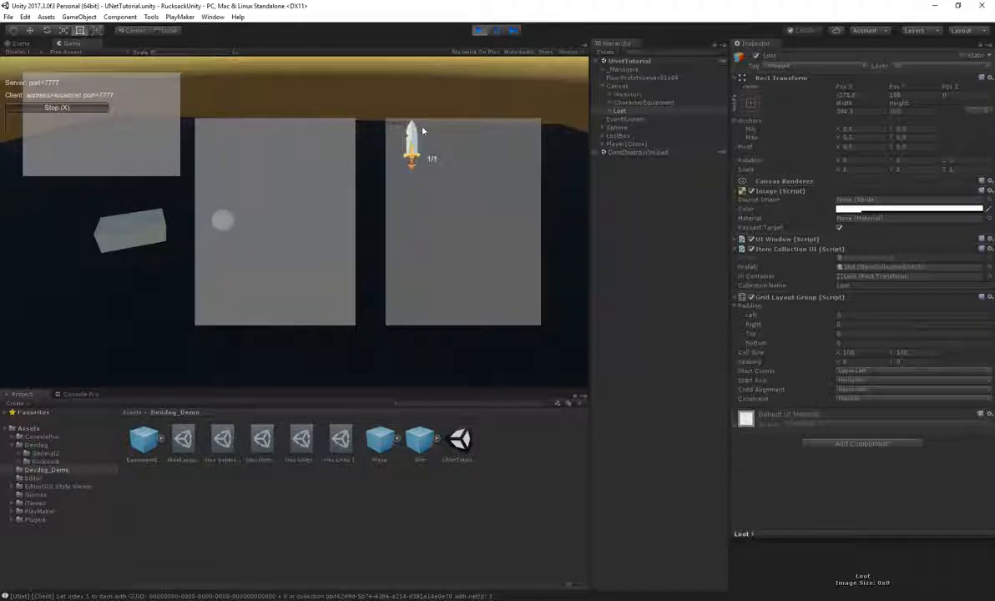
click(479, 31)
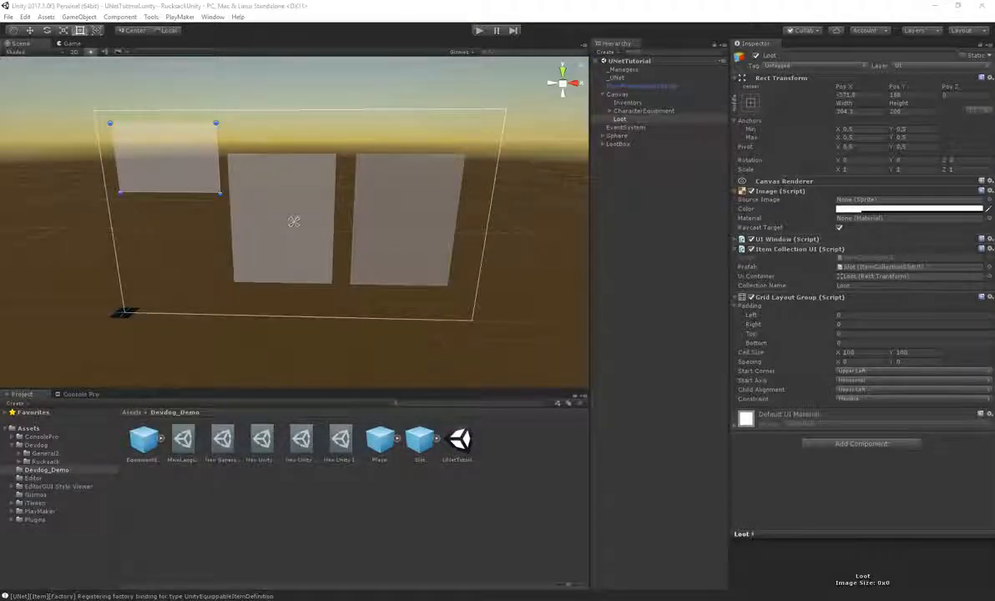